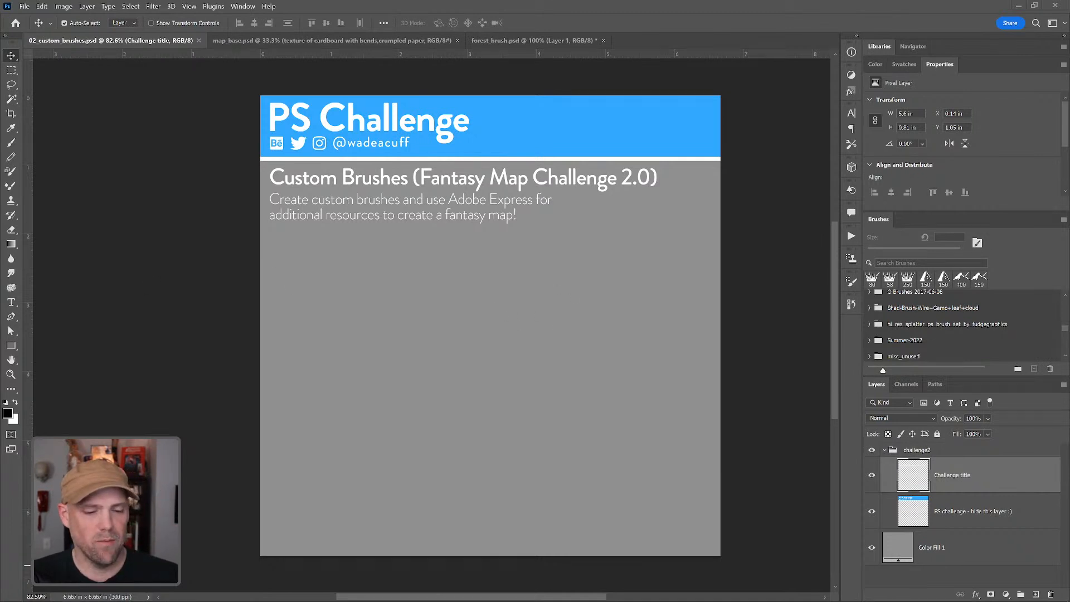
key("super")
key("super")
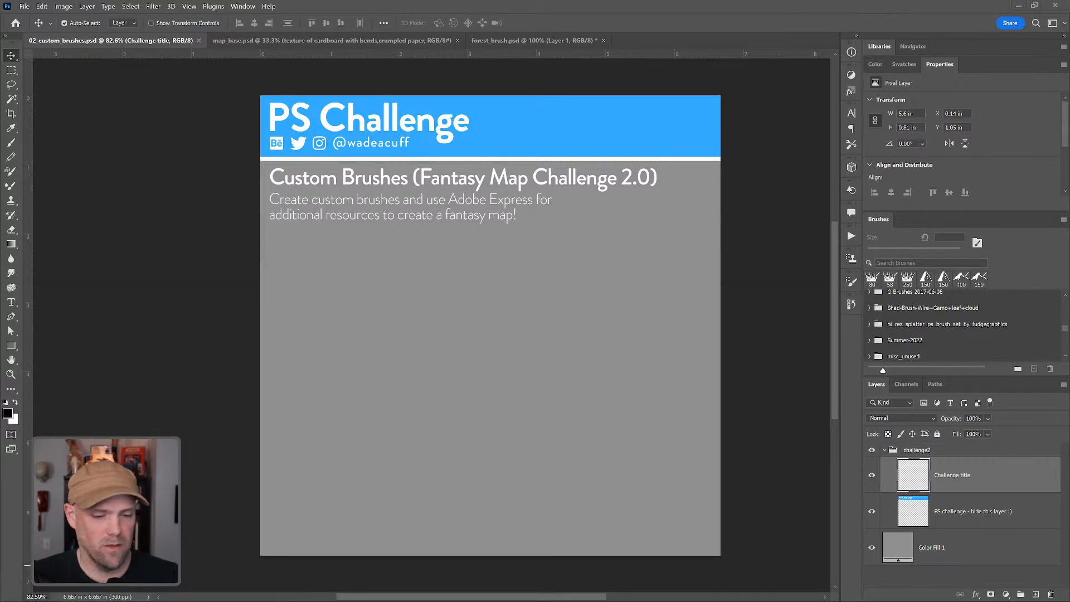
key("super+v")
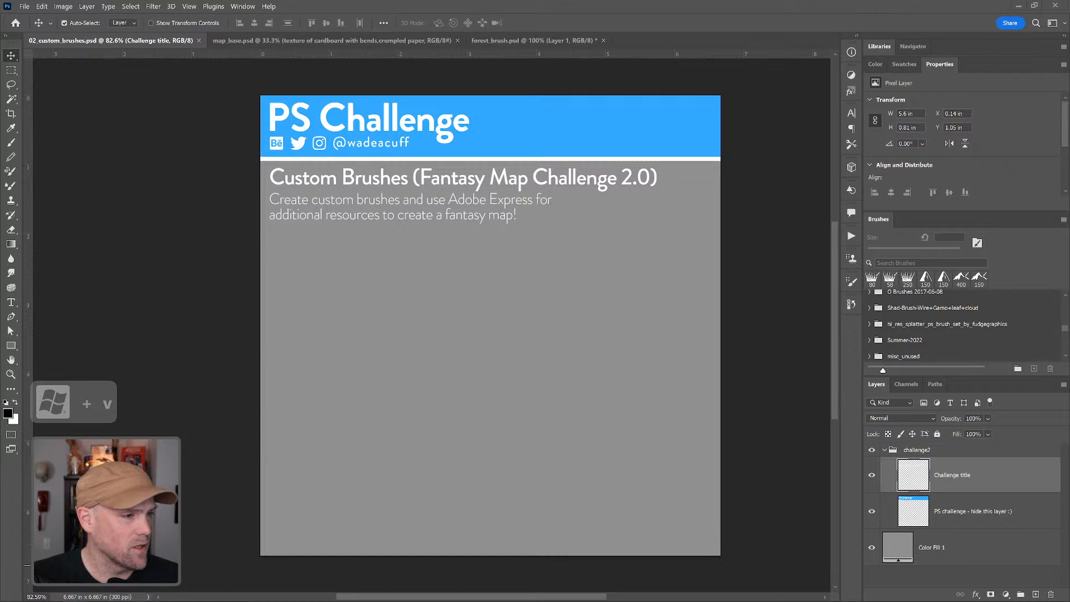
key("ctrl+v")
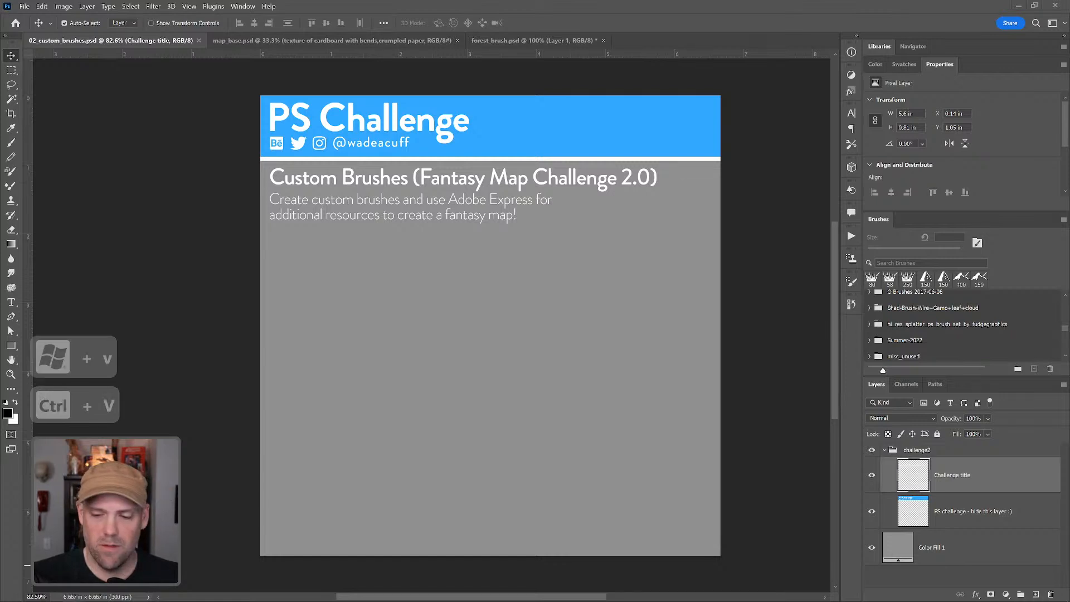
key("Return")
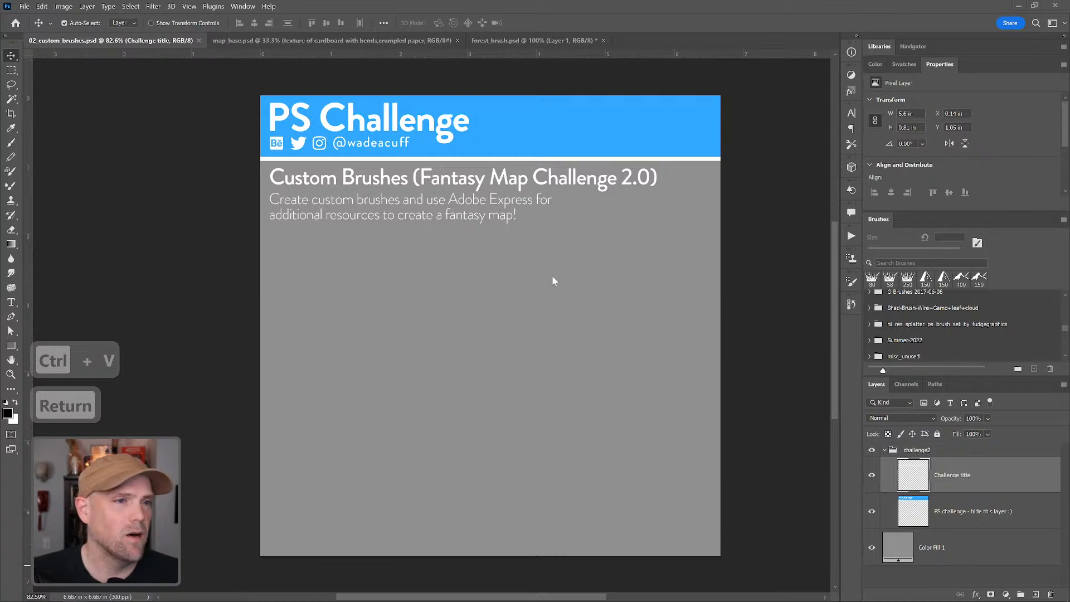
Switch to the map_base.psd document and check its pixel dimensions and resolution in the image size settings
left_click(228, 39)
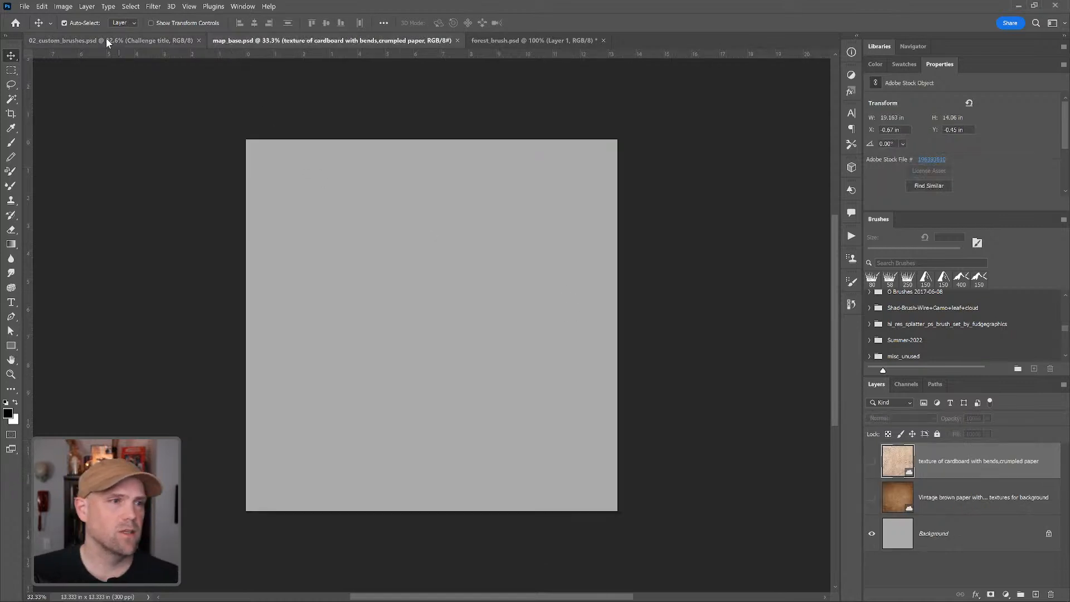
left_click(65, 7)
left_click(79, 79)
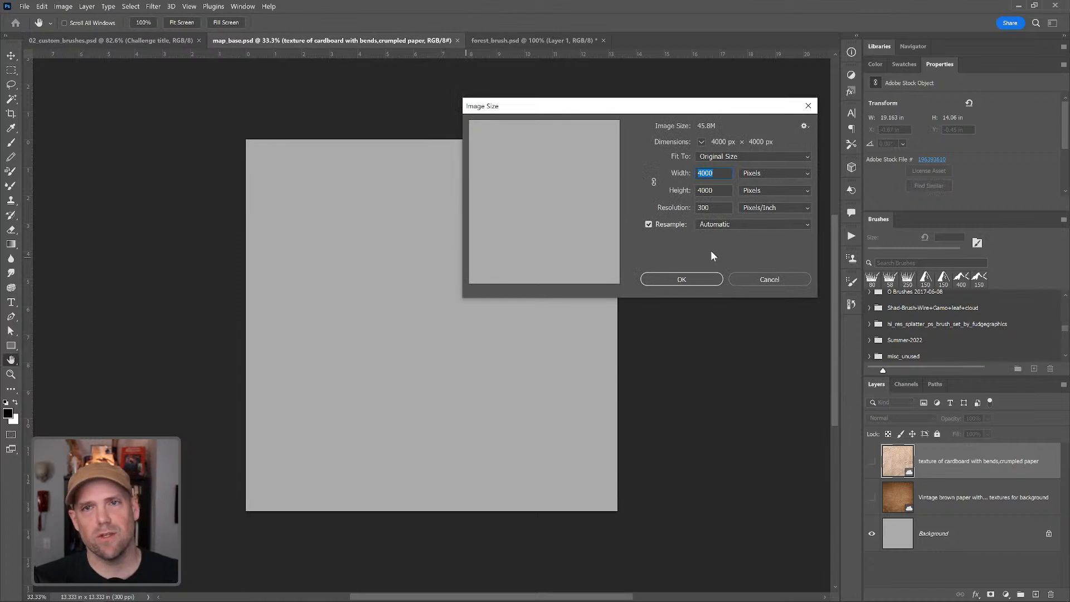
left_click(701, 279)
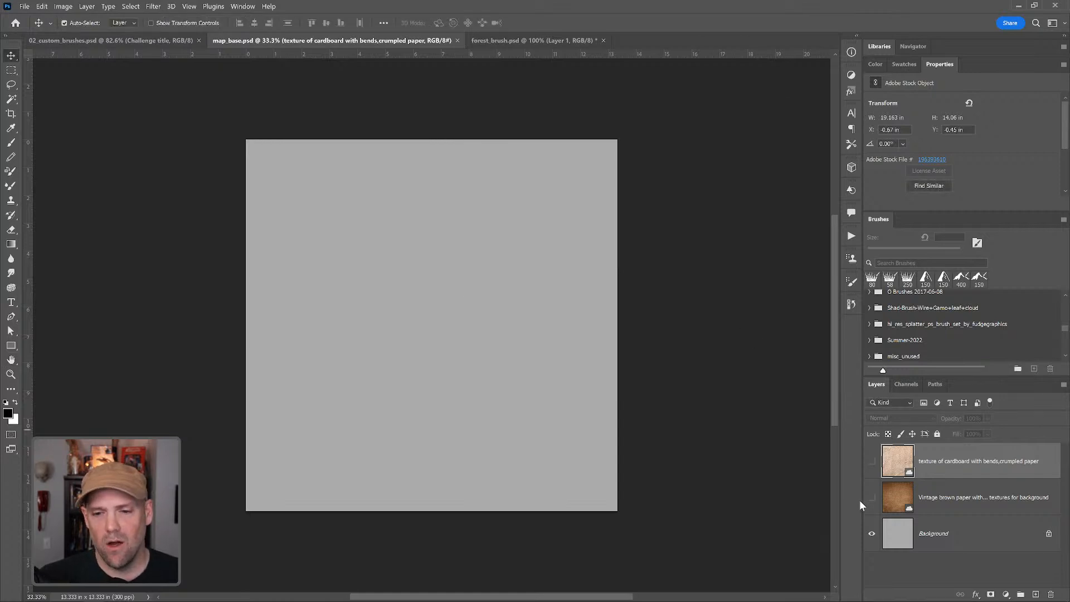
Preview the vintage brown paper and crumpled cardboard texture layers over the background, leaving both hidden
left_click(871, 502)
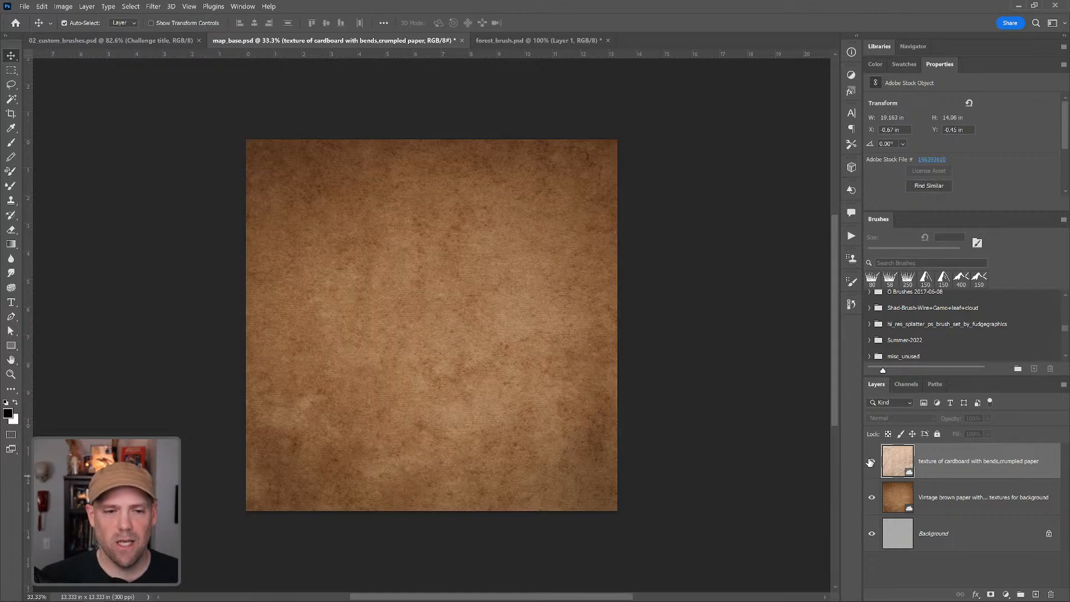
left_click(871, 463)
left_click(871, 463)
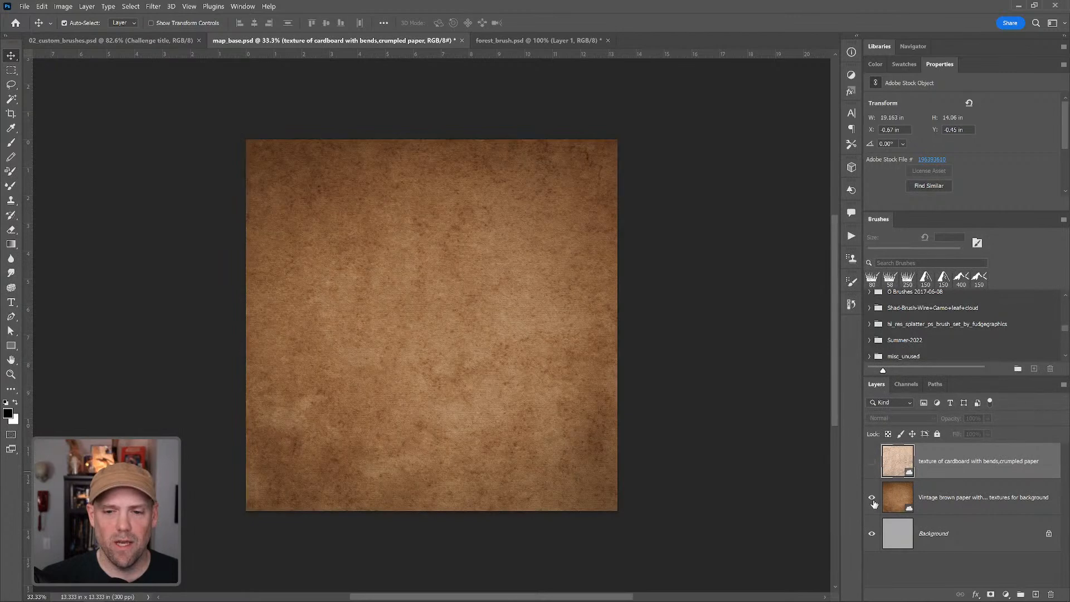
left_click(873, 501)
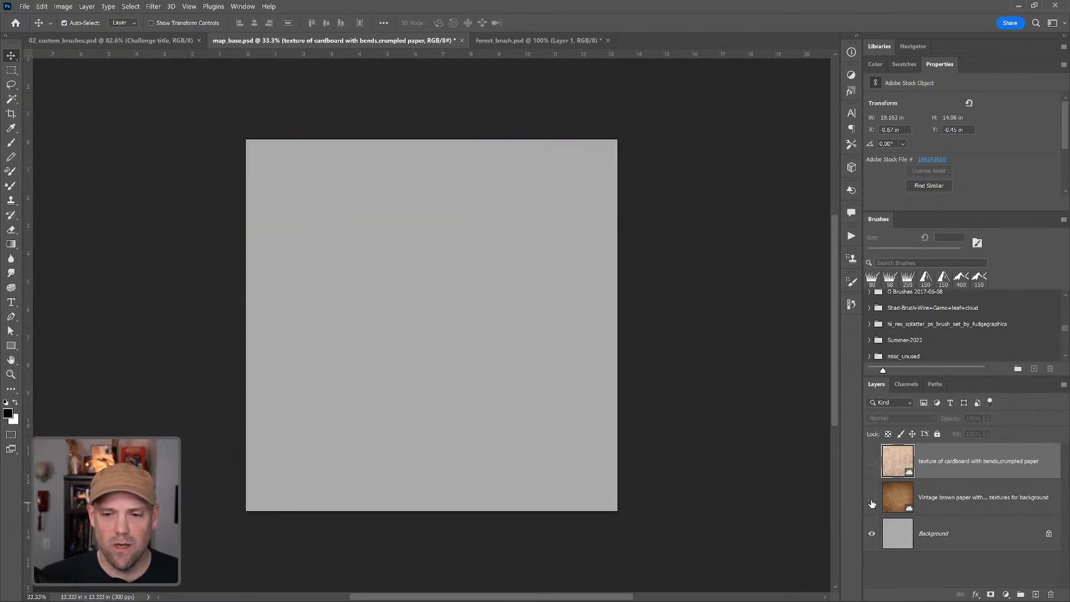
left_click(872, 502)
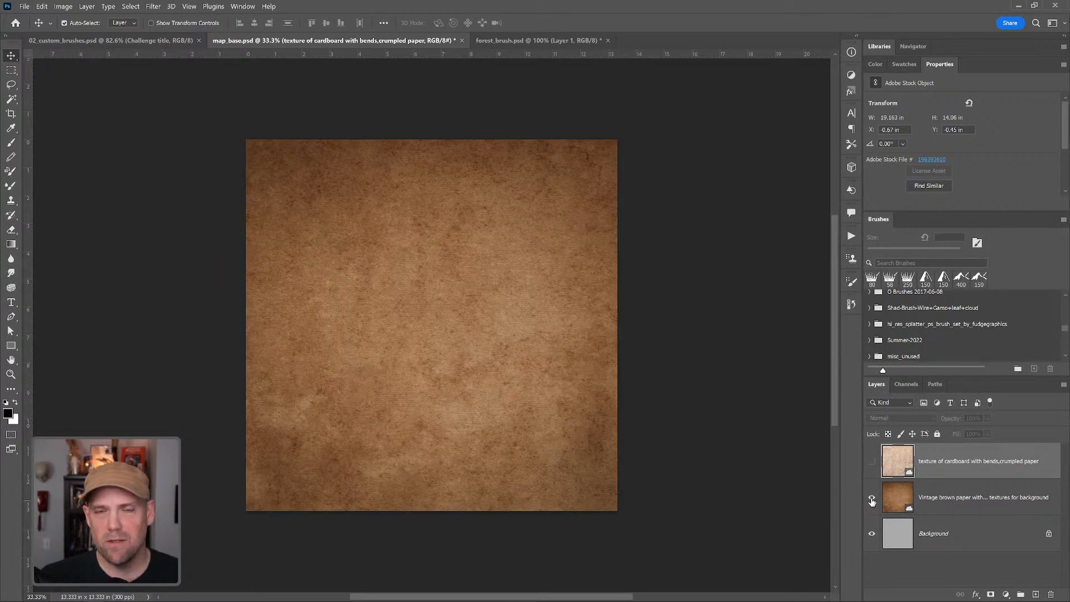
left_click(873, 501)
left_click(872, 501)
left_click(872, 501)
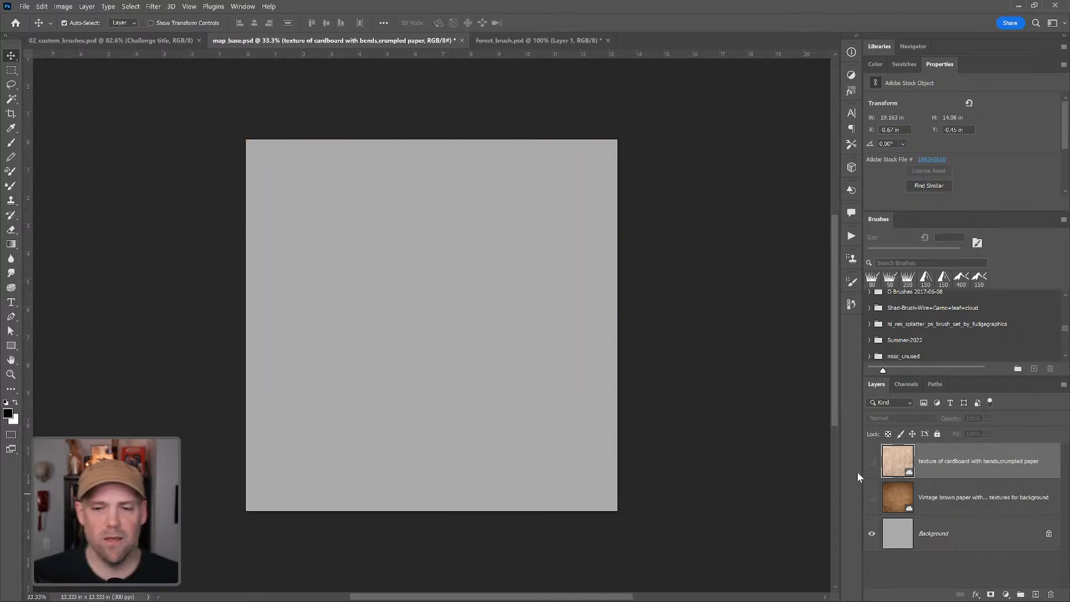
Choose the coastline_2lines brush from the map_brushes set and add a new empty layer above the texture layers
left_click_drag(1066, 331, 1066, 343)
left_click(915, 323)
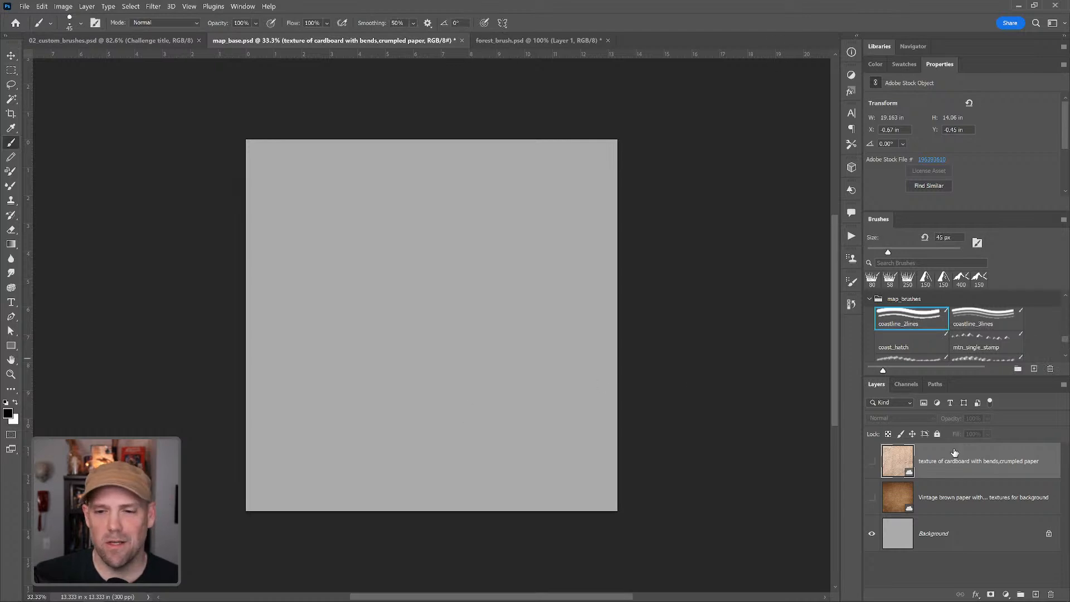
left_click(1036, 594)
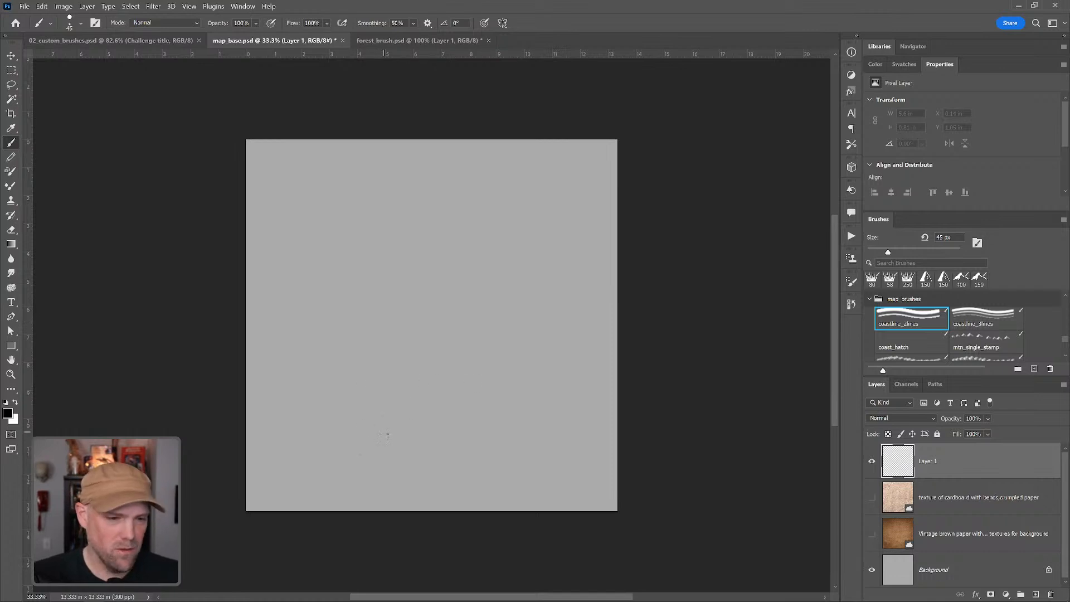
Try a short coastline stroke with the brush enlarged to 80 px, undo it and reload the coastline_2lines preset
key("bracketright")
key("bracketright")
key("bracketright")
key("bracketright")
left_click_drag(333, 511, 349, 438)
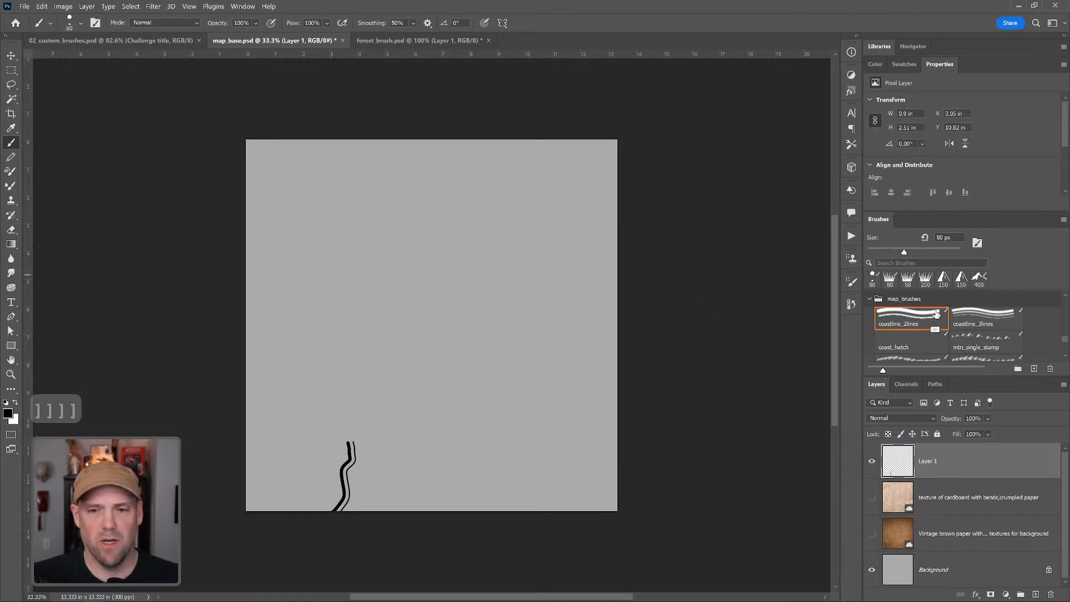
key("ctrl+z")
left_click(916, 337)
left_click(915, 324)
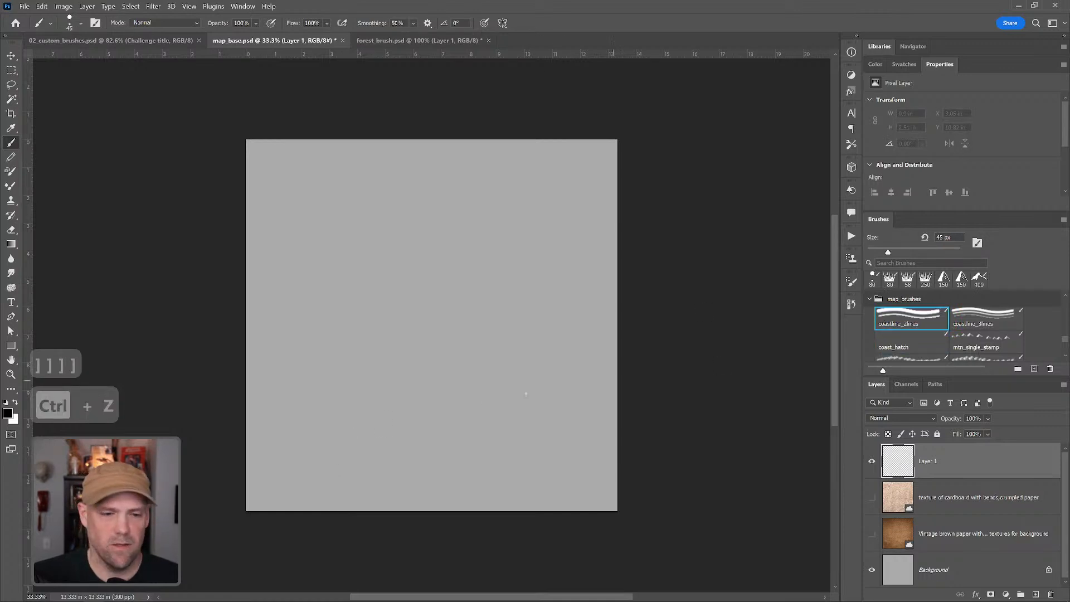
Try painting a winding diagonal coastline across the canvas with two small islands offshore, and undo all the strokes
mouse_move(338, 507)
left_mouse_down()
mouse_move(359, 438)
mouse_move(396, 403)
mouse_move(374, 372)
mouse_move(407, 356)
mouse_move(414, 333)
mouse_move(451, 330)
mouse_move(494, 305)
mouse_move(465, 272)
mouse_move(510, 244)
mouse_move(515, 219)
mouse_move(532, 206)
mouse_move(591, 216)
mouse_move(596, 186)
mouse_move(635, 176)
left_mouse_up()
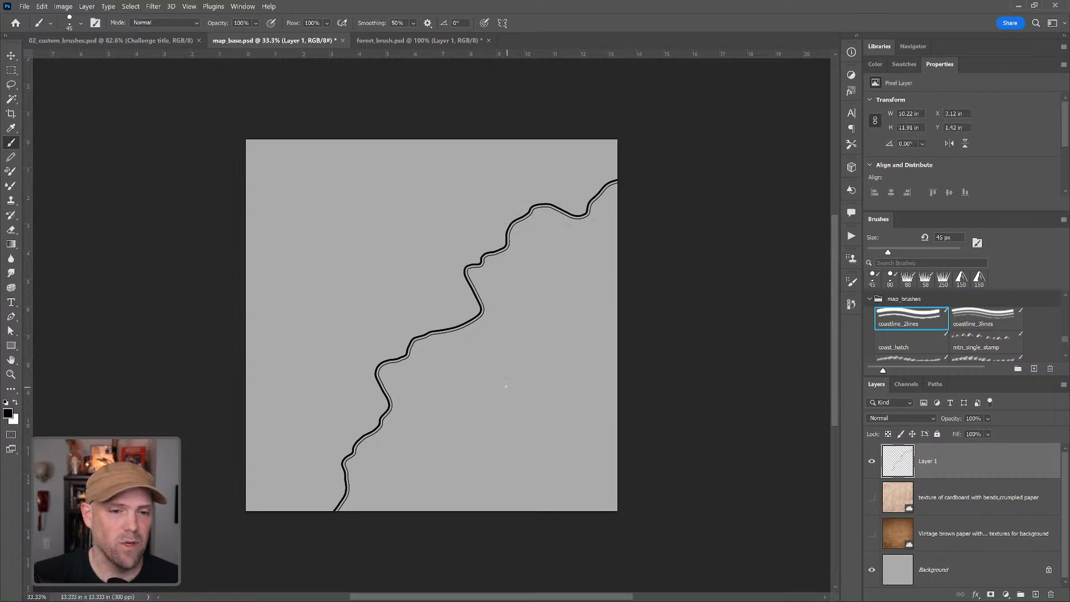
mouse_move(515, 410)
left_mouse_down()
mouse_move(539, 363)
mouse_move(511, 379)
left_mouse_up()
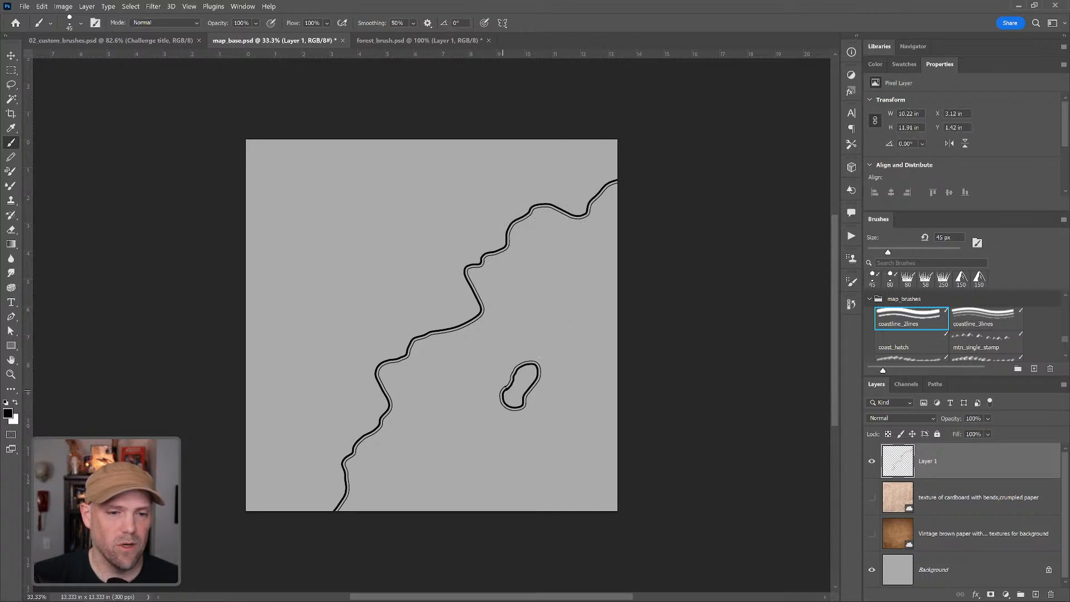
mouse_move(563, 307)
left_mouse_down()
mouse_move(586, 295)
mouse_move(563, 307)
left_mouse_up()
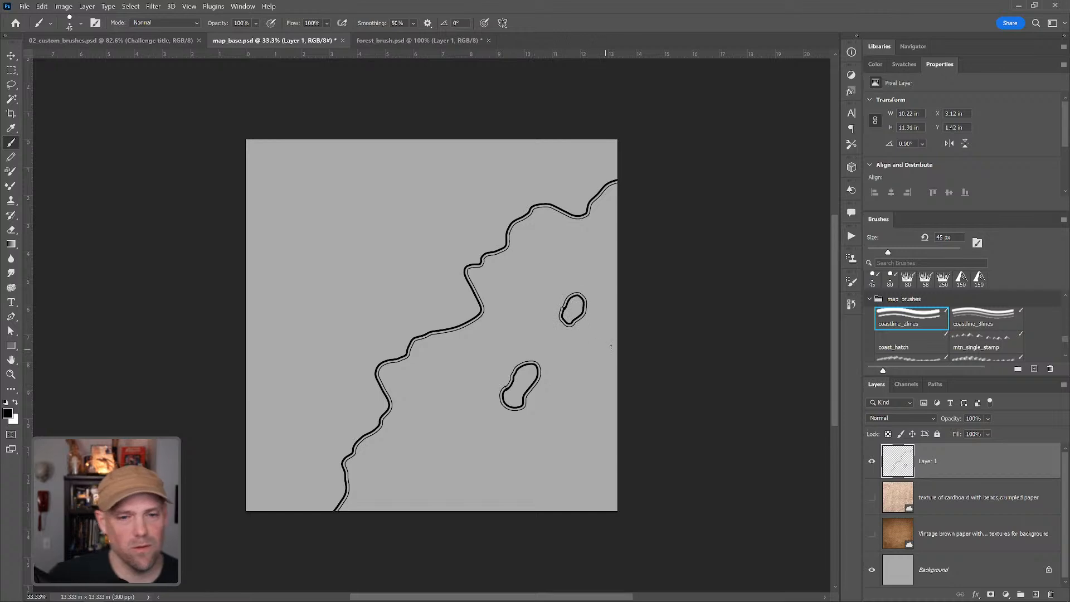
key("ctrl+z")
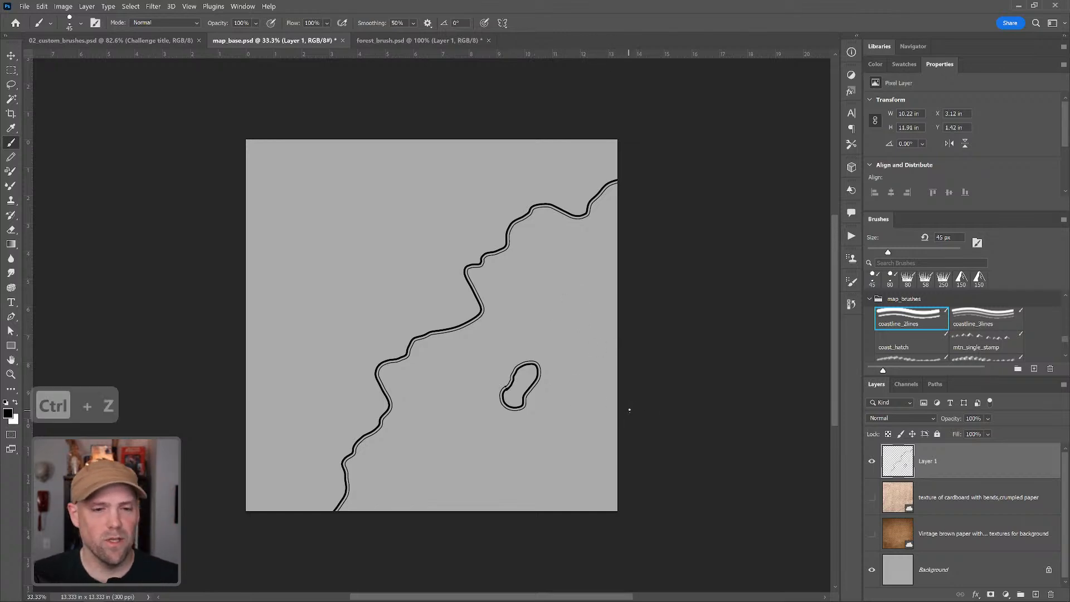
key("ctrl+z")
key("ctrl+z")
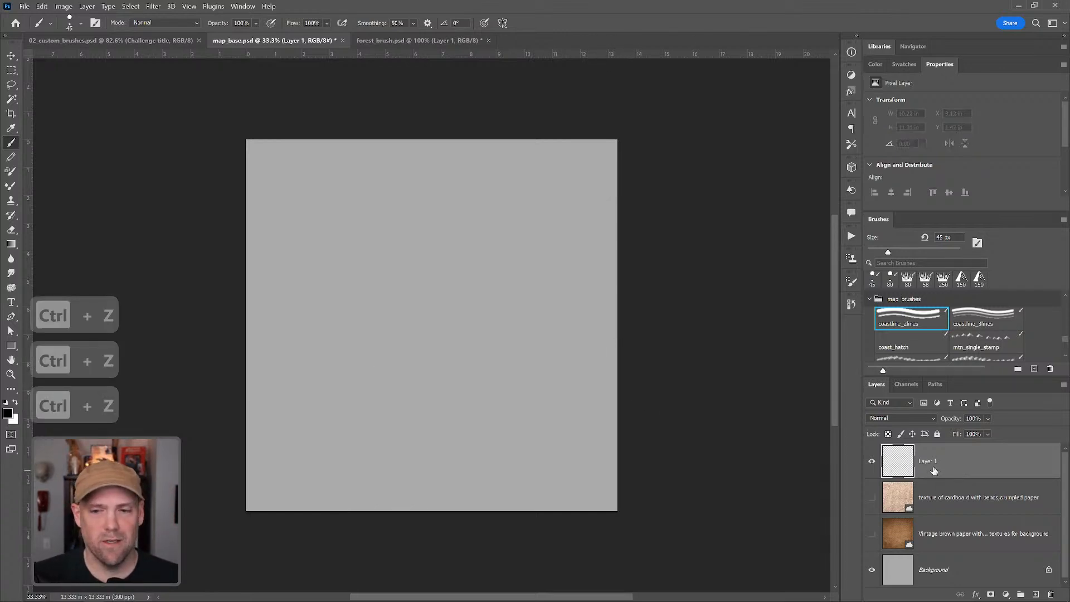
Fill the empty Layer 1 with the Clouds render filter in black and white
left_click(153, 6)
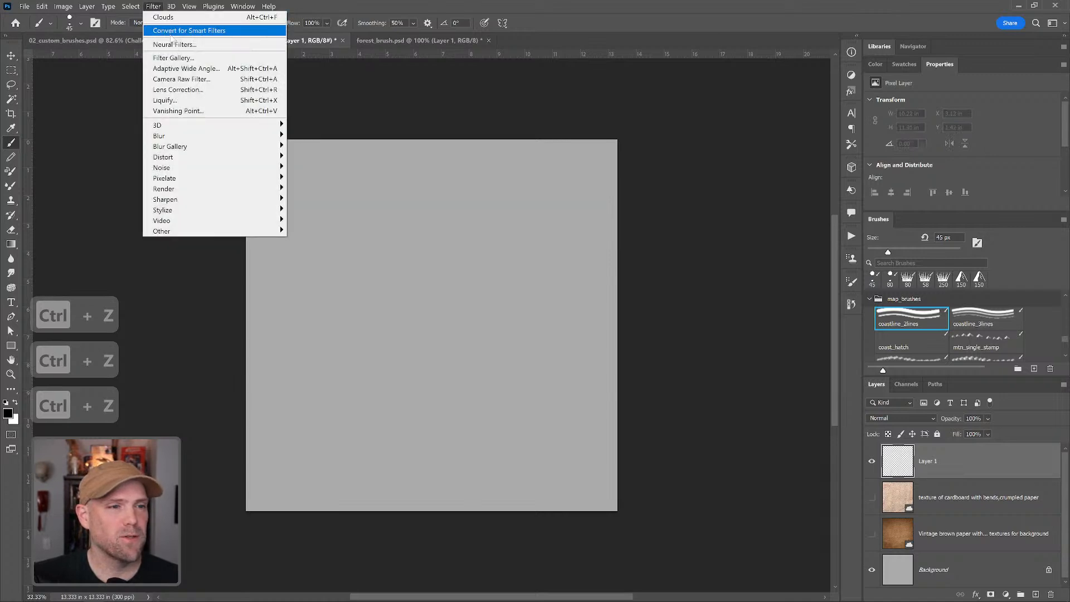
mouse_move(209, 189)
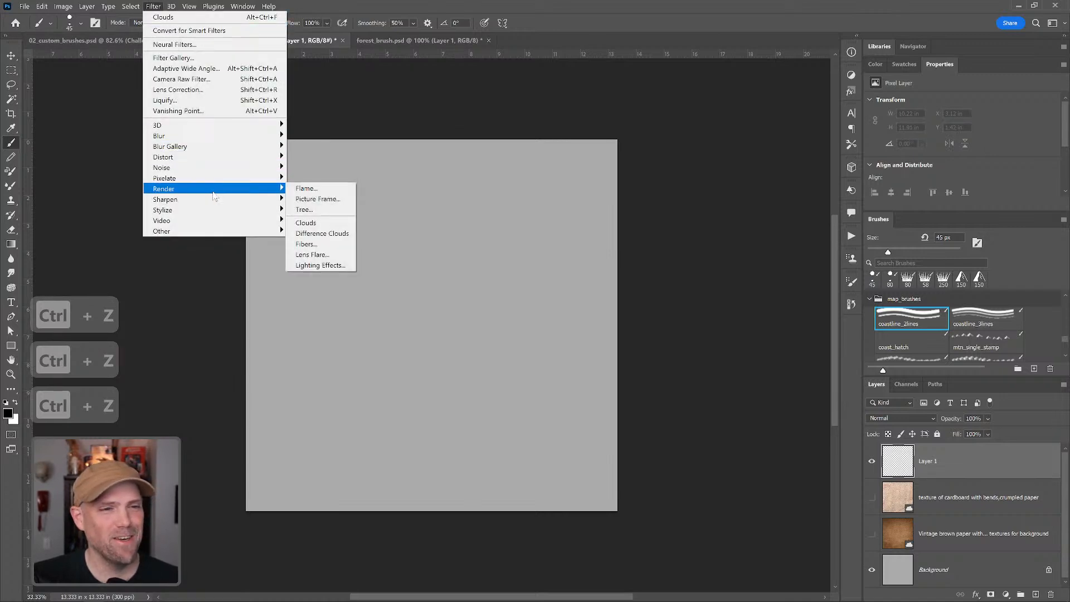
left_click(322, 224)
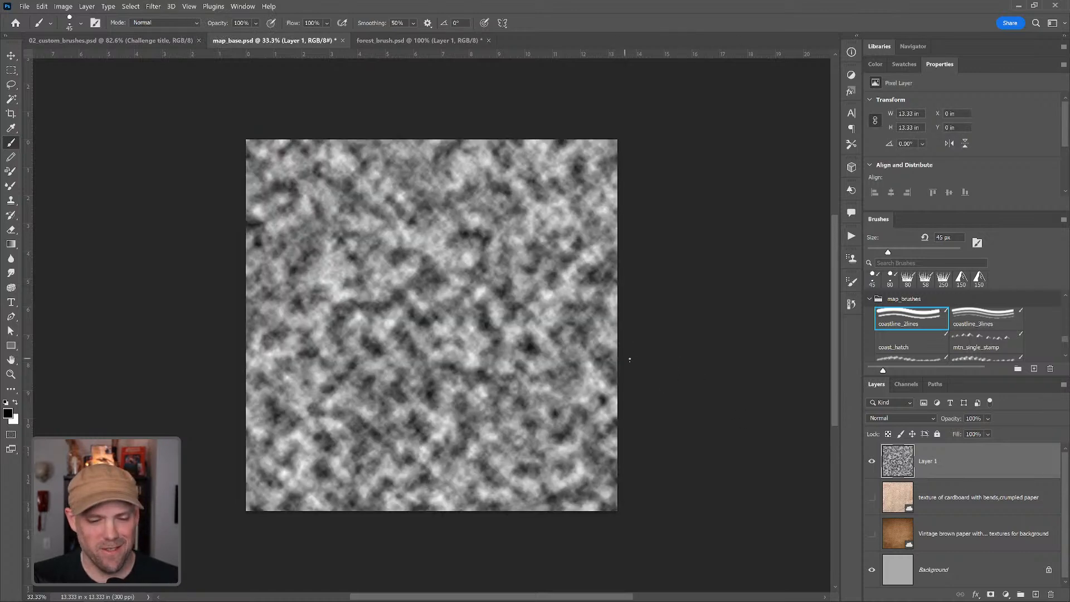
Scale the clouds on Layer 1 proportionally from the centre to 257.75%
key("ctrl+t")
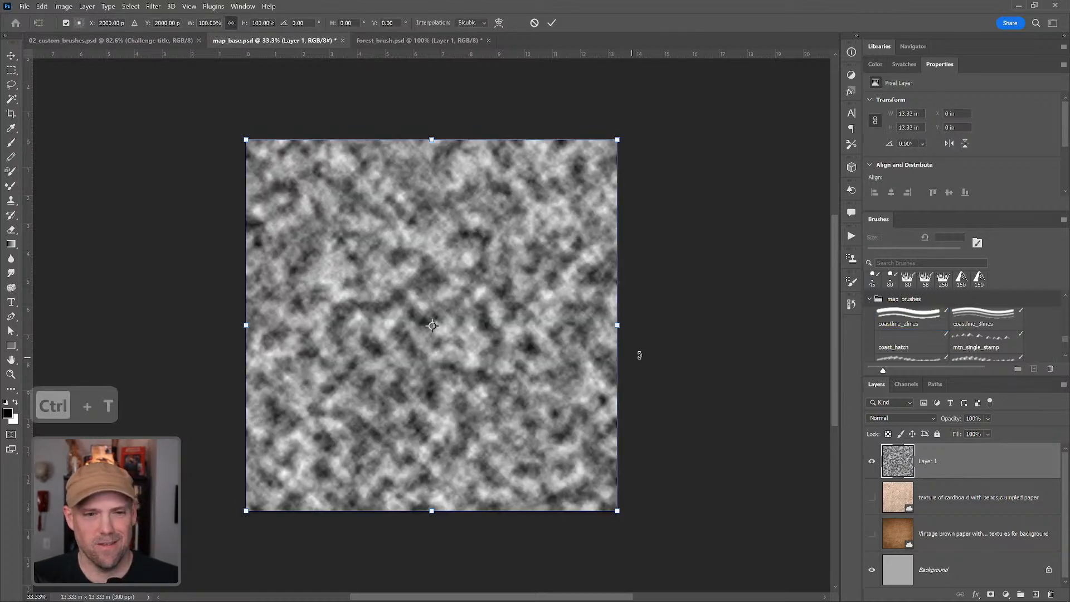
left_click_drag(620, 138, 861, 64)
left_click_drag(606, 348, 660, 219)
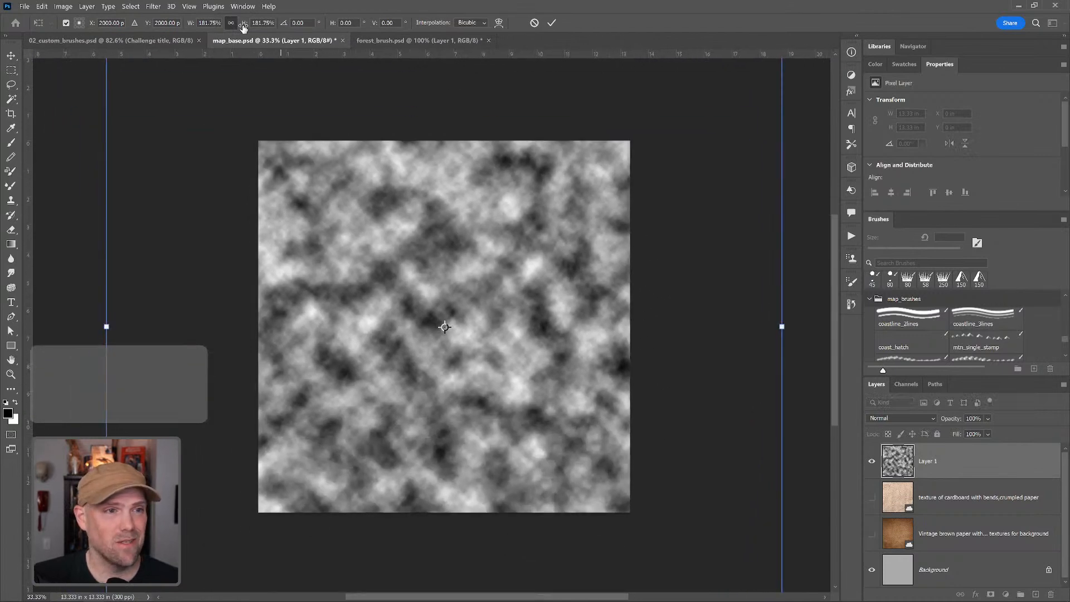
left_click_drag(247, 28, 287, 23)
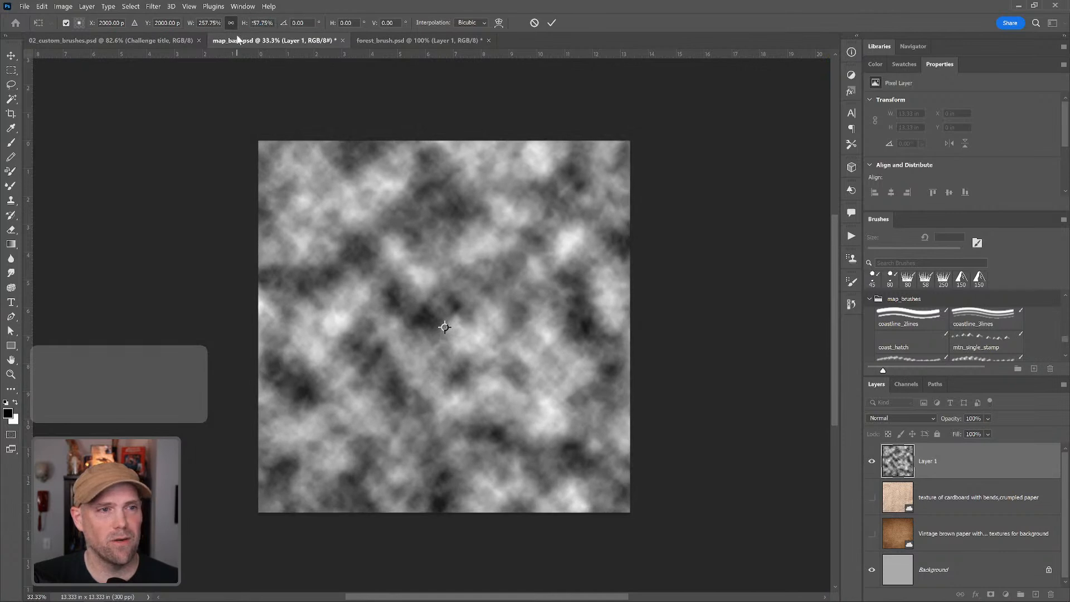
key("Return")
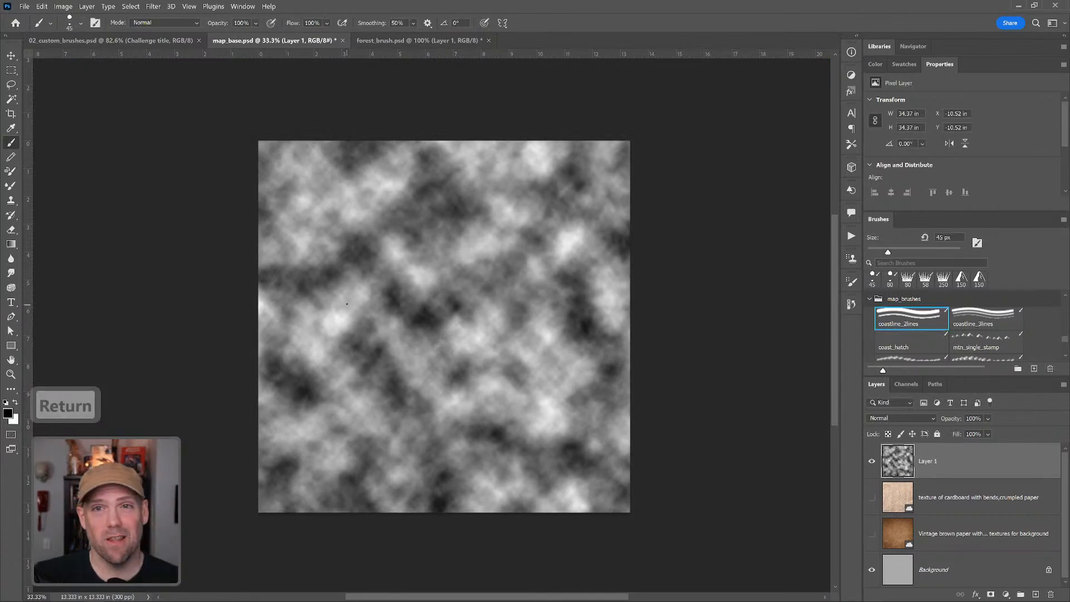
Add a Threshold adjustment layer above the clouds and set its threshold level to 131
left_click(1007, 594)
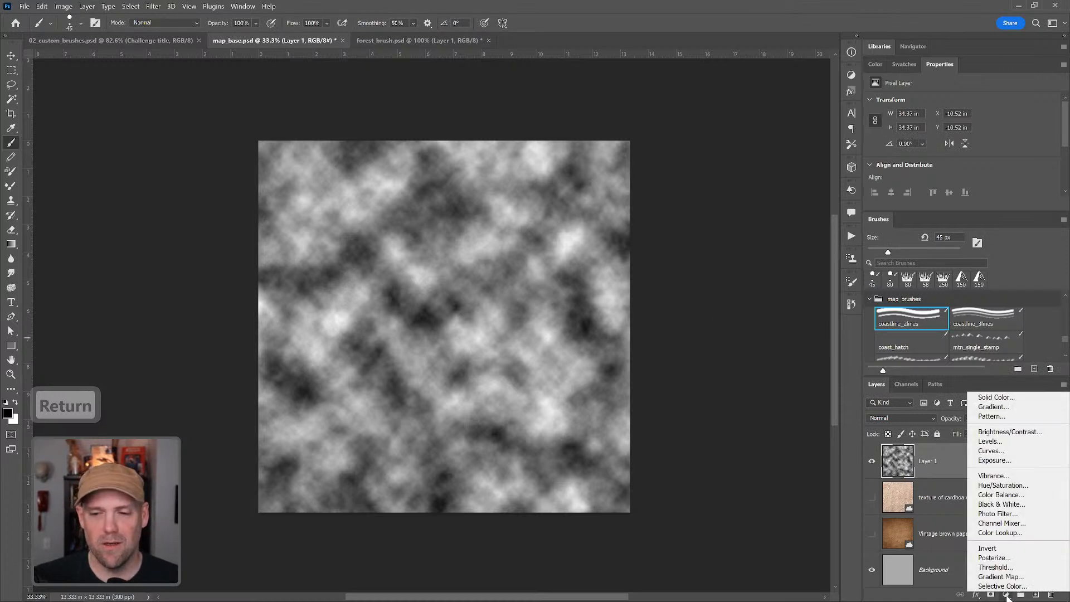
left_click(1008, 568)
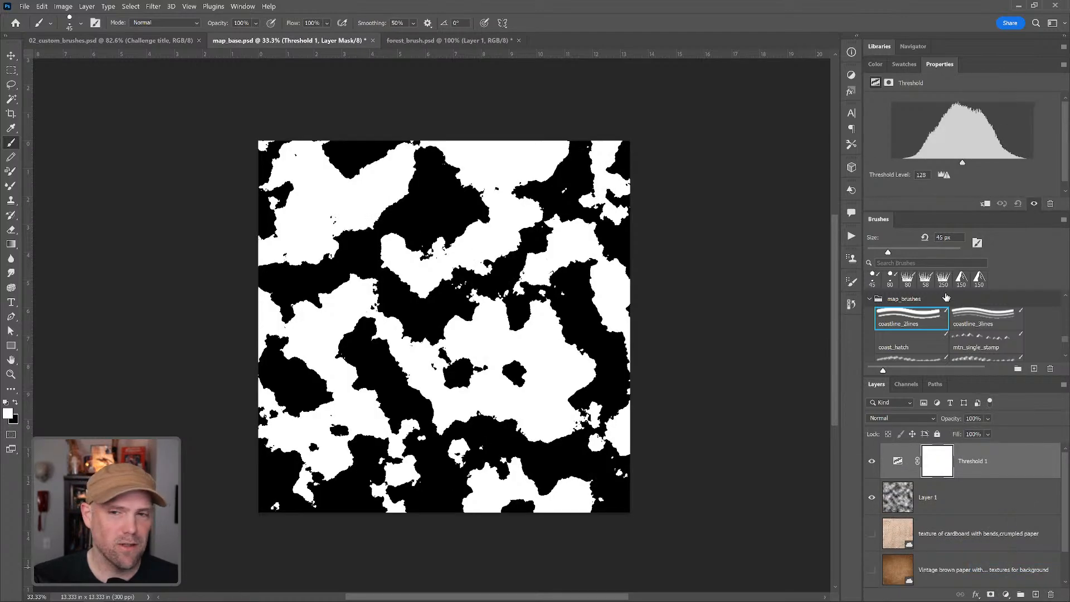
mouse_move(961, 163)
left_mouse_down()
mouse_move(977, 162)
mouse_move(960, 166)
left_mouse_up()
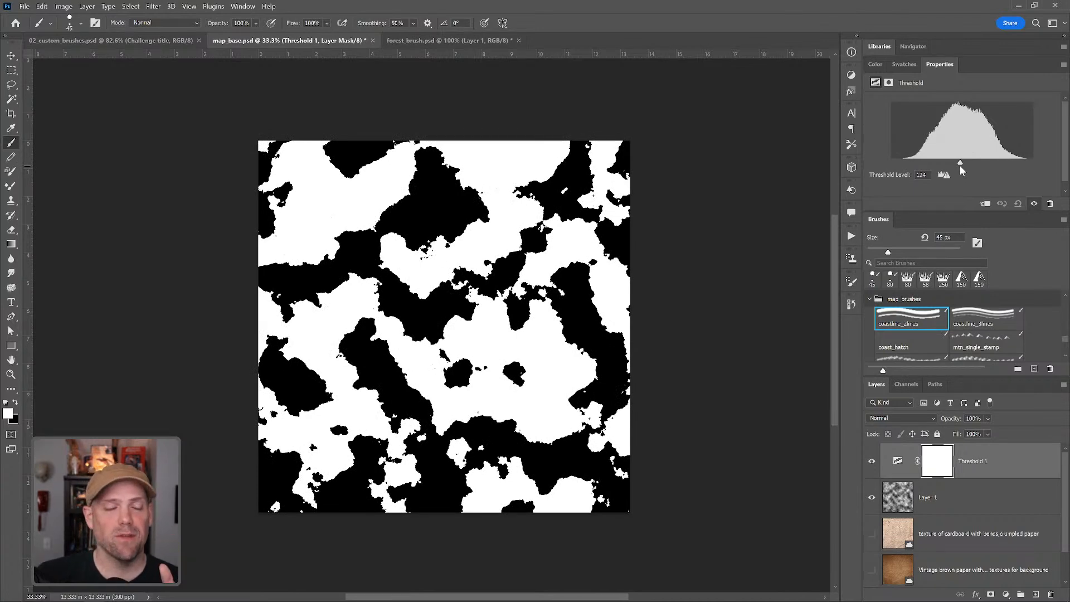
mouse_move(960, 166)
left_mouse_down()
mouse_move(949, 164)
mouse_move(966, 164)
left_mouse_up()
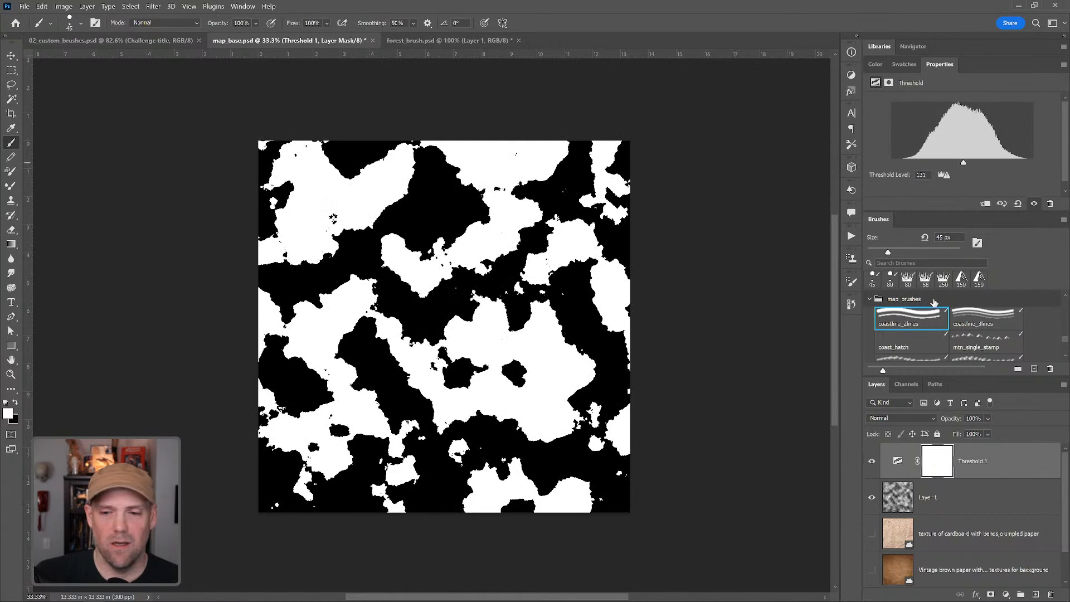
Enlarge the clouds on Layer 1 beneath the threshold again, proportionally to about 156%, for bigger landmass shapes
left_click(959, 504)
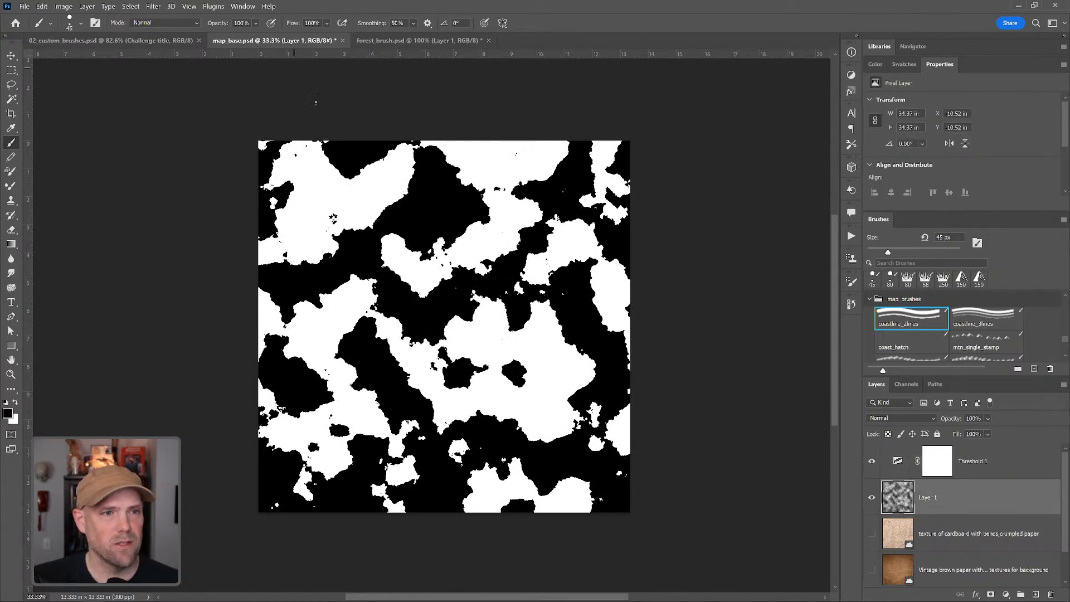
key("ctrl+t")
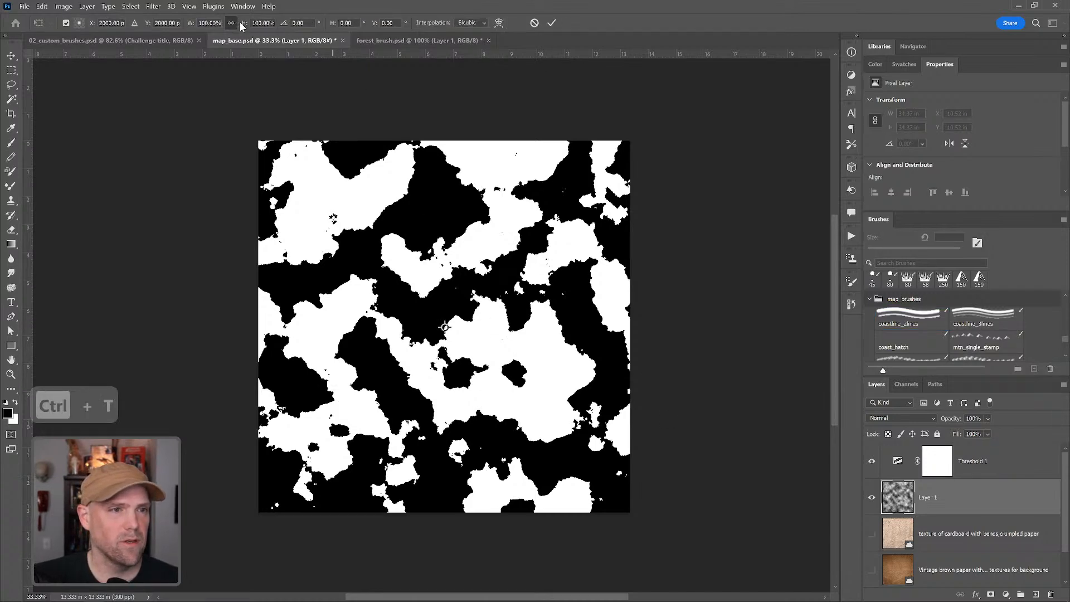
left_click_drag(244, 25, 275, 23)
key("Return")
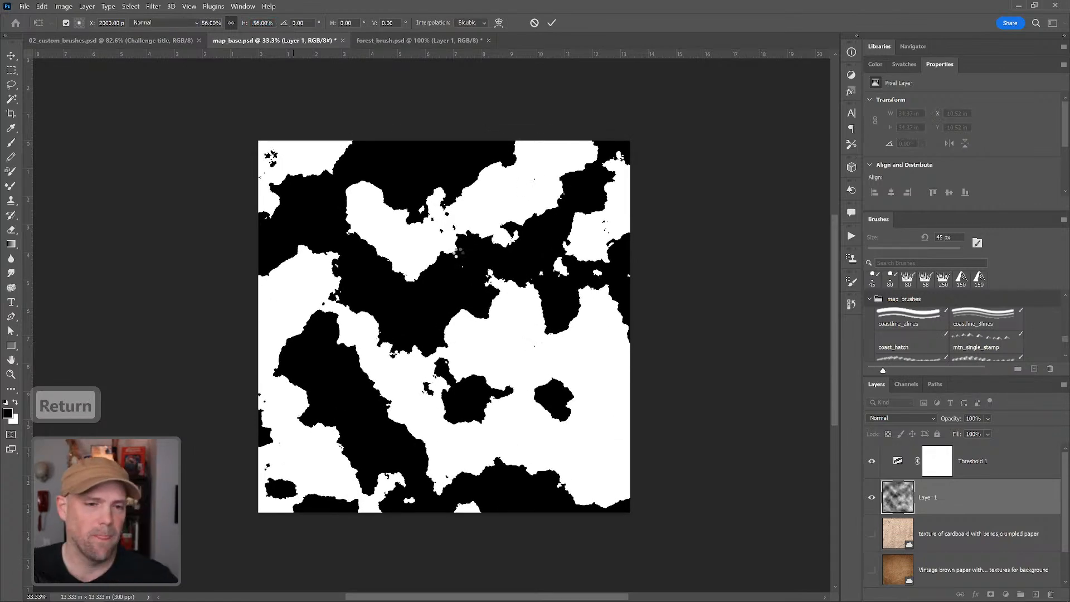
Move the clouds on Layer 1 beneath the threshold to bring a different arrangement of landmasses into the canvas
key("v")
left_click_drag(499, 345, 649, 396)
mouse_move(409, 366)
left_mouse_down()
mouse_move(513, 384)
mouse_move(574, 376)
mouse_move(480, 398)
left_mouse_up()
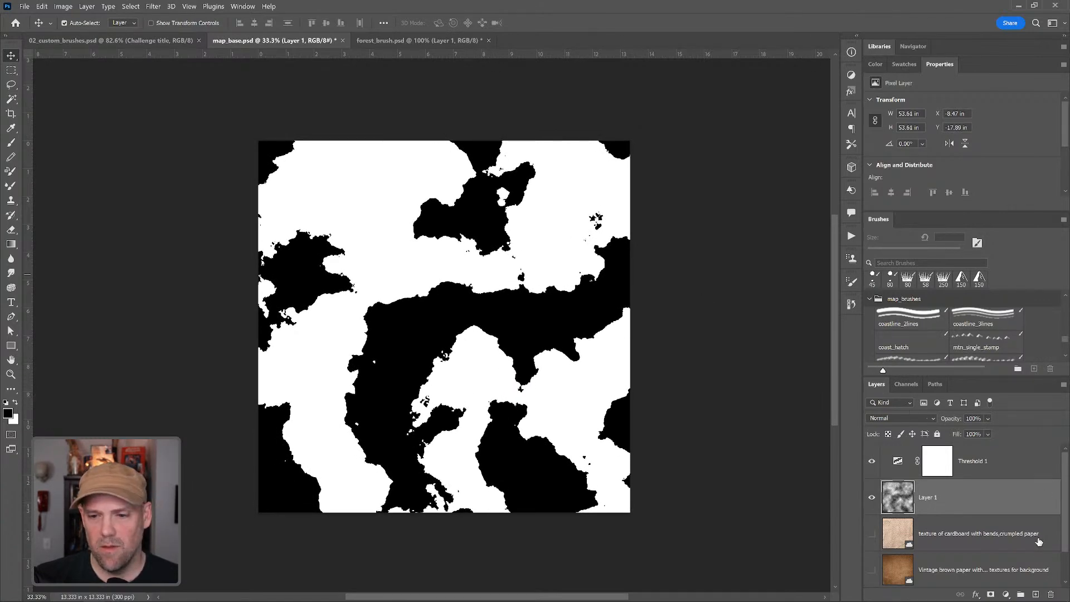
Add an empty layer above Threshold 1 and choose the Hard Round Pressure Size brush, enlarged to about 600 px
left_click(1034, 593)
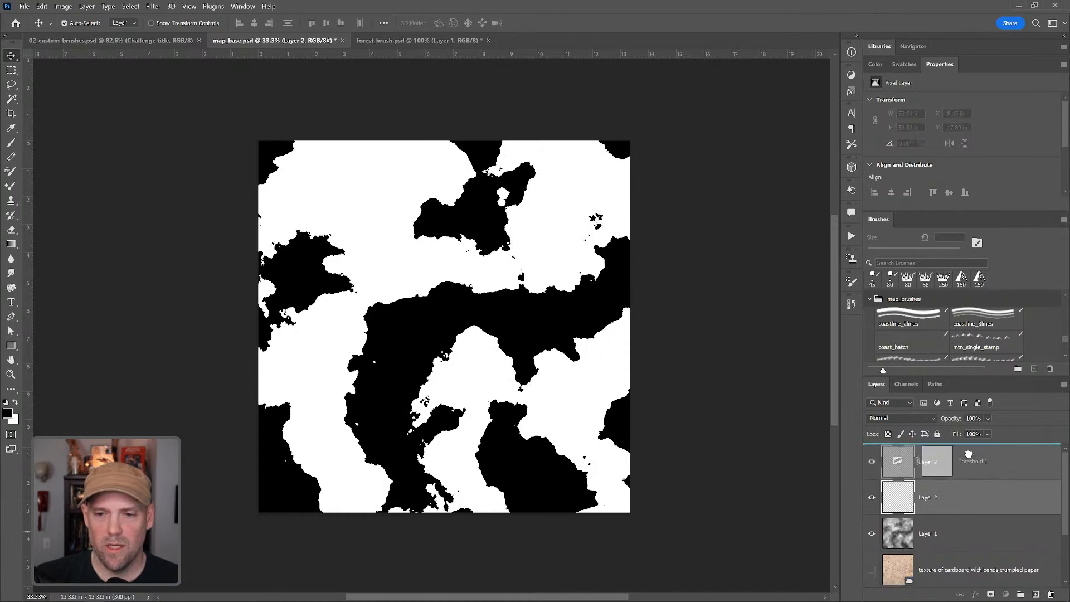
key("ctrl+bracketright")
mouse_move(1065, 339)
left_mouse_down()
mouse_move(1063, 315)
mouse_move(1024, 315)
mouse_move(1066, 304)
left_mouse_up()
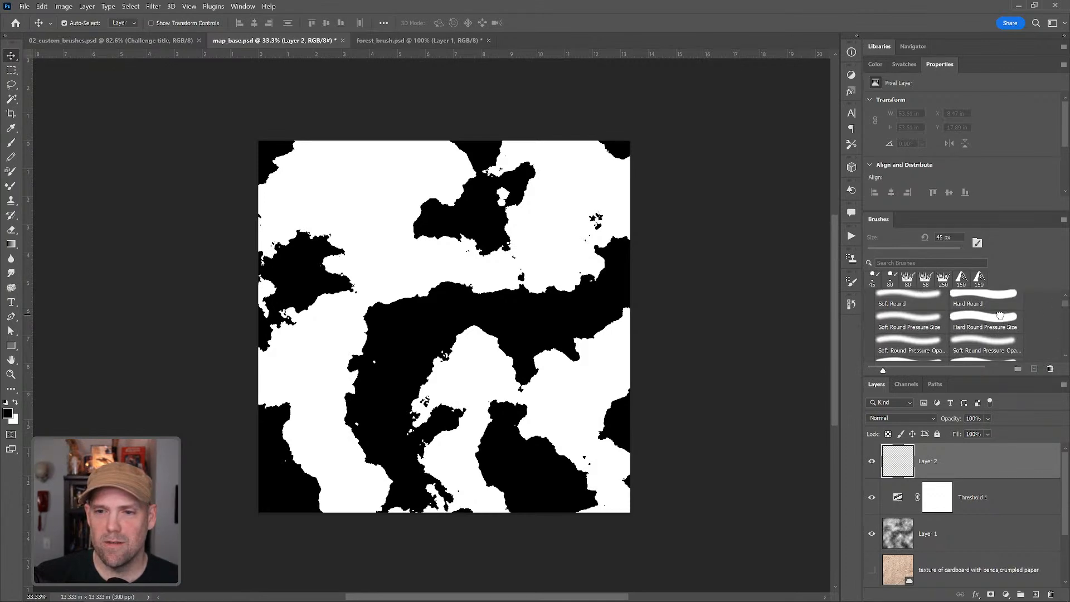
left_click(1000, 315)
key("bracketright")
key("bracketright")
key("bracketright")
key("bracketright")
key("bracketright")
key("bracketright")
key("bracketright")
key("bracketright")
key("bracketright")
key("bracketright")
key("bracketright")
key("bracketright")
key("bracketright")
key("bracketright")
key("bracketright")
key("bracketright")
key("bracketright")
key("bracketright")
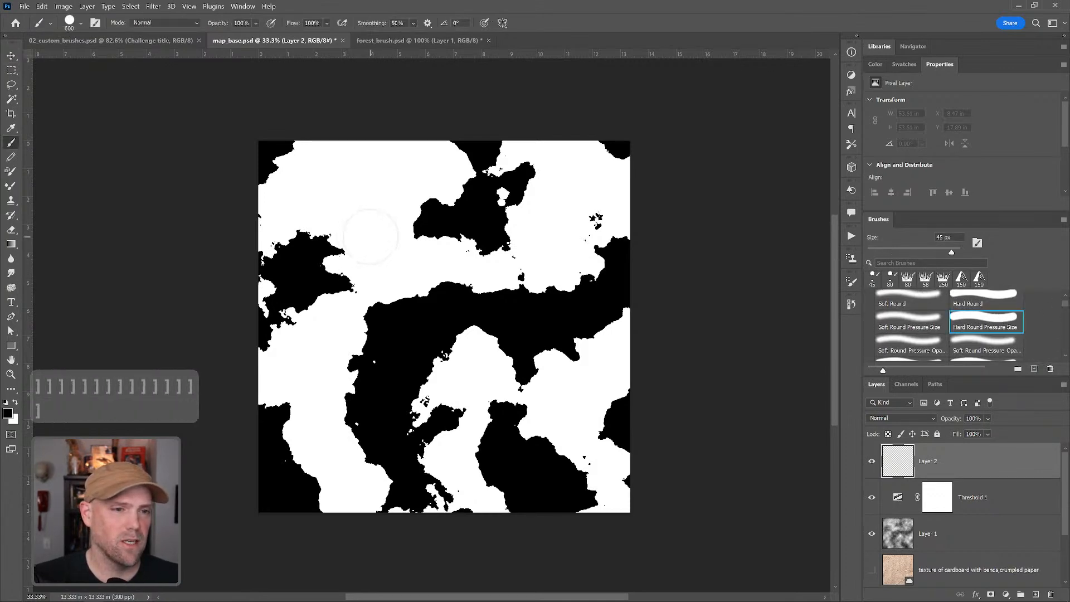
Paint white over the black landmasses along the canvas's left edge on Layer 2 and reduce the brush to 700 px
key("x")
mouse_move(348, 265)
left_mouse_down()
mouse_move(263, 247)
mouse_move(335, 267)
mouse_move(247, 343)
mouse_move(266, 262)
mouse_move(236, 141)
mouse_move(252, 169)
mouse_move(355, 112)
mouse_move(294, 385)
mouse_move(286, 370)
mouse_move(273, 422)
mouse_move(295, 491)
mouse_move(293, 428)
mouse_move(239, 487)
left_mouse_up()
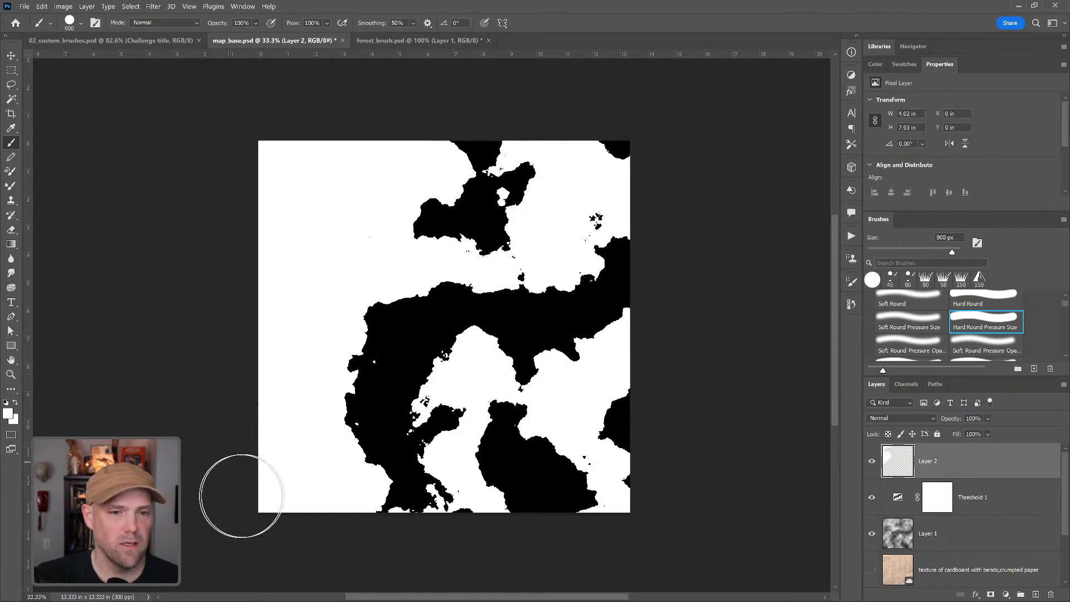
key("bracketleft")
key("bracketleft")
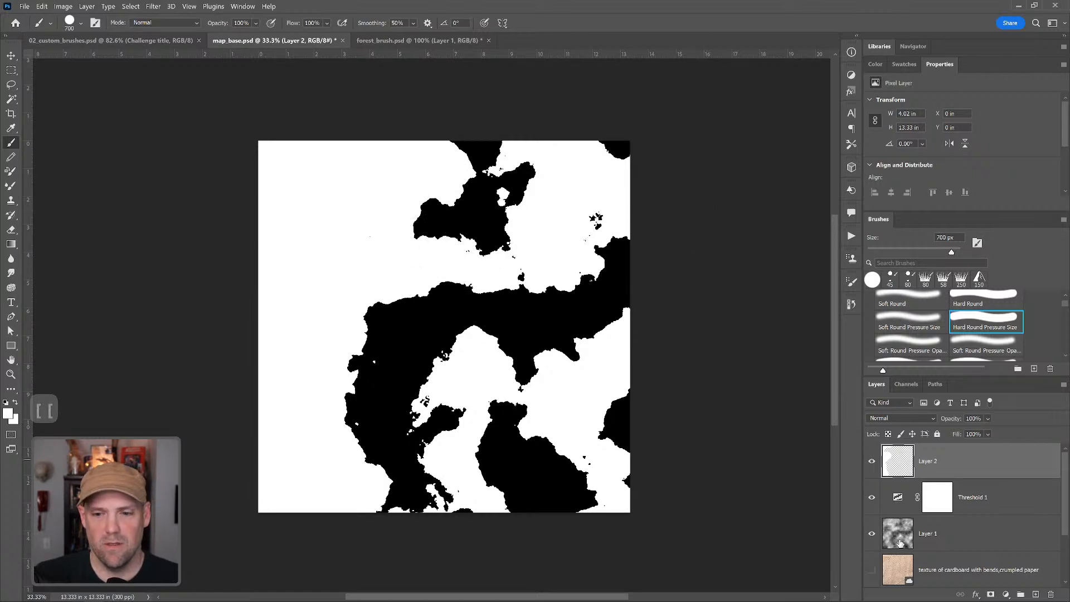
Rotate the clouds on Layer 1 by about -11.31°, adjust their scale slightly, and shift them up and to the left
left_click(770, 390, "ctrl")
key("ctrl+t")
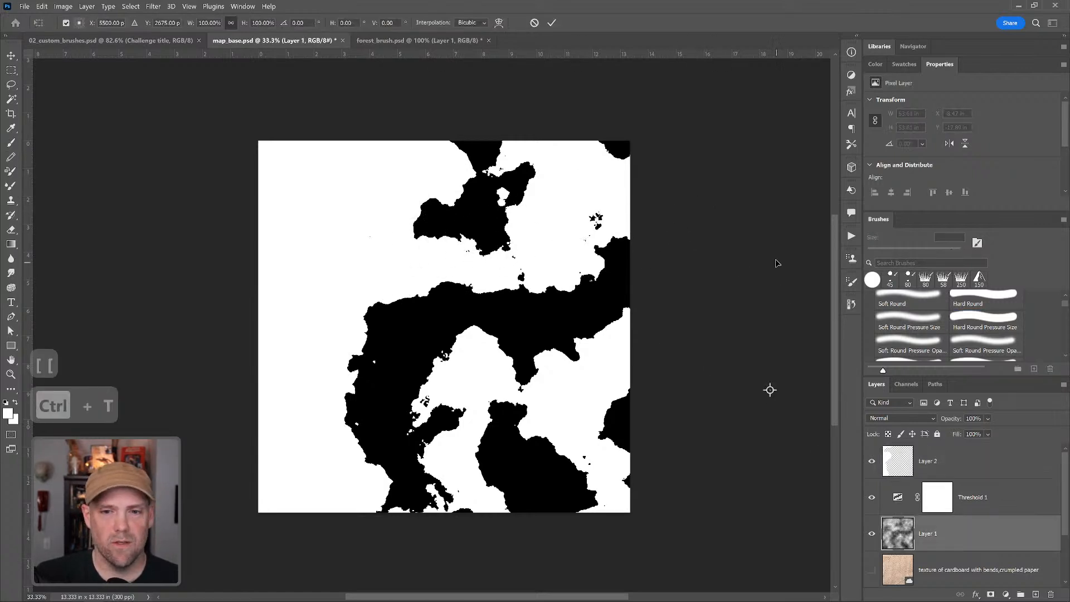
left_click_drag(286, 27, 25, 209)
left_click_drag(144, 54, 119, 159)
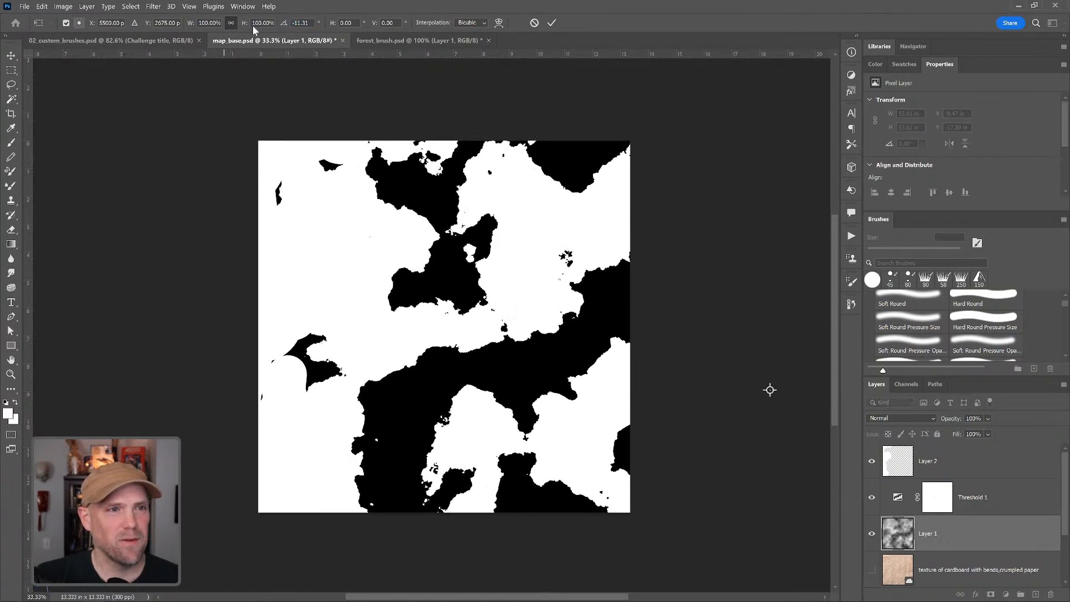
left_click_drag(264, 24, 248, 26)
key("Return")
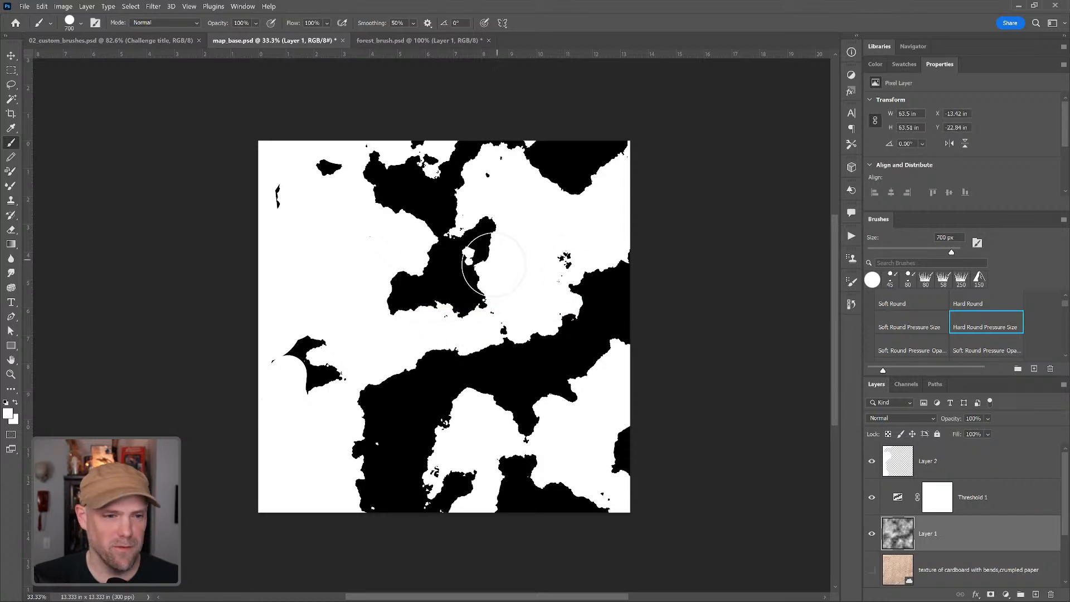
key("v")
left_click_drag(551, 249, 523, 233)
Paint white on Layer 2 over the small left island and the upper-middle landmasses with the 700 px brush
left_click(903, 460)
key("b")
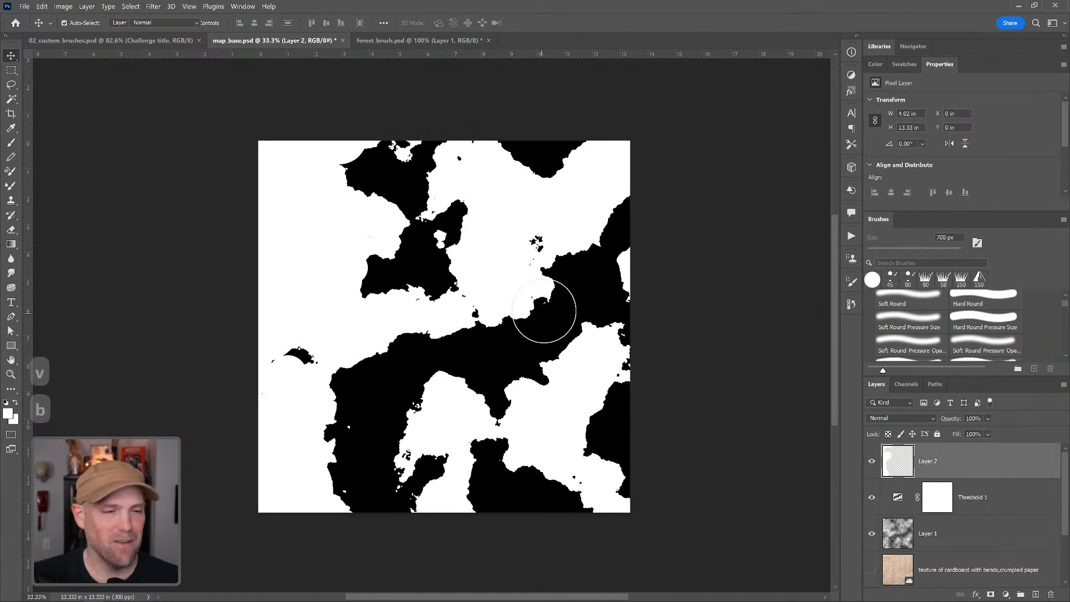
mouse_move(282, 353)
left_mouse_down()
mouse_move(315, 346)
mouse_move(295, 344)
mouse_move(369, 296)
mouse_move(356, 279)
mouse_move(371, 263)
mouse_move(429, 305)
mouse_move(458, 269)
mouse_move(393, 255)
mouse_move(455, 257)
mouse_move(424, 262)
mouse_move(458, 207)
mouse_move(405, 231)
mouse_move(344, 195)
left_mouse_up()
mouse_move(466, 296)
left_mouse_down()
mouse_move(537, 229)
mouse_move(534, 247)
mouse_move(491, 250)
mouse_move(456, 139)
mouse_move(453, 160)
mouse_move(412, 198)
mouse_move(381, 196)
mouse_move(387, 172)
left_mouse_up()
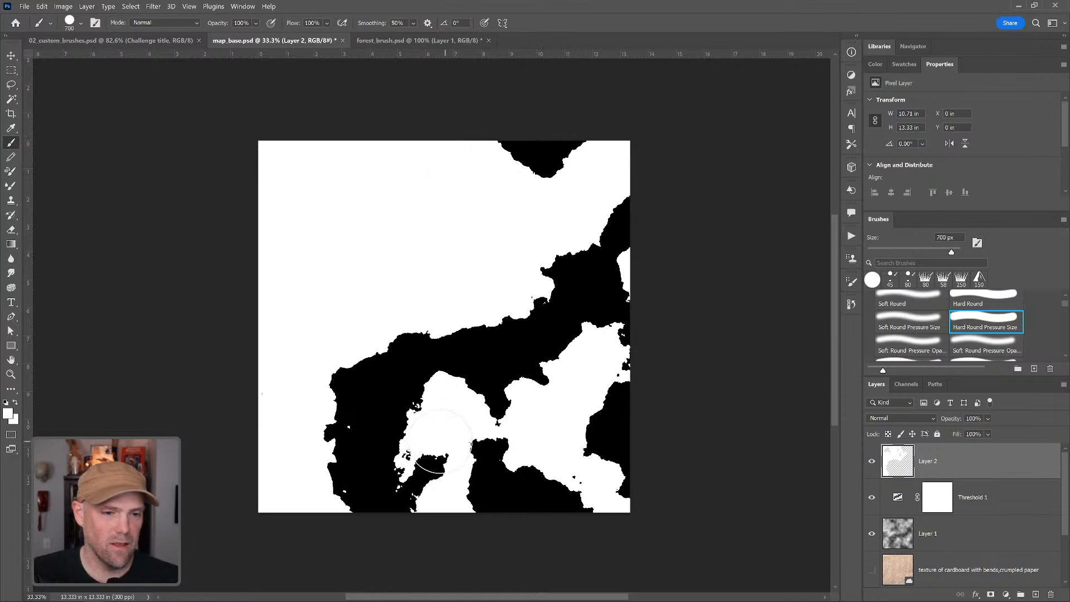
Fill the white specks inside the lower-left landmass on Layer 2 with black, using a 300 px brush
key("bracketleft")
key("bracketleft")
key("bracketleft")
key("bracketleft")
key("bracketleft")
key("bracketleft")
key("bracketright")
key("bracketright")
key("bracketright")
key("bracketright")
key("bracketleft")
key("bracketleft")
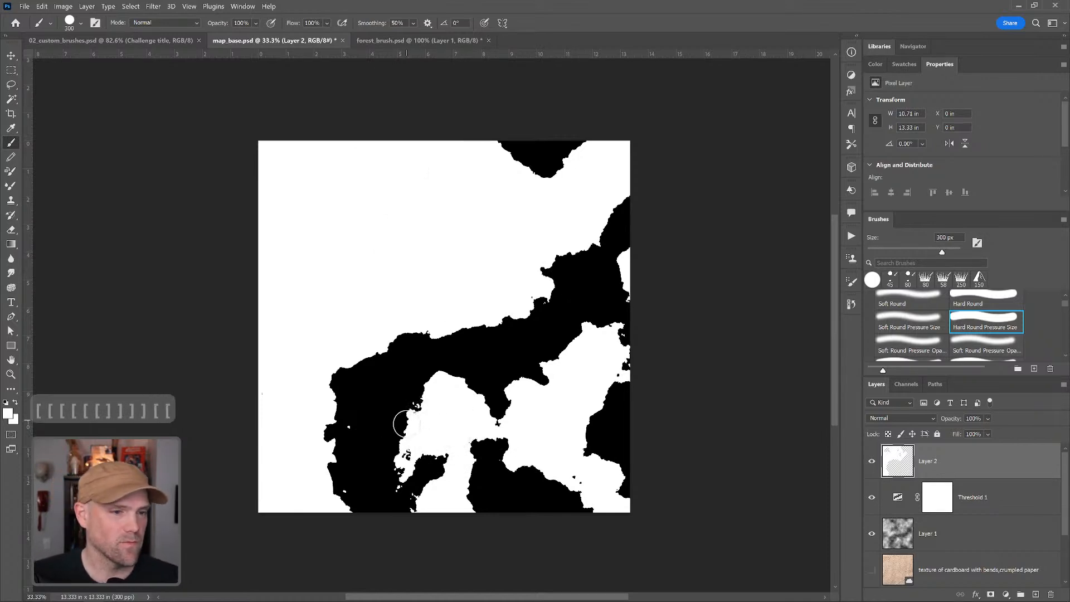
key("d")
mouse_move(356, 488)
left_mouse_down()
mouse_move(406, 494)
mouse_move(381, 489)
mouse_move(406, 485)
left_mouse_up()
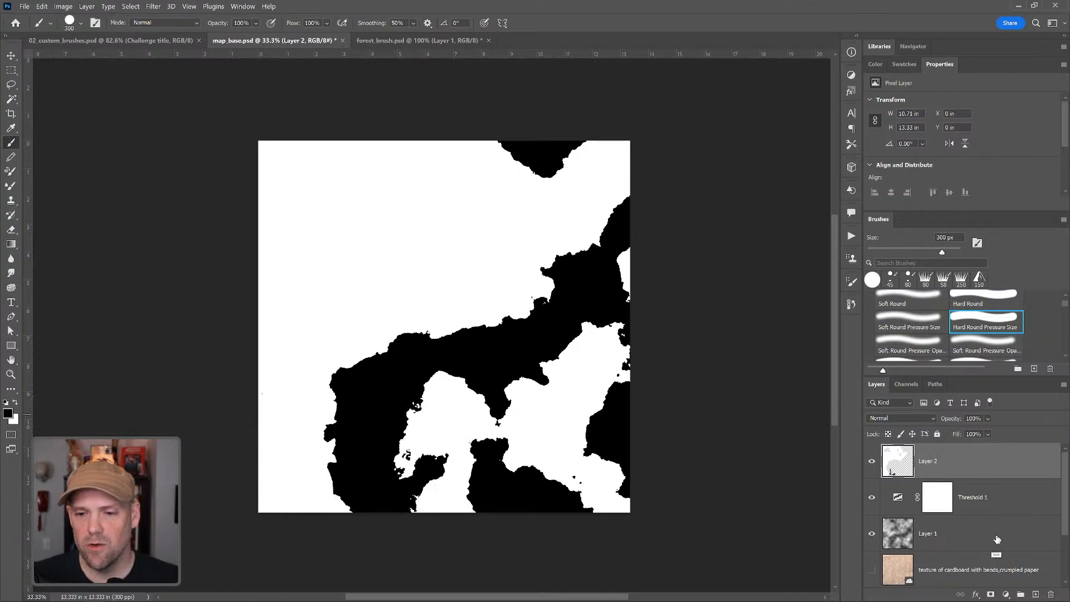
Group Layer 2, Threshold 1 and Layer 1, and set the group's opacity to 38%
left_click(998, 539, "shift")
left_click(1021, 594)
left_click_drag(1067, 305, 1065, 334)
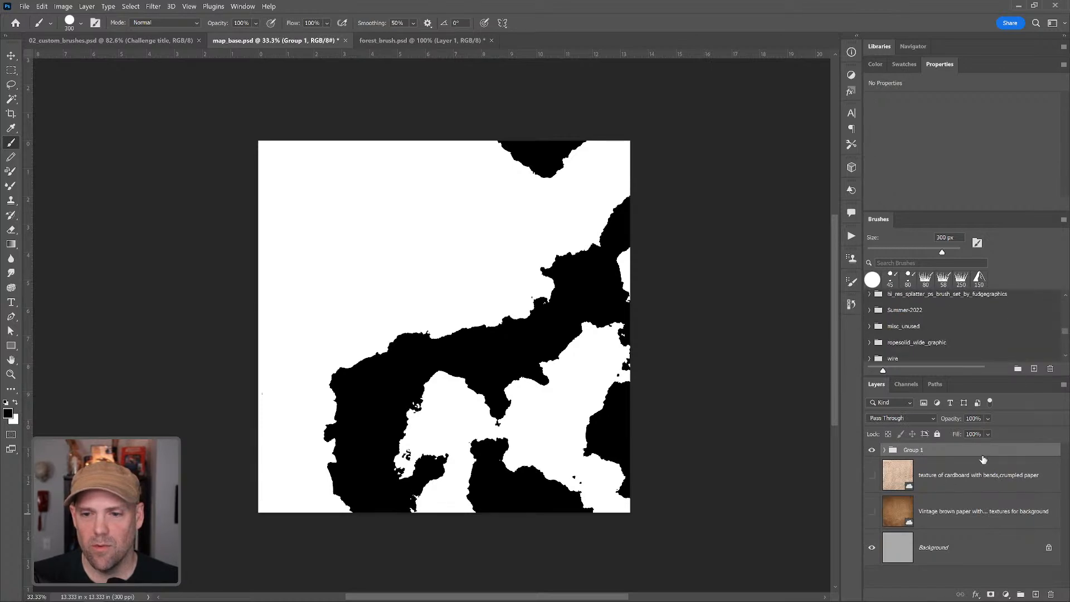
left_click_drag(955, 422, 921, 424)
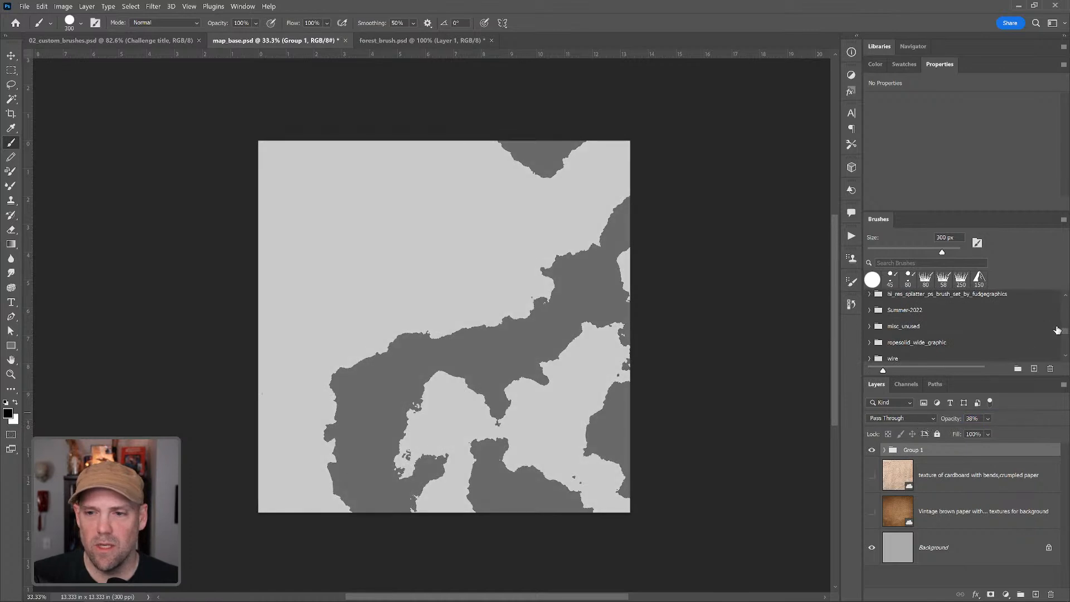
Add a layer above Group 1, try tracing the left coast with the coastline_2lines brush, and undo the stroke
left_click_drag(1064, 331, 1065, 339)
left_click(913, 325)
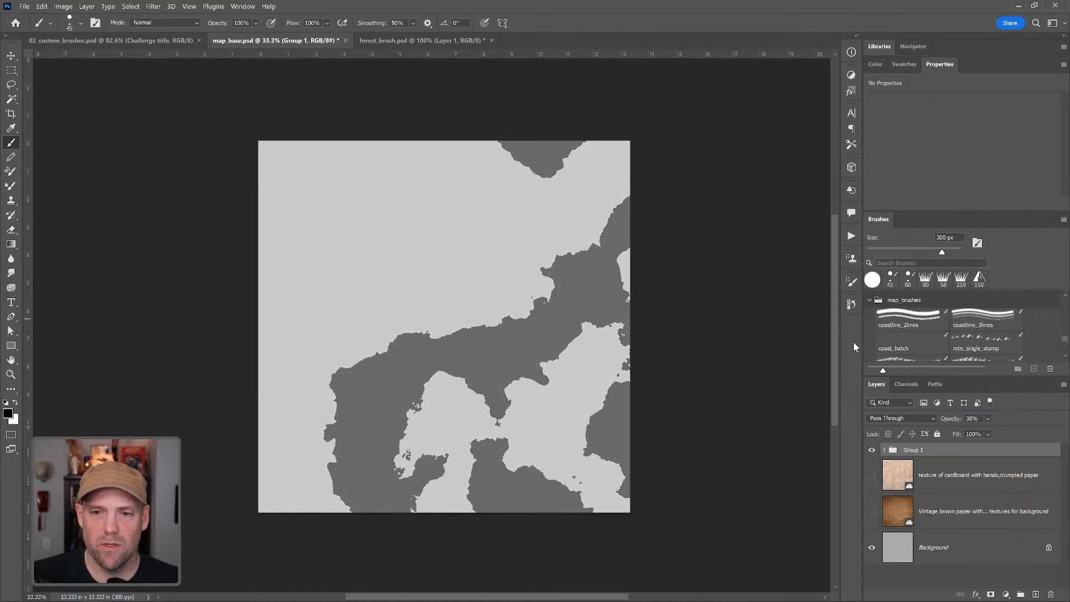
left_click(1035, 593)
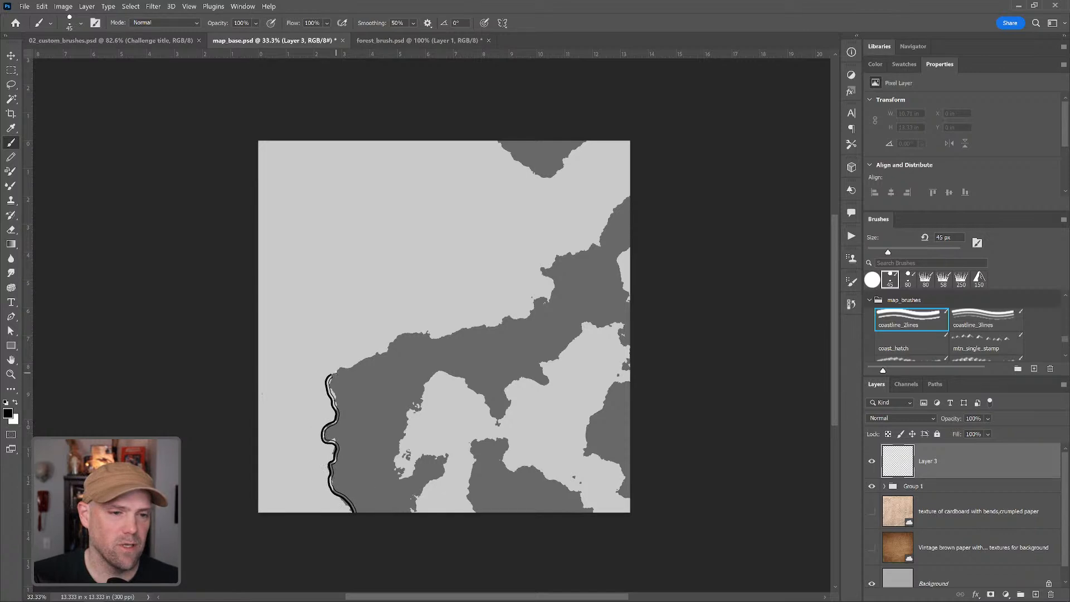
key("ctrl+z")
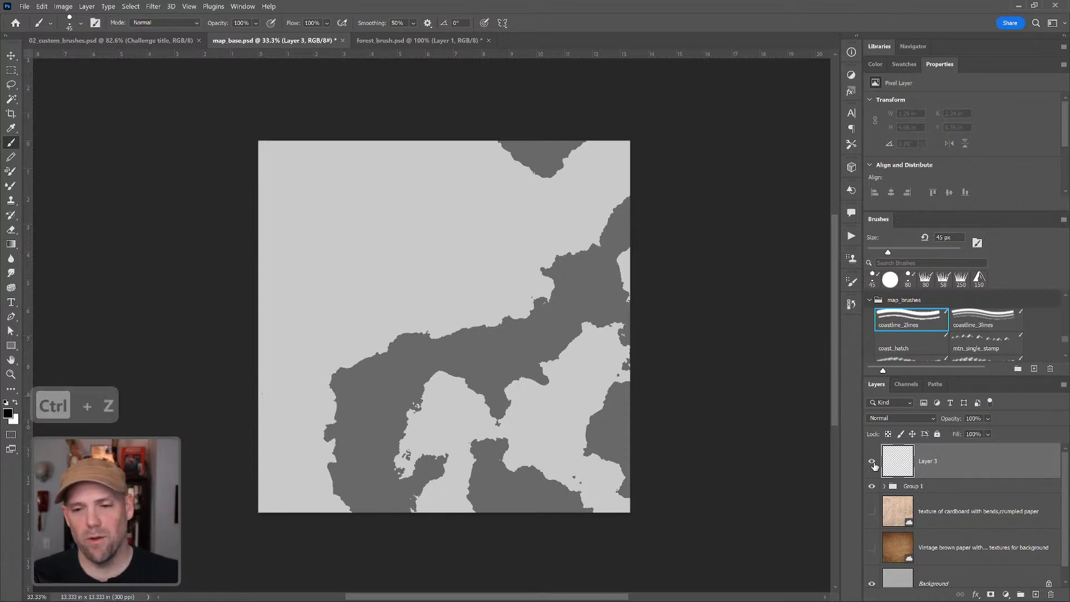
Set Group 1's opacity to 100% and select the black landmasses with Color Range, using sampled colors and fuzziness 90
left_click(925, 489)
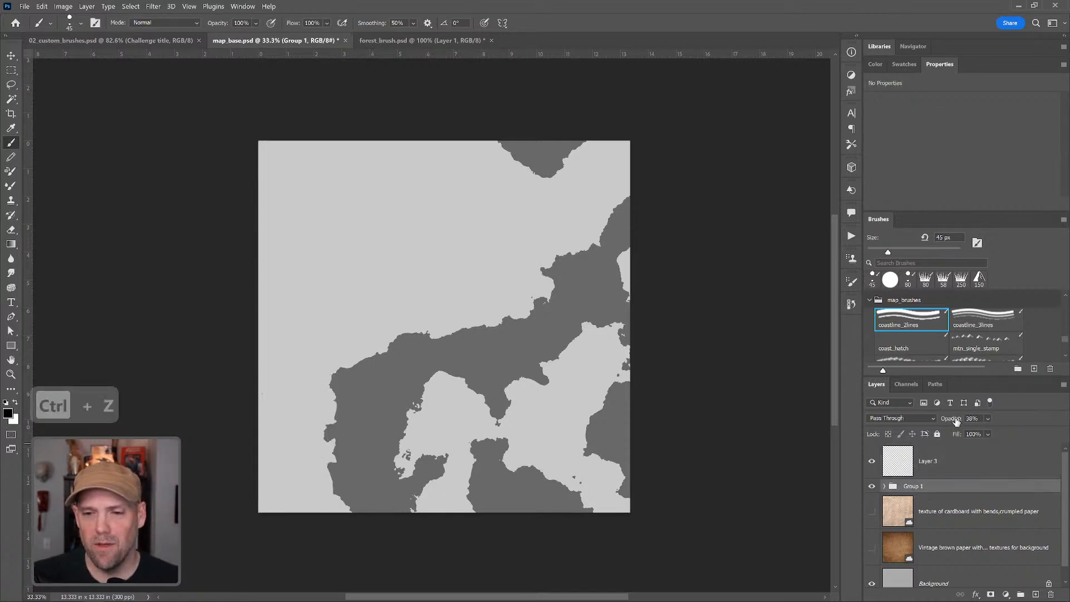
left_click_drag(955, 421, 1040, 443)
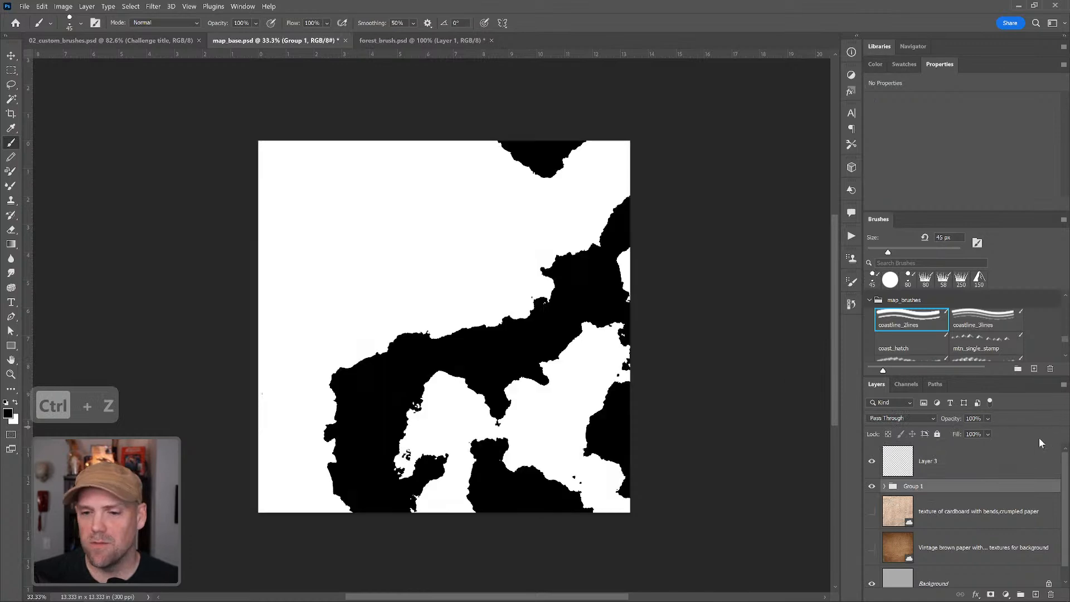
left_click(130, 7)
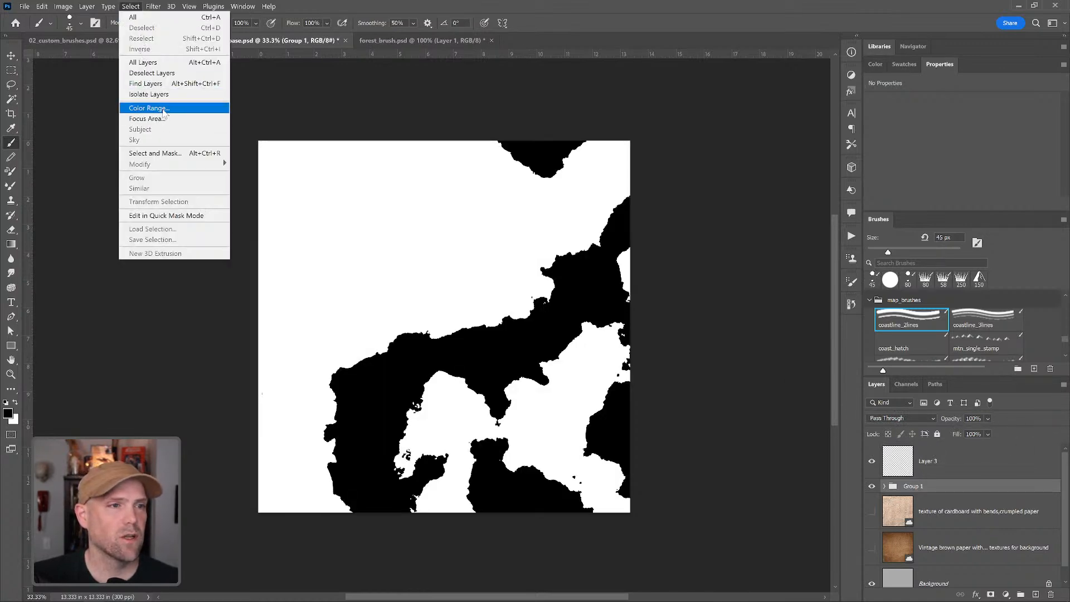
left_click(147, 108)
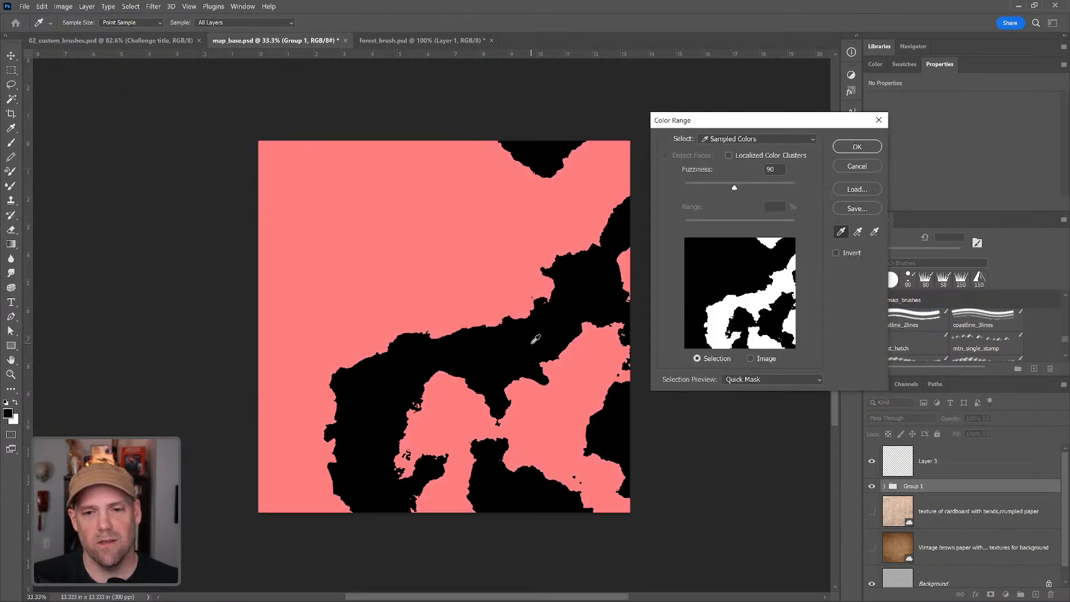
left_click(858, 147)
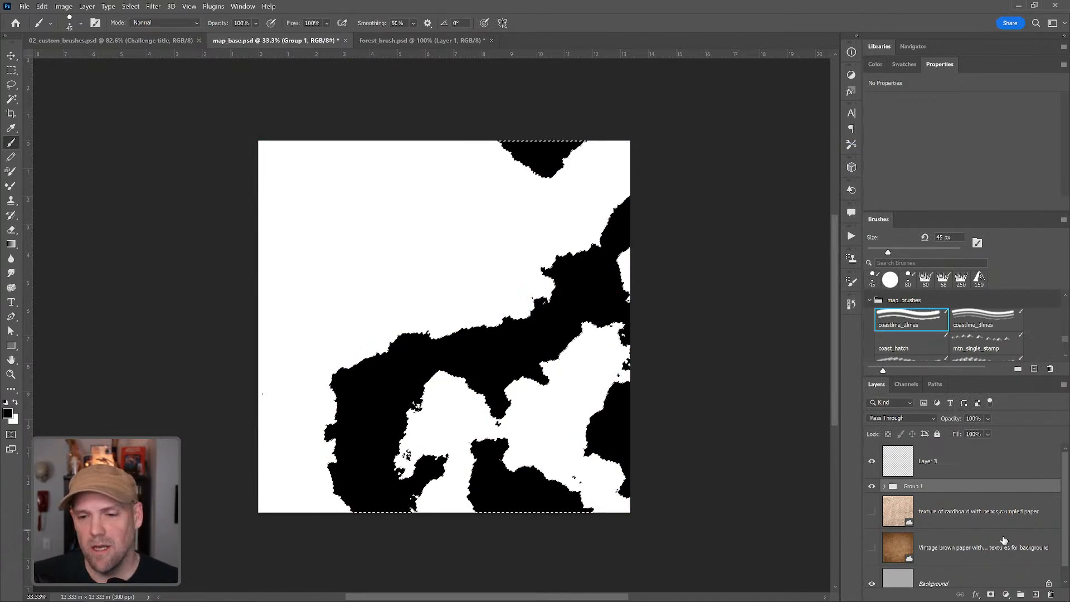
Make Layer 3 active and smooth the landmass selection with a sample radius of 35 pixels
left_click(979, 454)
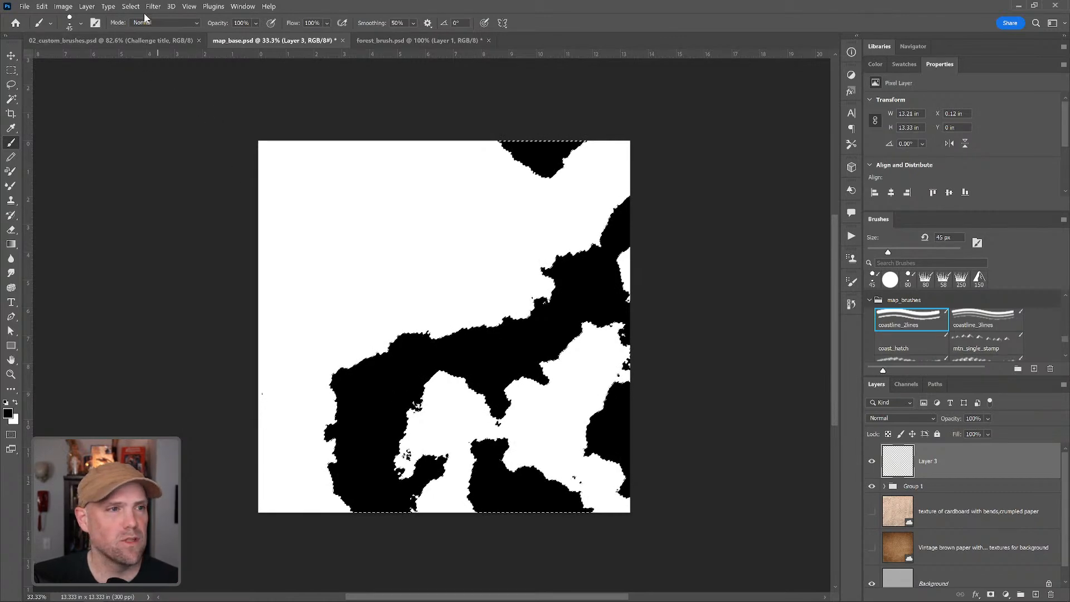
key("z")
left_click(528, 246)
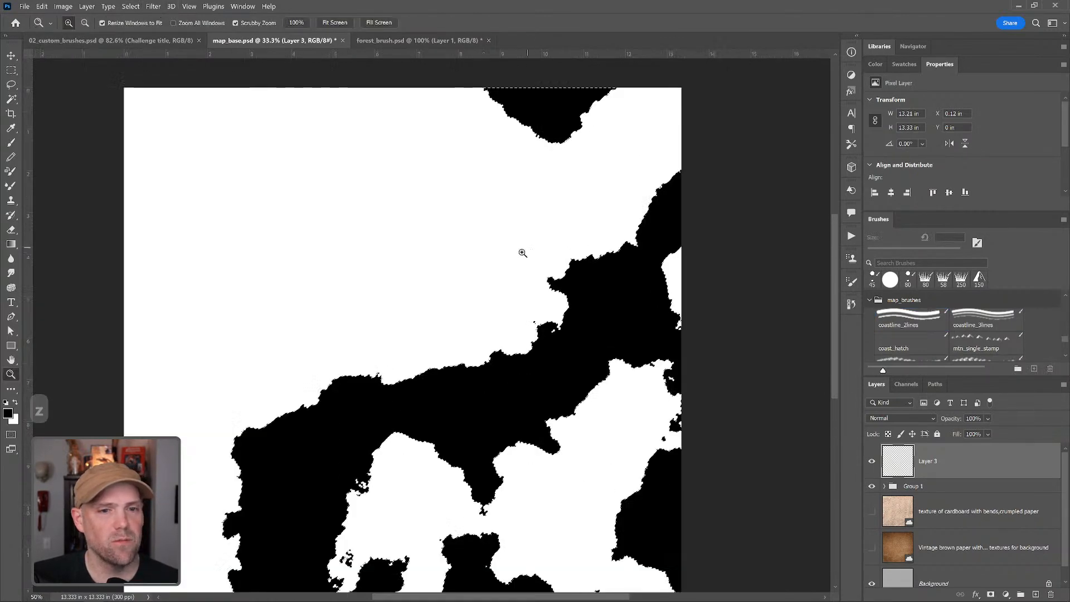
left_click(132, 7)
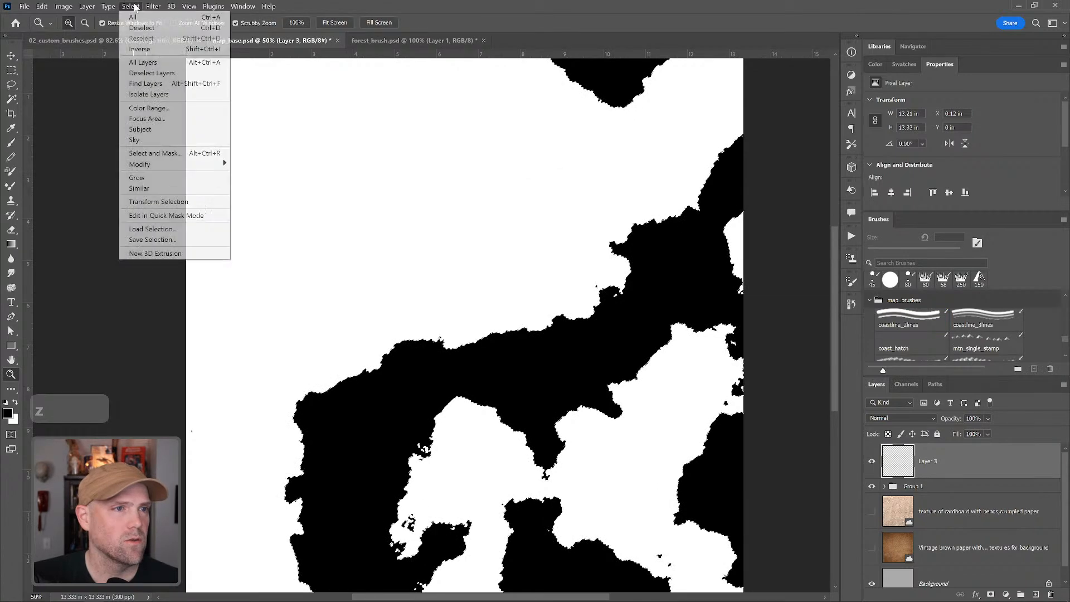
mouse_move(173, 169)
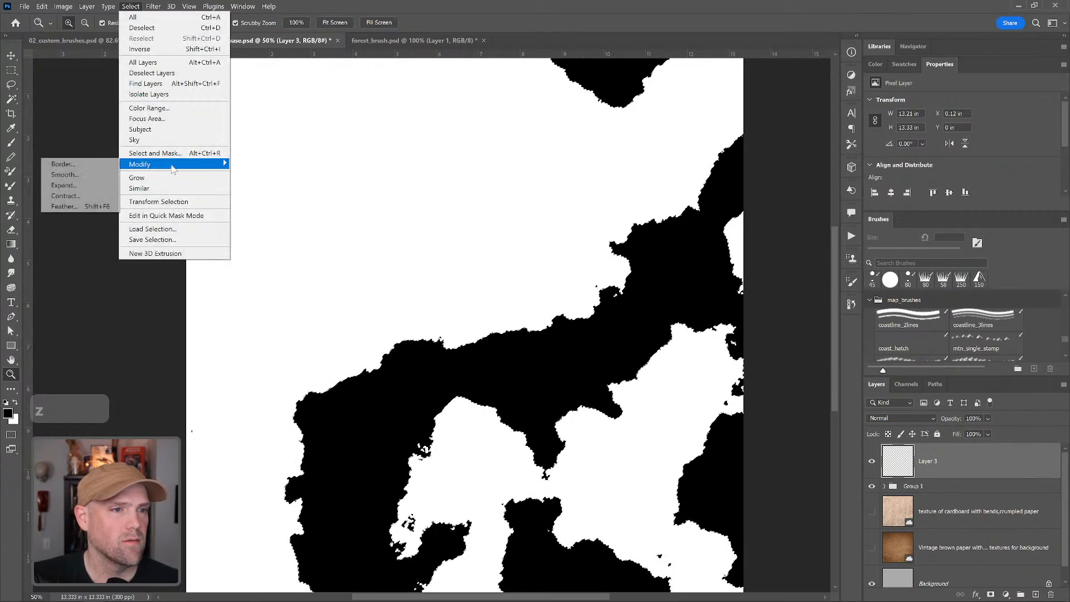
left_click(84, 175)
left_click(612, 193)
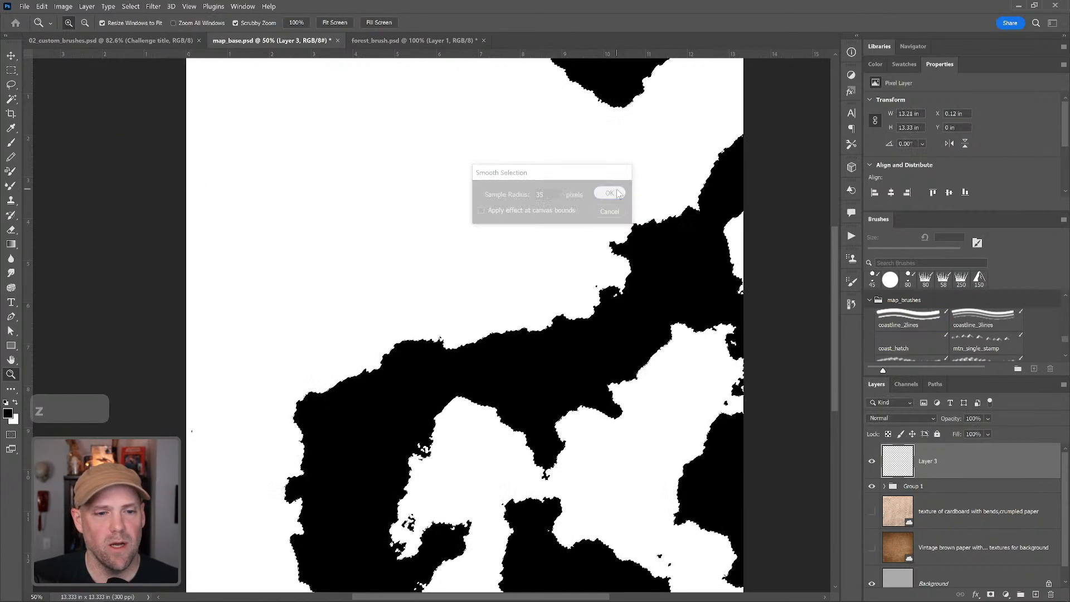
left_click(649, 362, "alt")
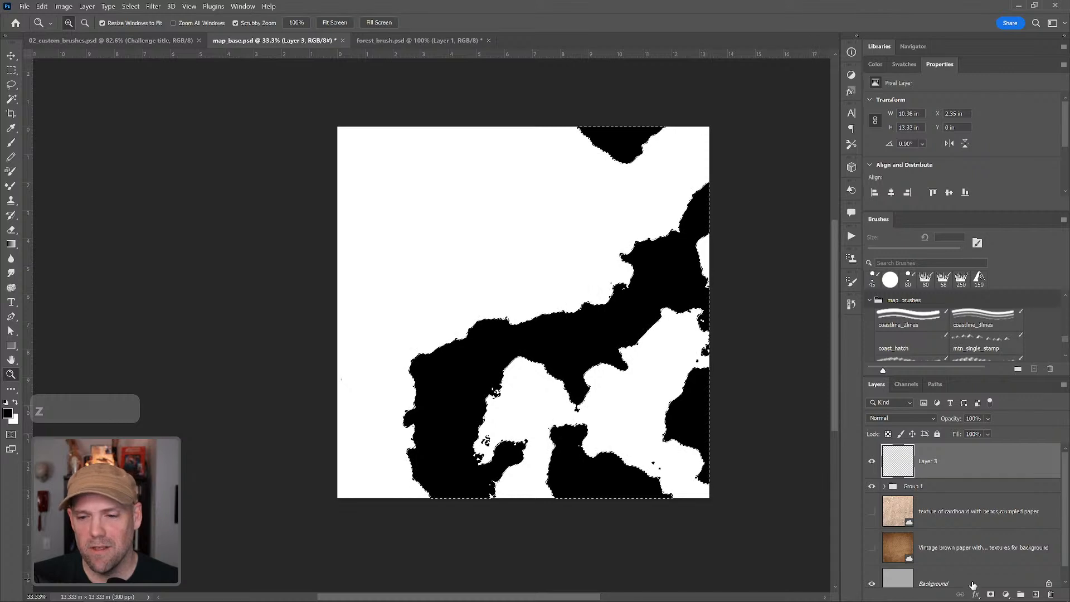
Try masking Layer 3 with the landmass selection and with its inverse, undoing each mask
left_click(990, 594)
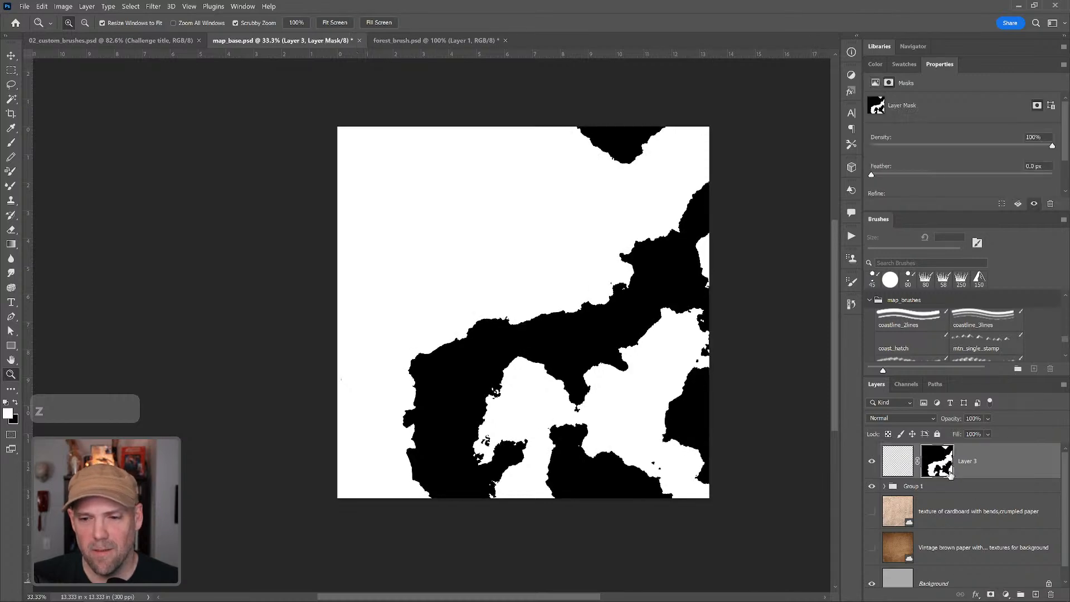
key("ctrl+z")
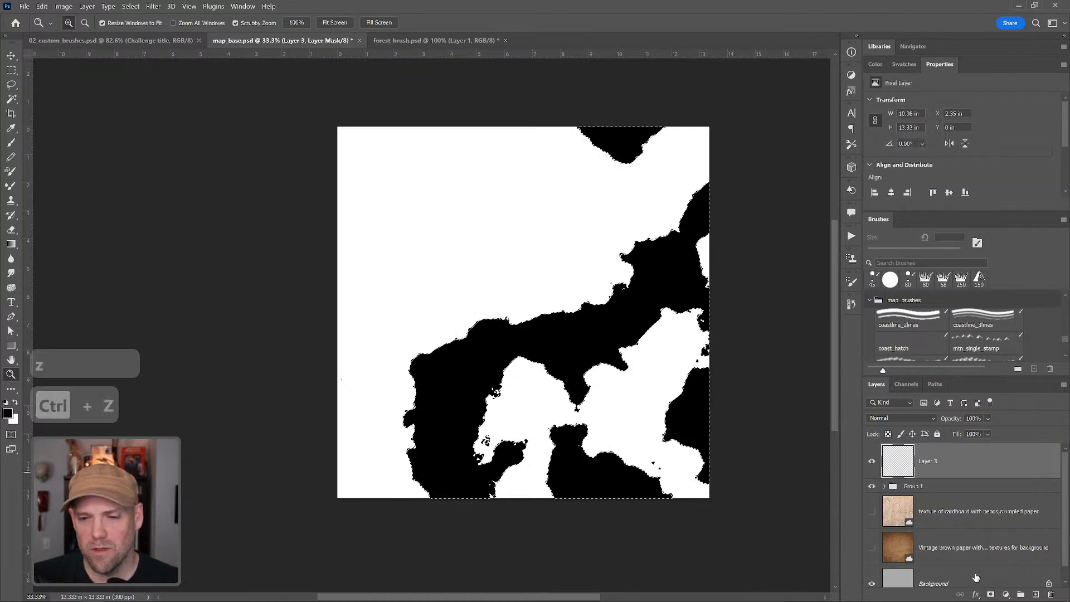
left_click(990, 594, "alt")
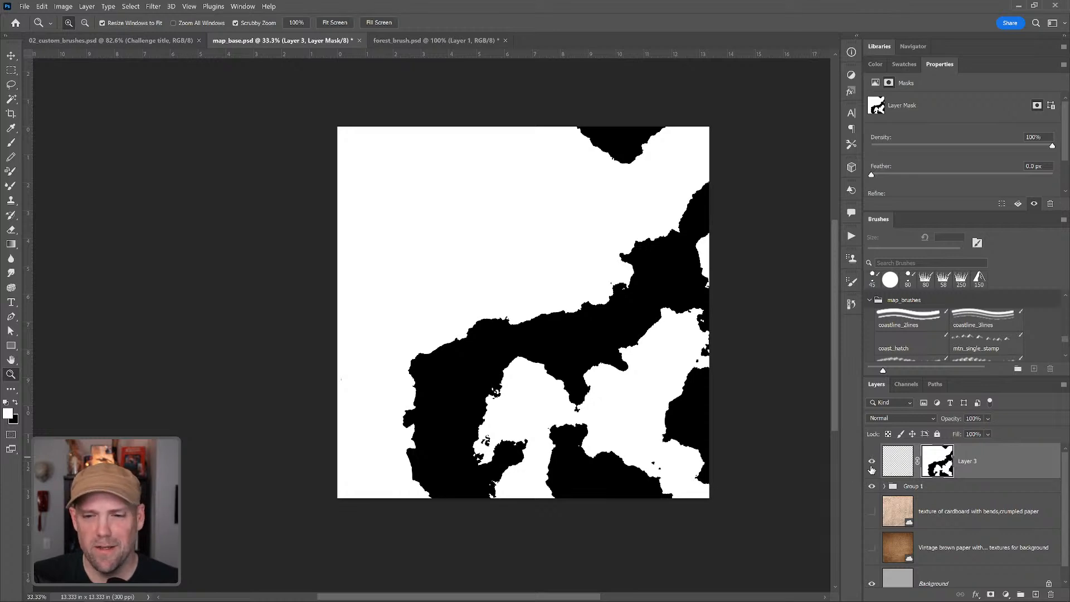
key("ctrl+z")
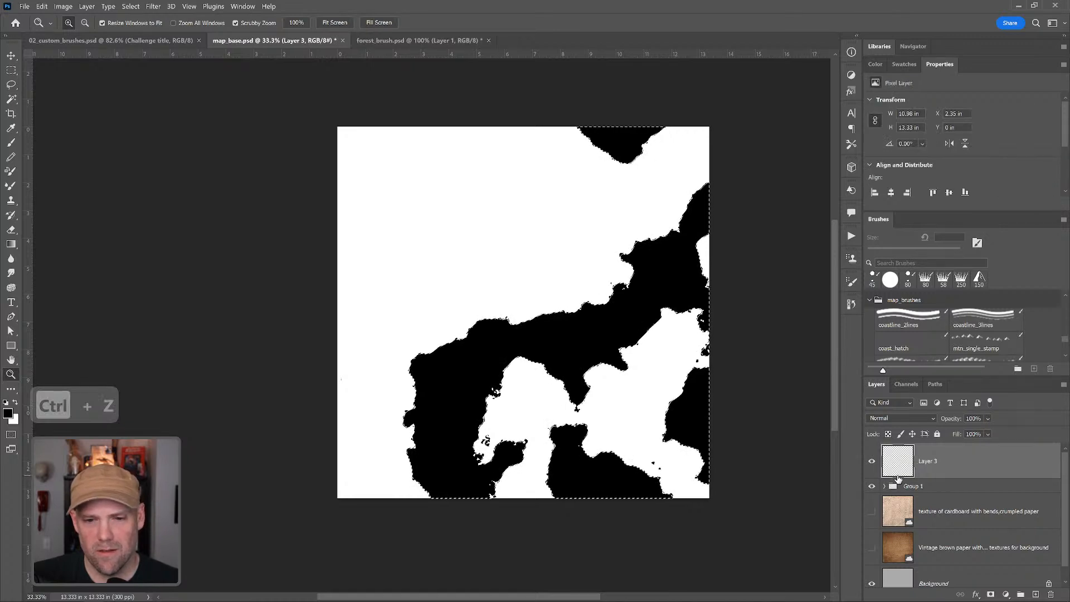
Add a layer mask to Layer 3 that reveals only the selected landmasses, and hide Group 1
left_click(992, 596)
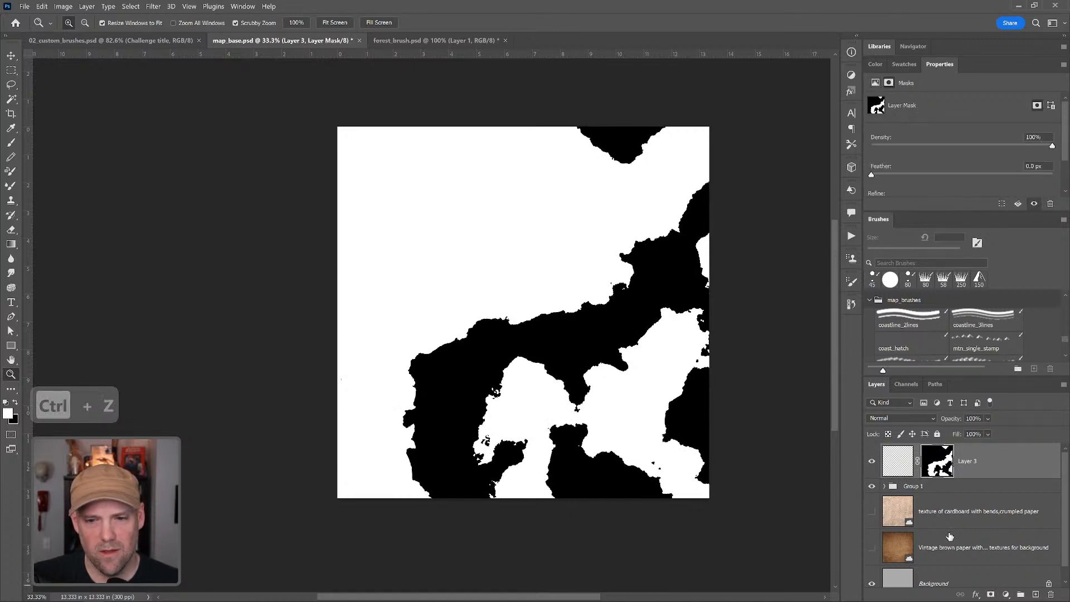
left_click(872, 487)
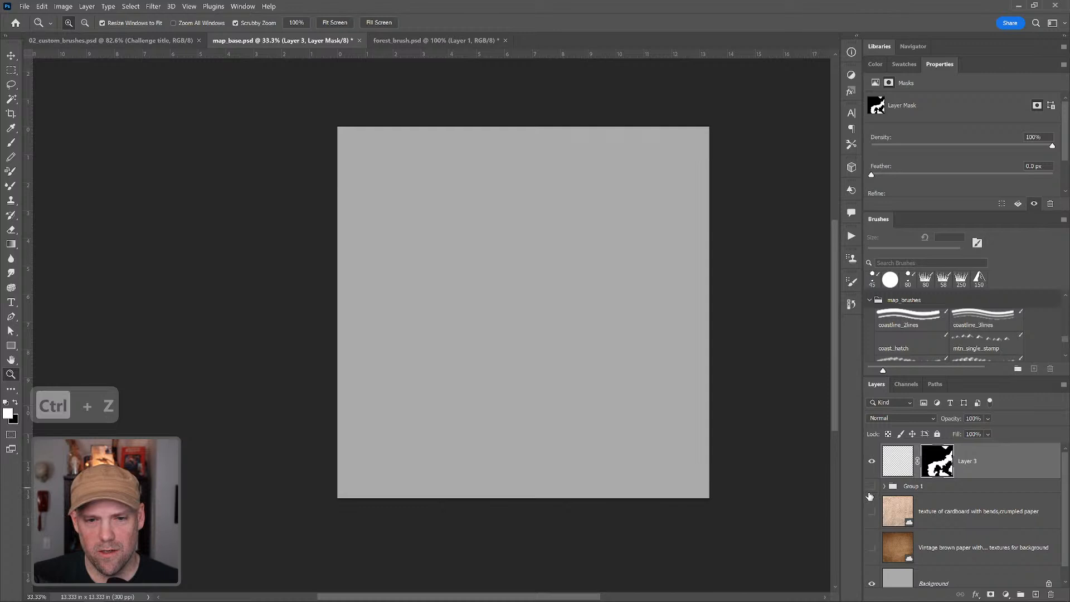
Fill Layer 3's pixel content with a solid tan-orange color at Normal mode and 100% opacity
left_click(897, 475)
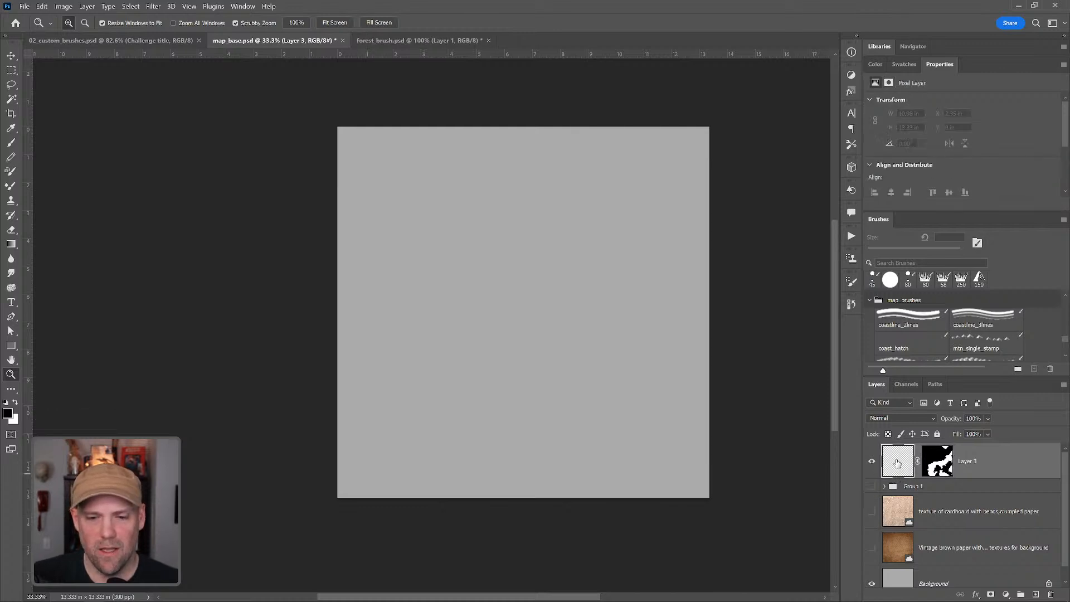
key("shift+F5")
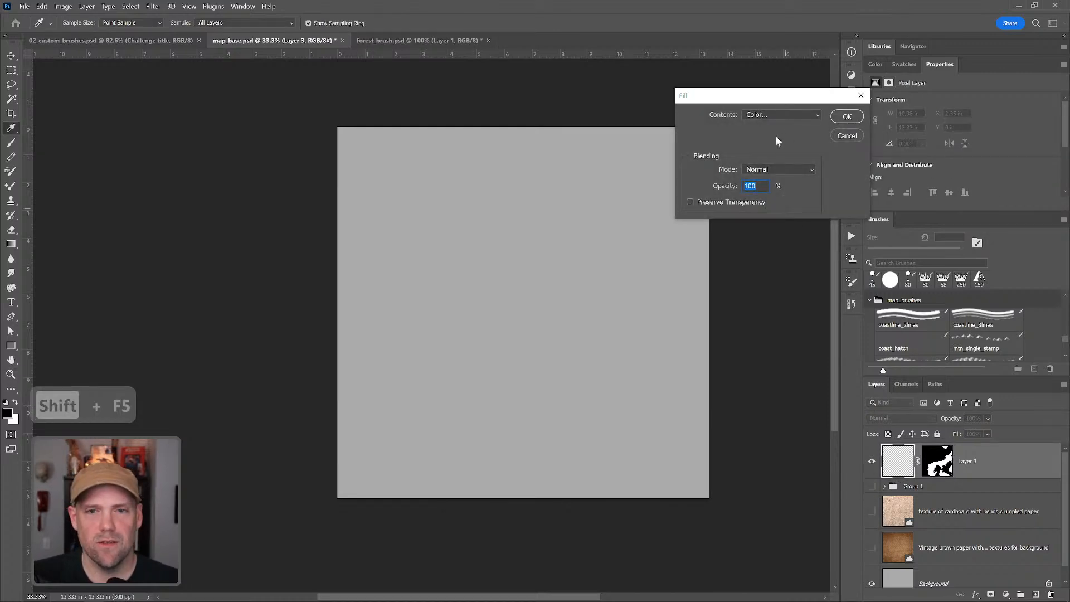
left_click(819, 115)
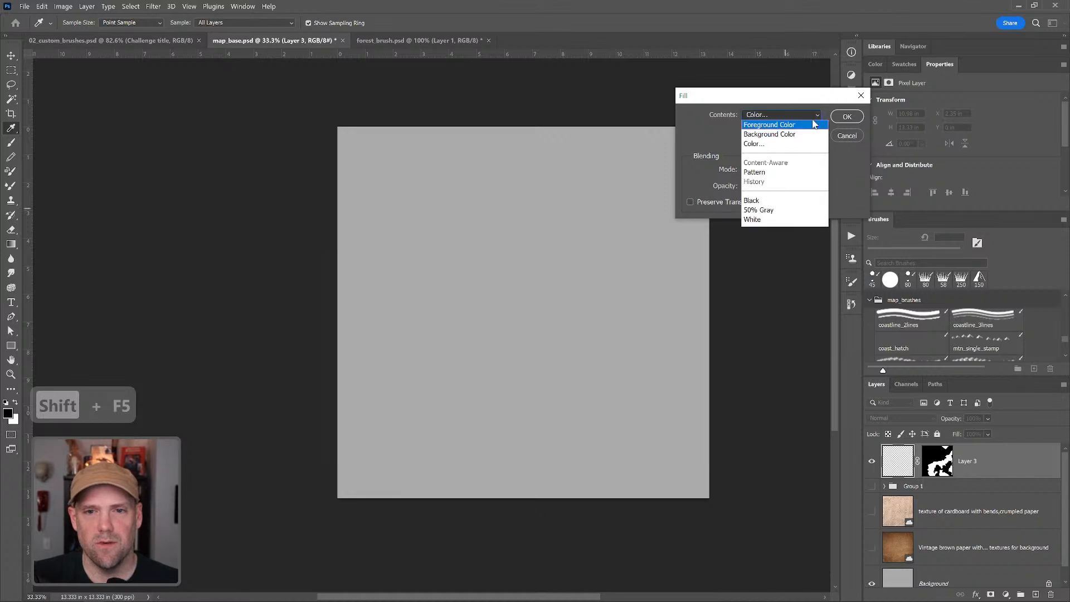
left_click(772, 147)
left_click(963, 169)
left_click(846, 117)
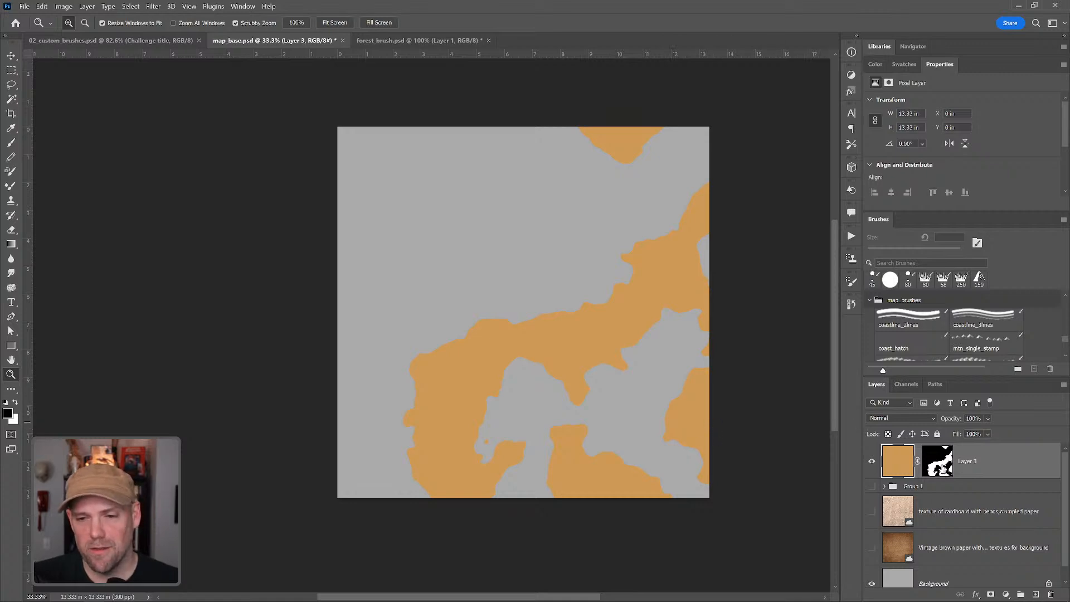
Replace Layer 3's mask with the inverse of its landmass selection, and show the vintage brown paper texture layer
left_click(943, 466, "ctrl")
left_click_drag(941, 467, 1051, 594)
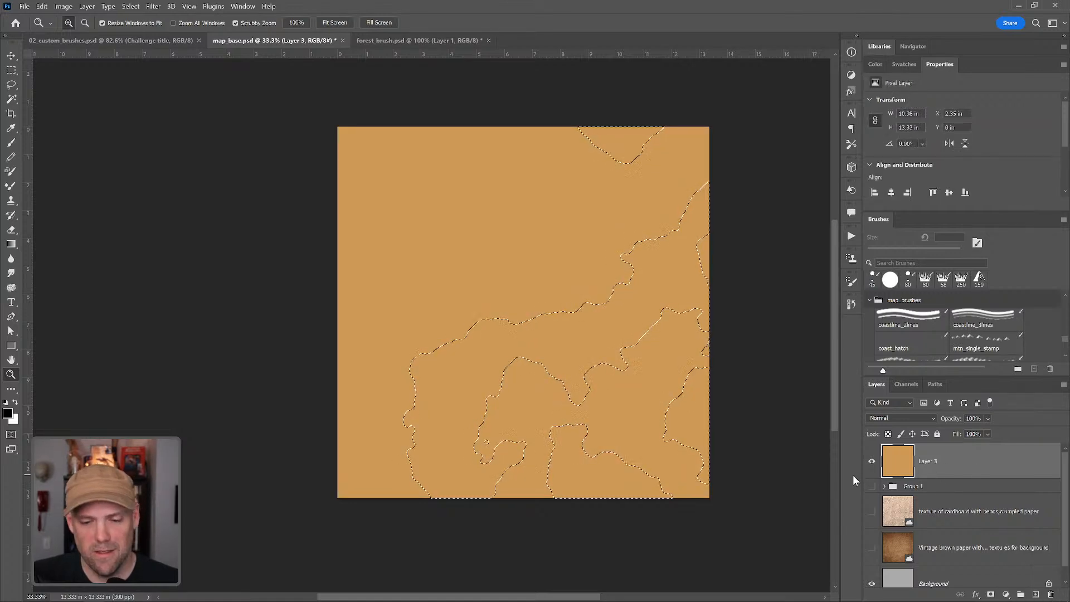
key("ctrl+shift+i")
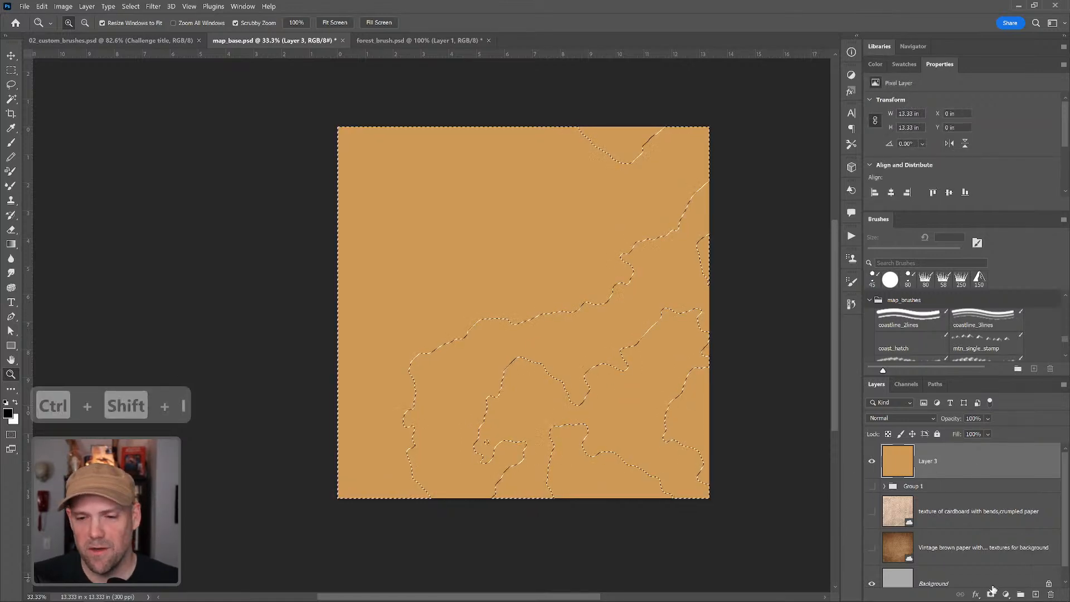
left_click(992, 595)
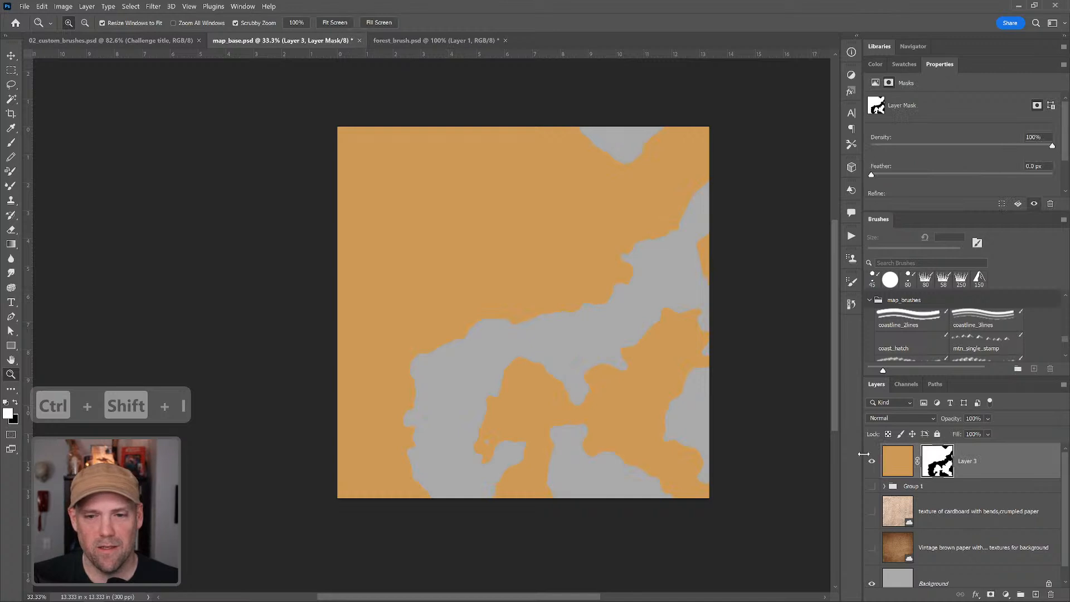
left_click(872, 549)
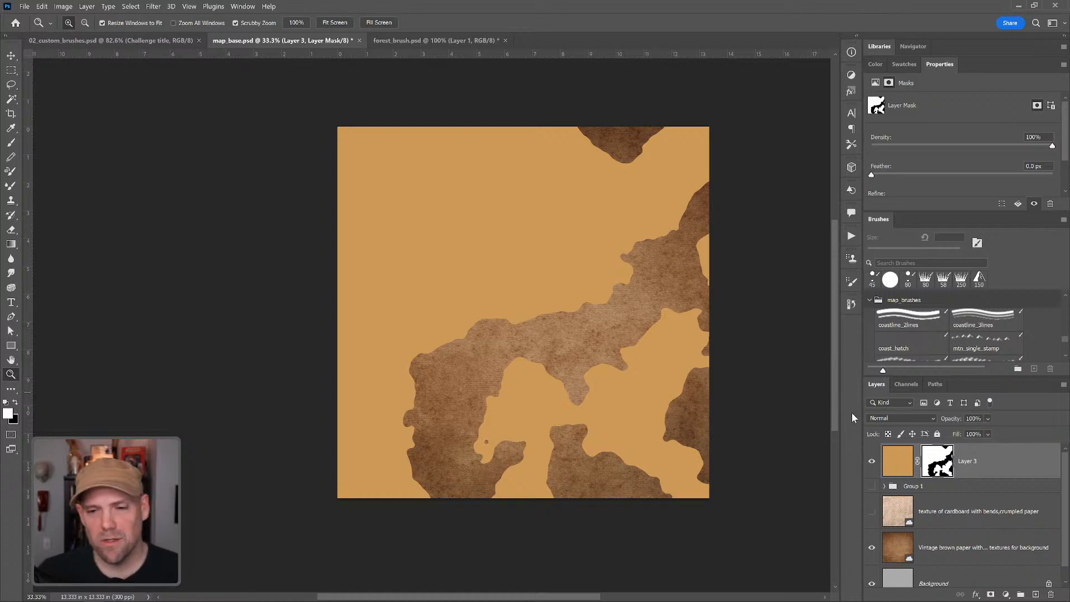
Load Layer 3's mask as a selection, invert it to select the landmasses, and convert it into a work path
left_click(936, 438, "ctrl")
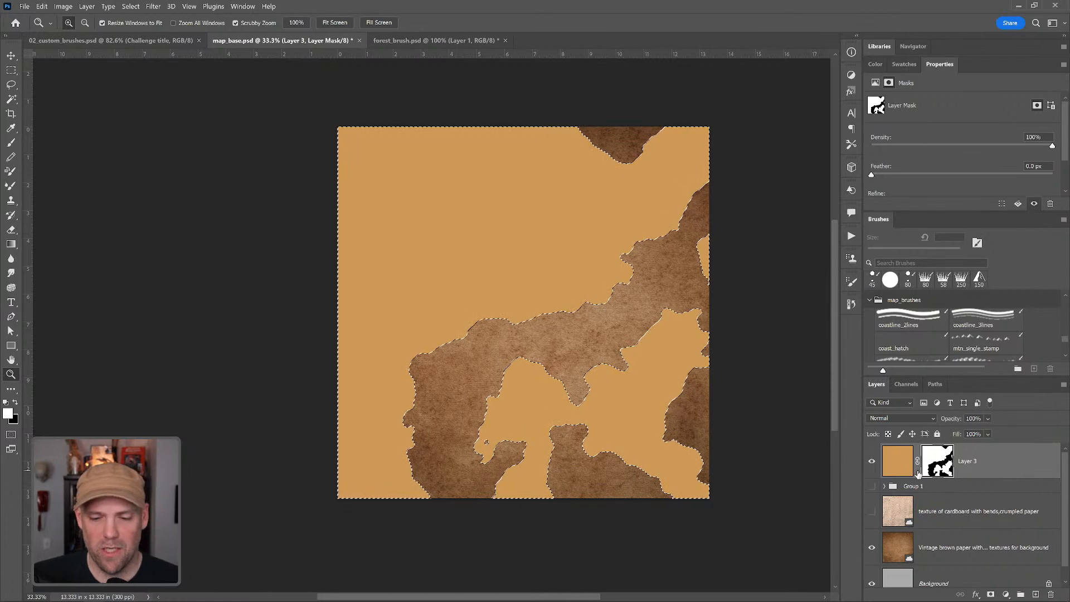
key("ctrl+shift+i")
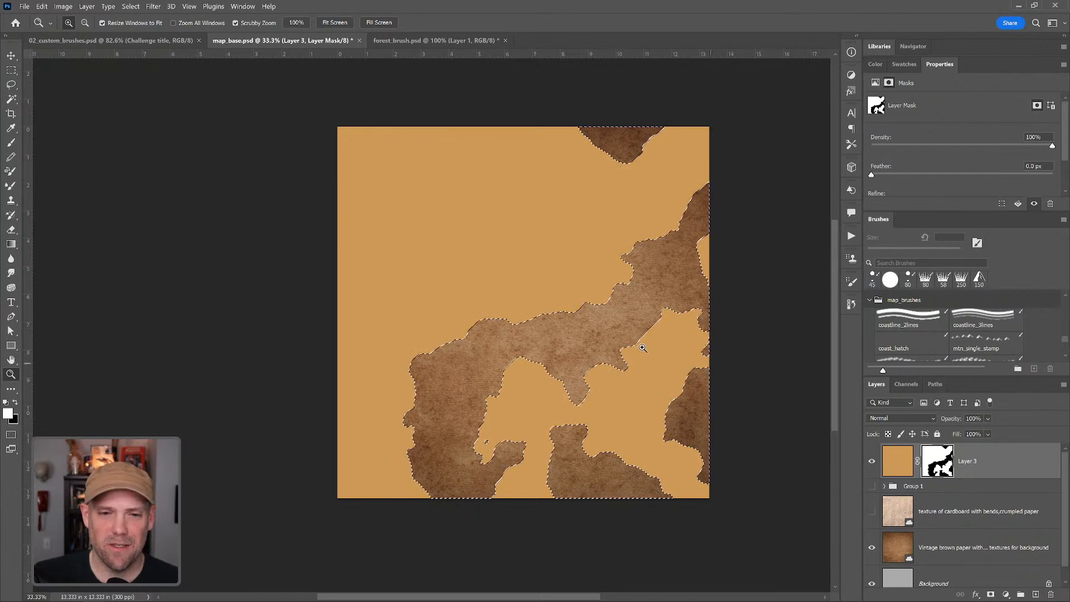
key("z")
left_click(638, 318)
left_click_drag(654, 343, 649, 313)
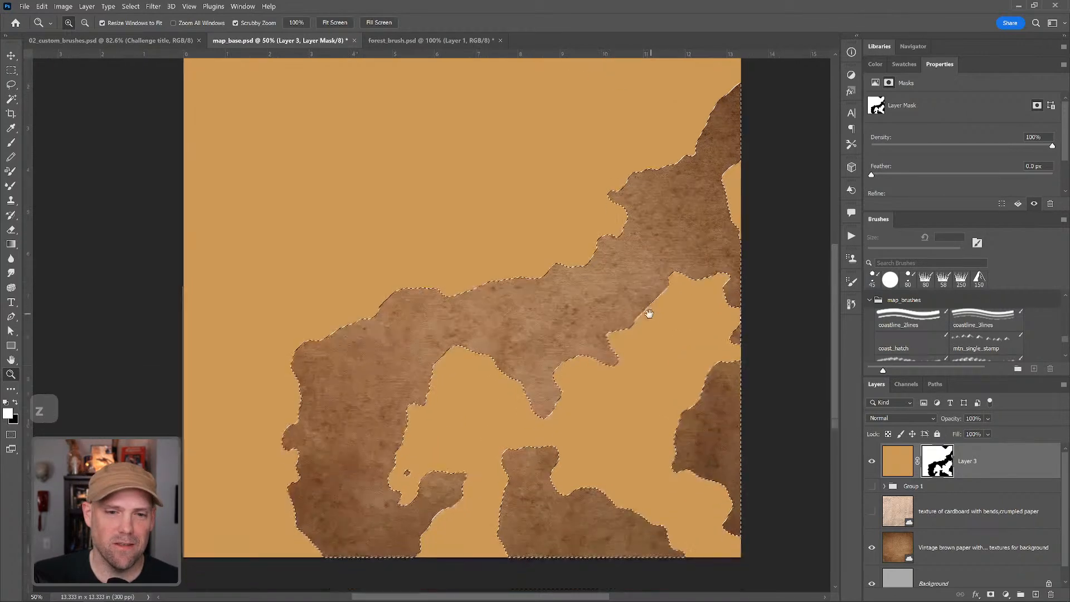
left_click(934, 384)
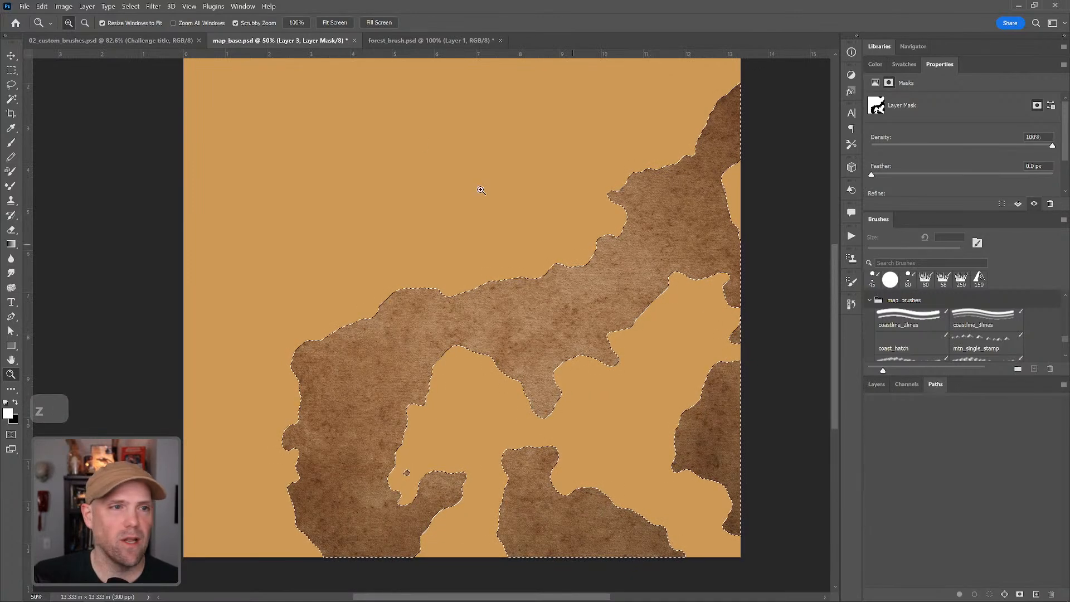
left_click(244, 8)
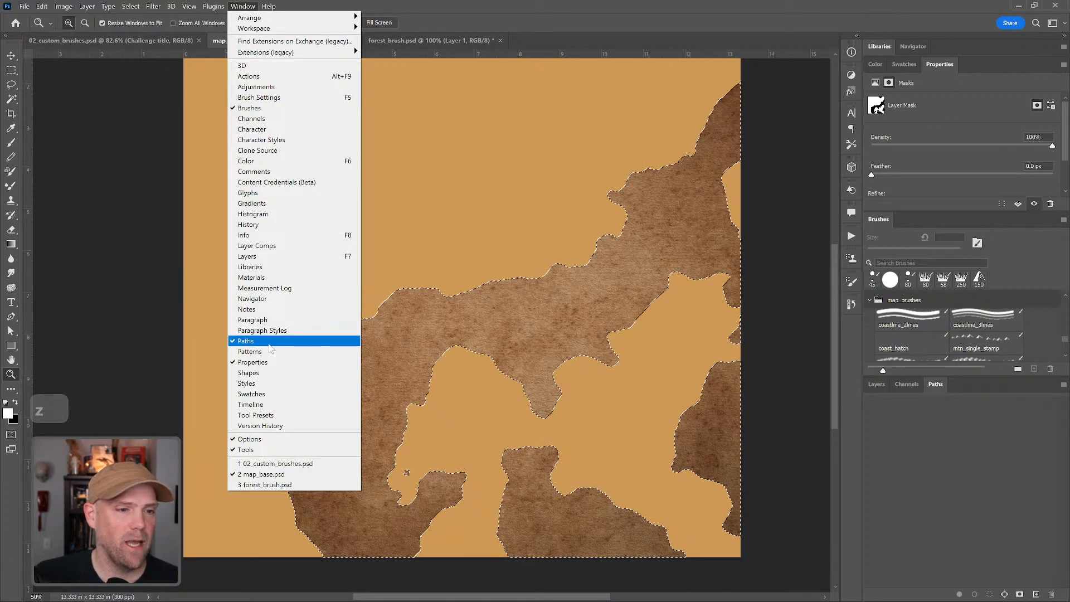
left_click(479, 8)
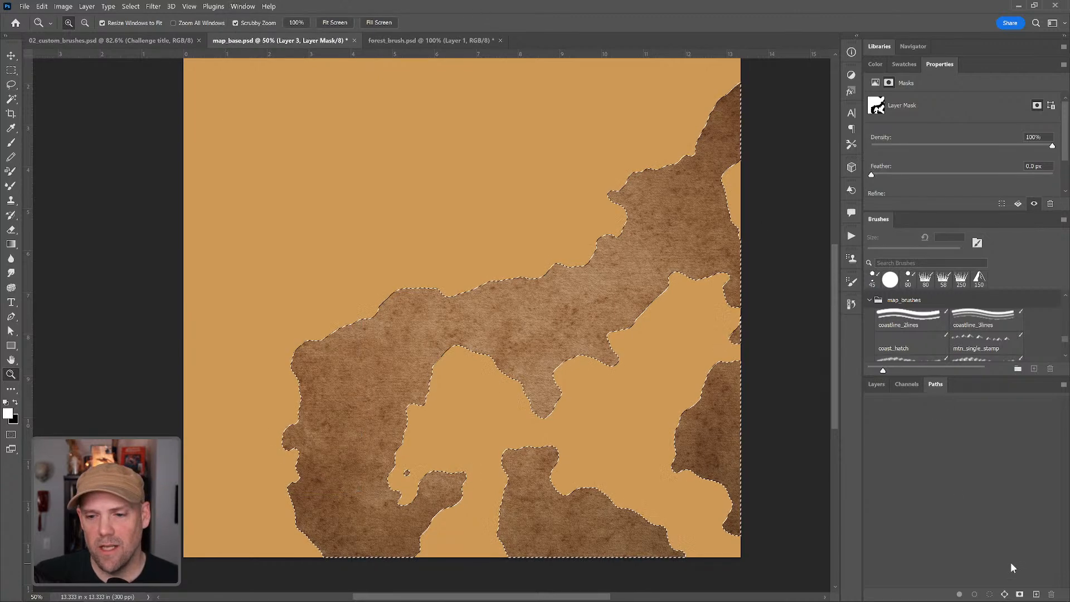
left_click(1004, 593)
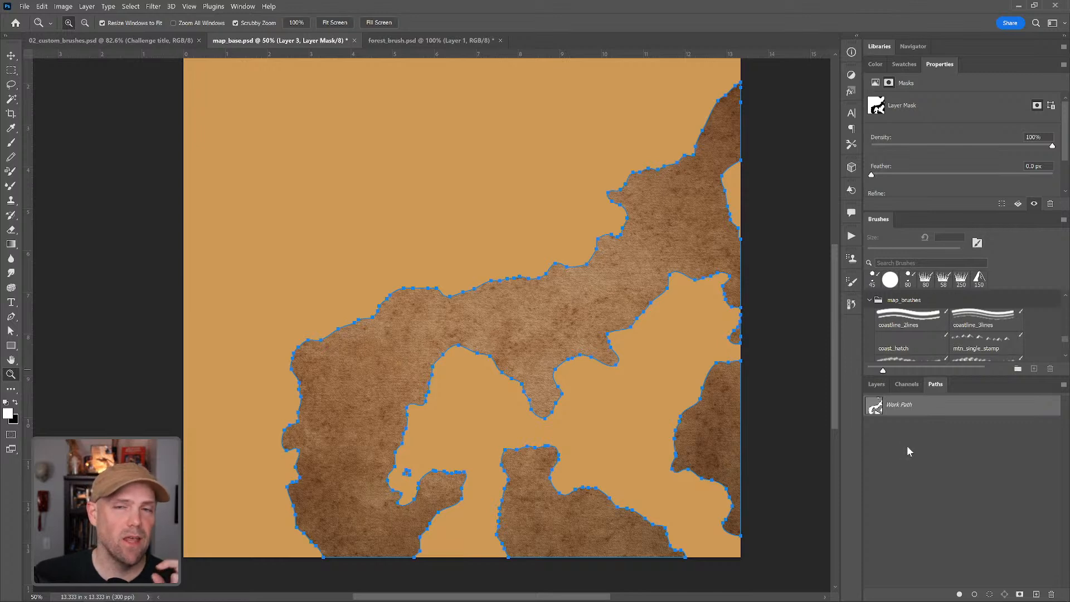
Create a new layer above Layer 3 and move the lower-right landmass path's border anchor points beyond the canvas's right edge
left_click(876, 384)
left_click(1036, 595)
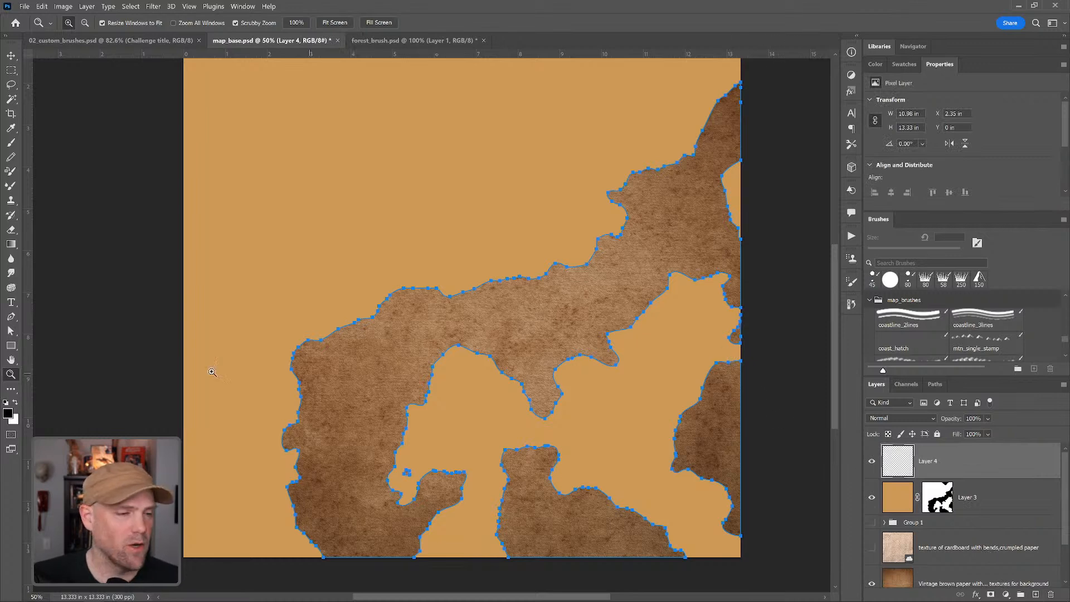
key("a")
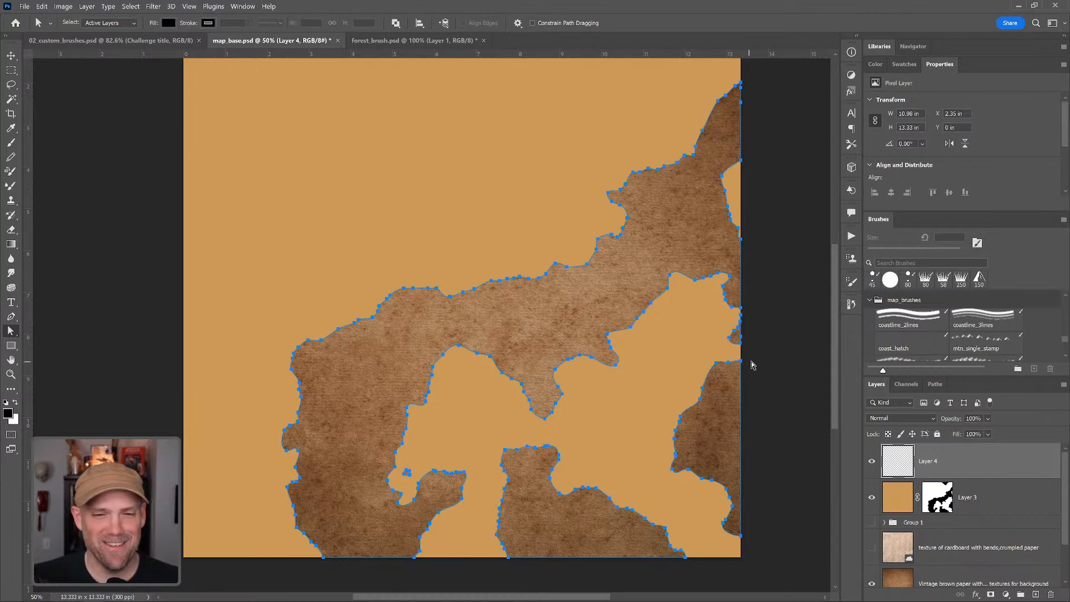
left_click(747, 361)
left_click_drag(742, 361, 751, 361)
left_click_drag(742, 538, 758, 542)
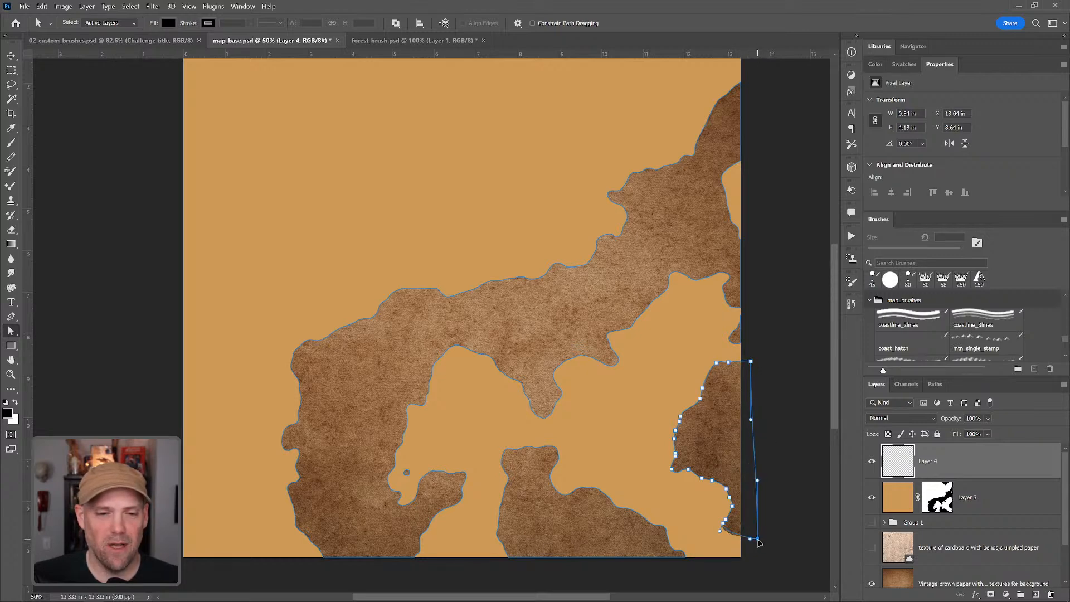
left_click_drag(606, 462, 602, 383)
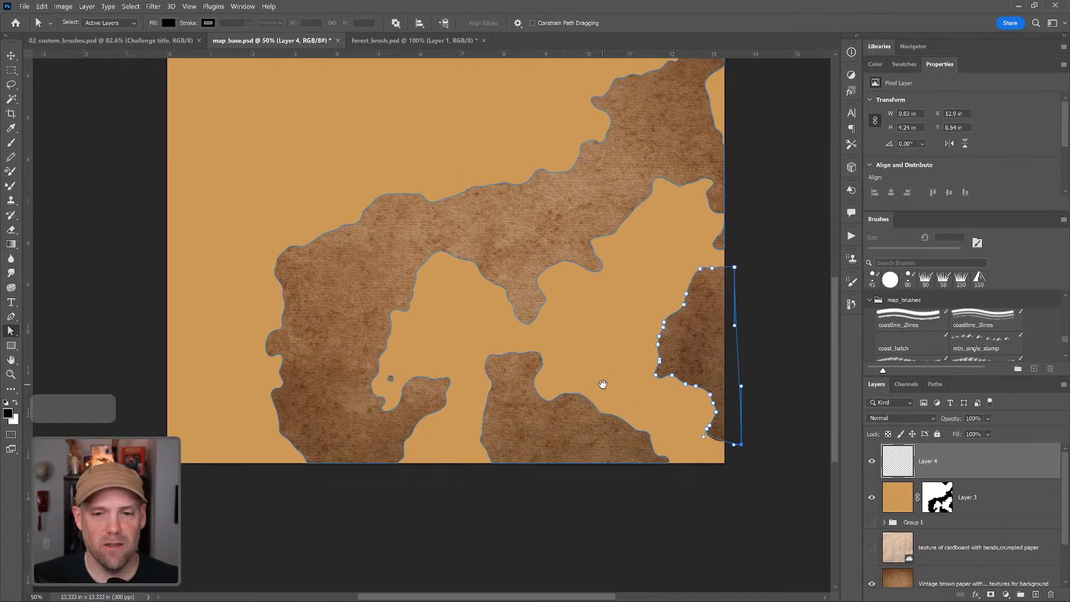
left_click_drag(737, 270, 740, 270)
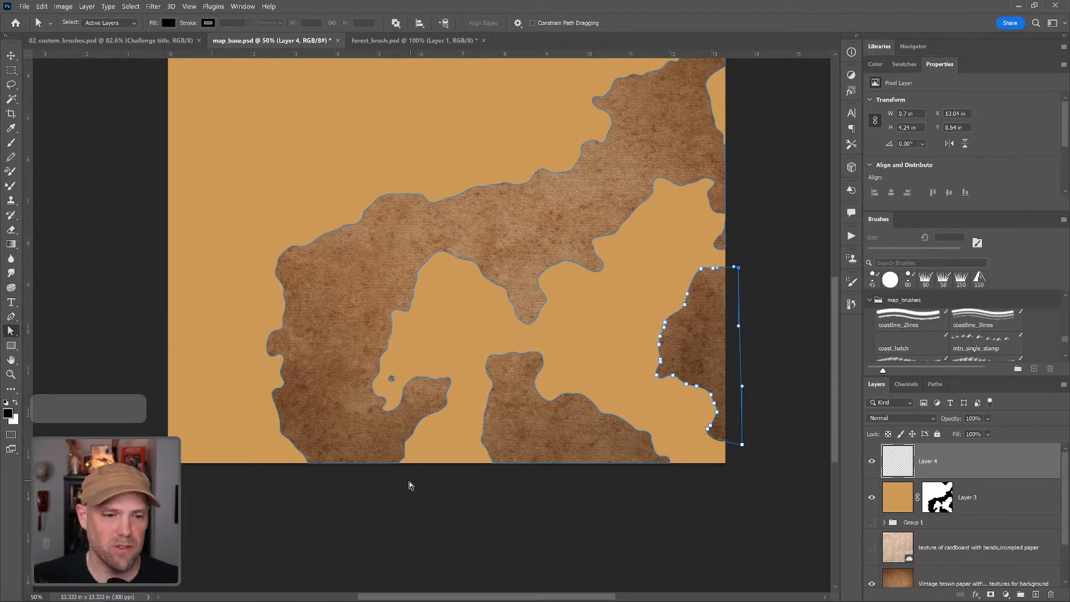
Move the main landmass path's border anchor points outside the canvas along its bottom and right edges
left_click_drag(399, 464, 397, 479)
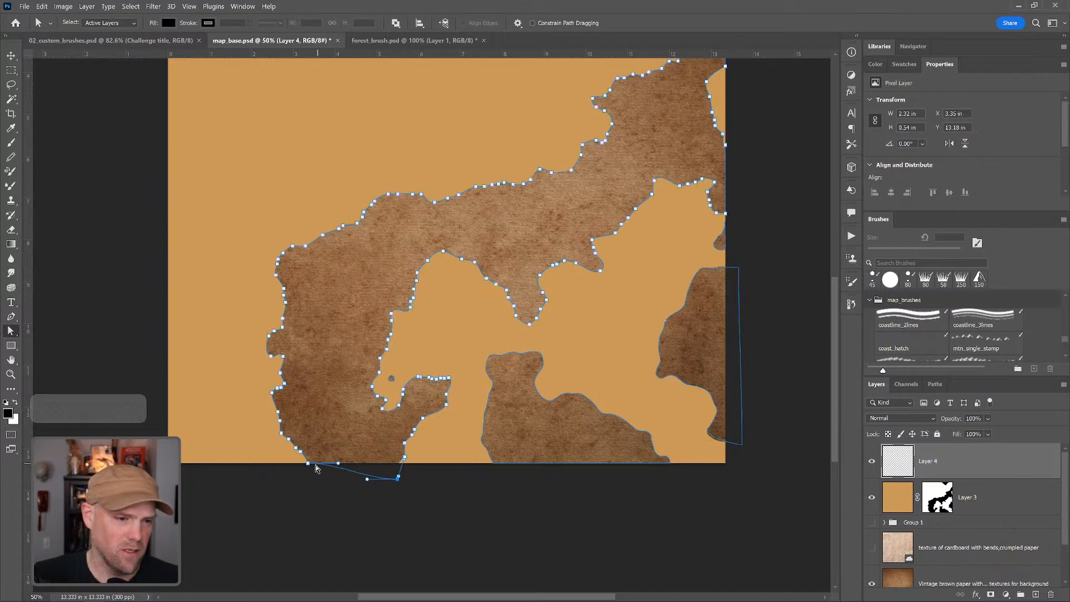
left_click_drag(308, 463, 307, 479)
left_click_drag(726, 214, 742, 213)
left_click_drag(771, 174, 744, 261)
left_click_drag(699, 231, 715, 231)
left_click_drag(714, 161, 712, 229)
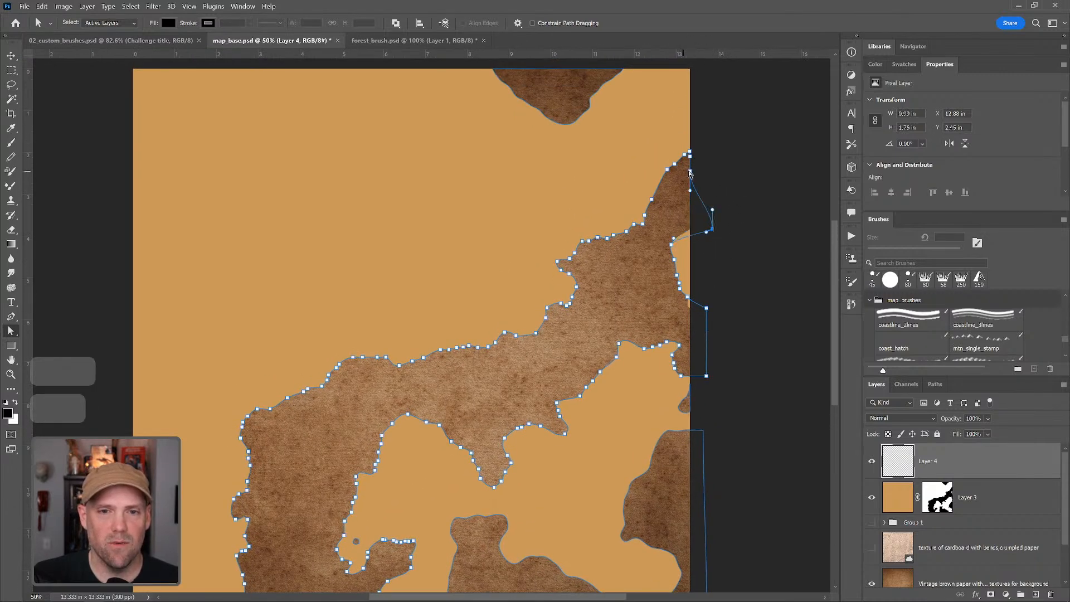
left_click_drag(690, 152, 711, 172)
left_click_drag(654, 134, 655, 175)
left_click_drag(636, 283, 639, 161)
mouse_move(624, 258)
left_mouse_down()
mouse_move(566, 296)
mouse_move(590, 287)
mouse_move(601, 297)
mouse_move(611, 272)
left_mouse_up()
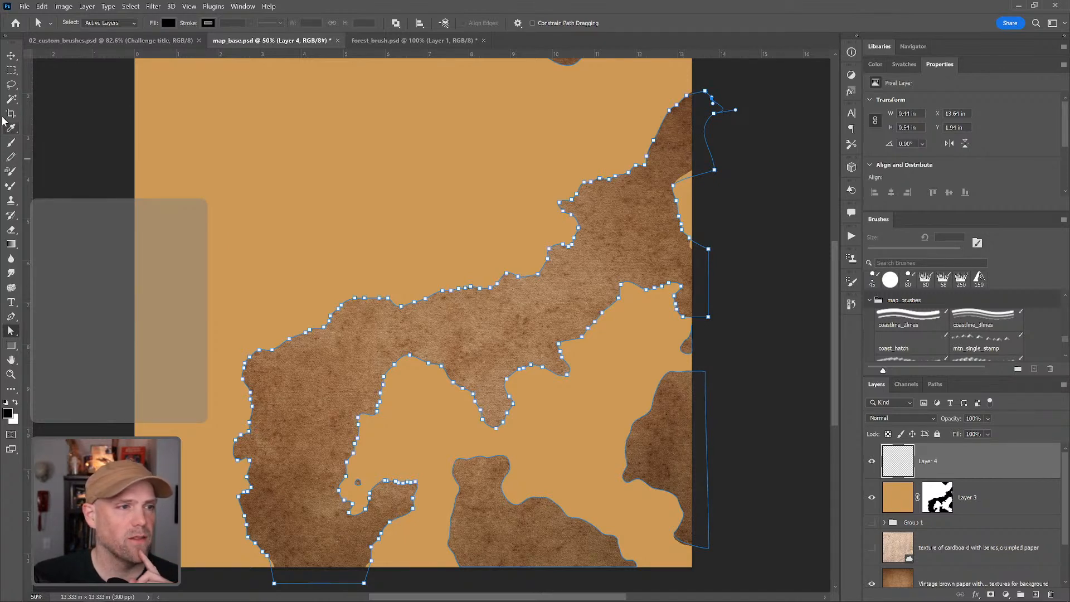
Ready the coastline_2lines brush at 45 px and add the other large landmass subpaths to the path selection
left_click(11, 144)
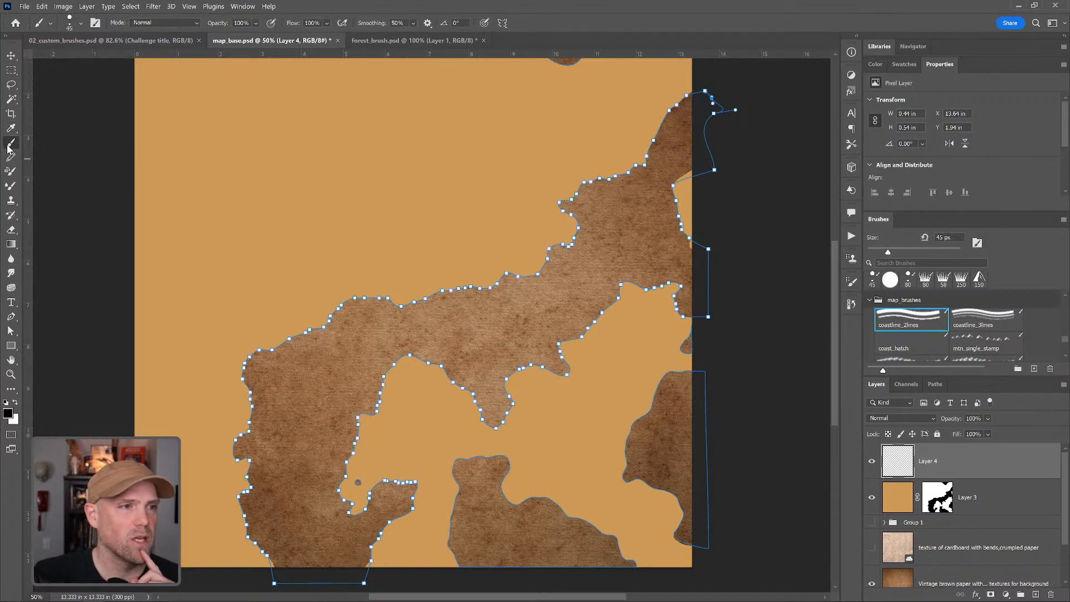
left_click(80, 23)
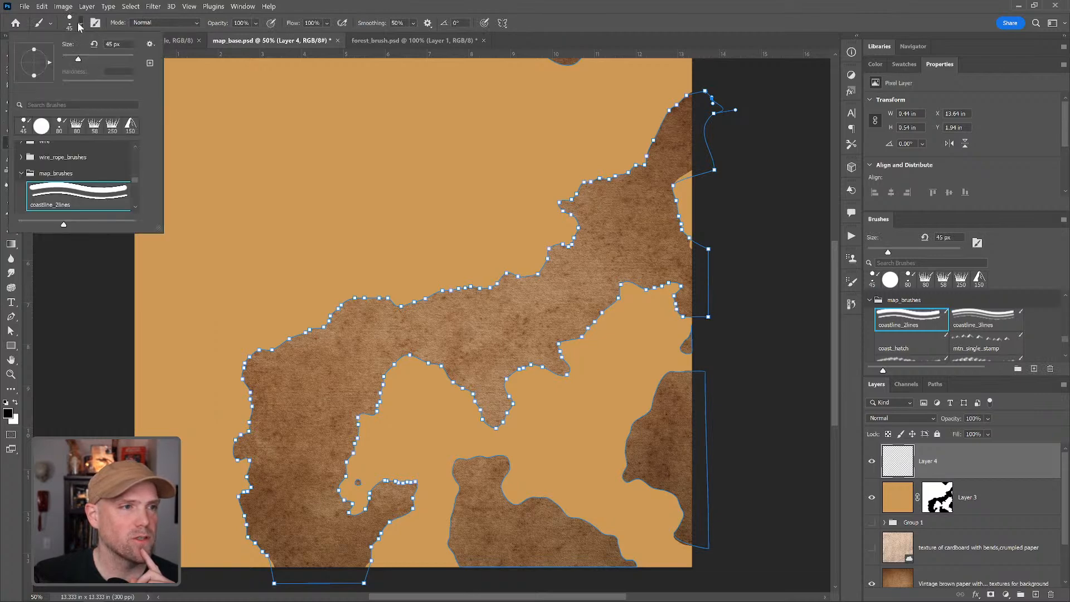
left_click(578, 9)
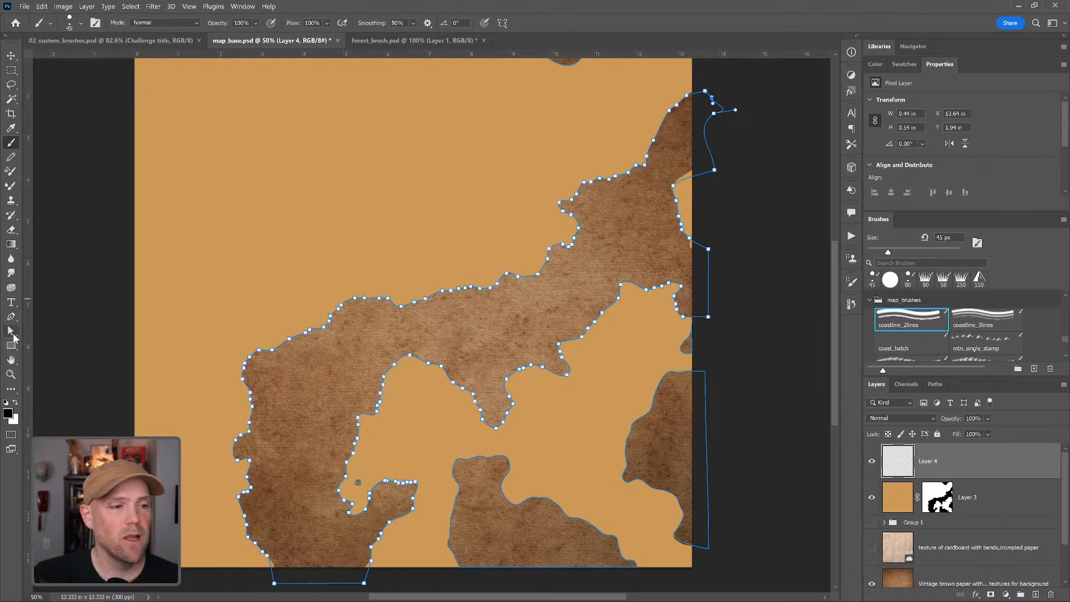
left_click(11, 332)
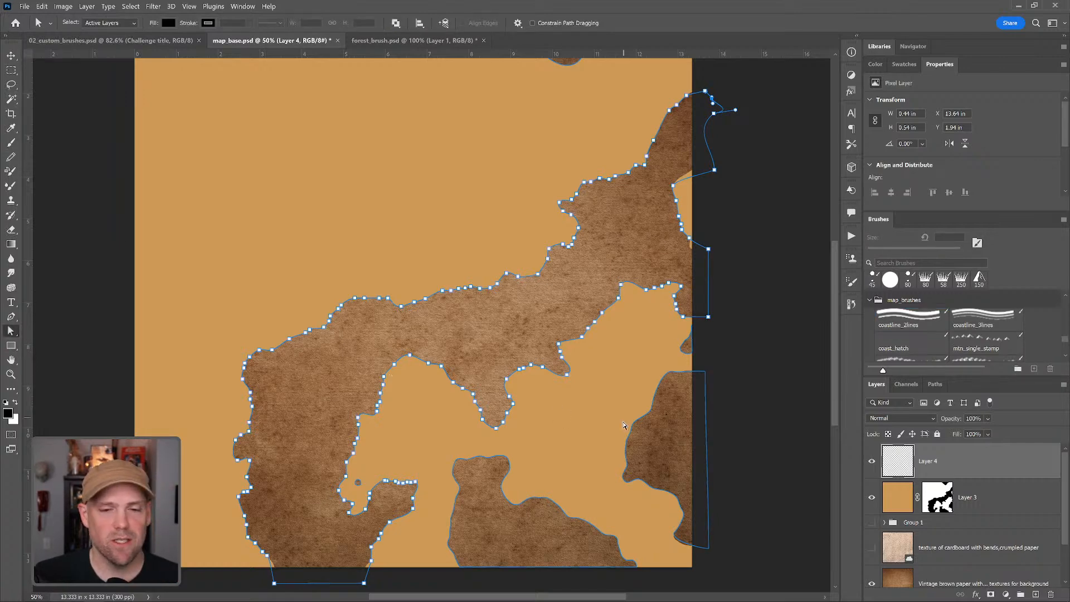
left_click(705, 390, "shift")
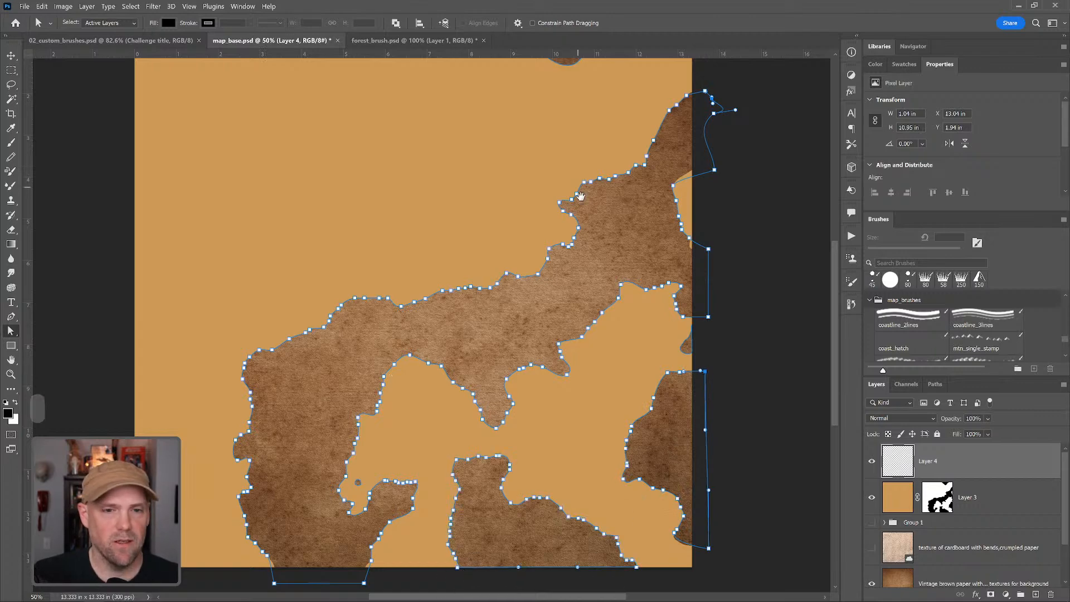
scroll(553, 268, "up", 4)
left_click(563, 165, "shift")
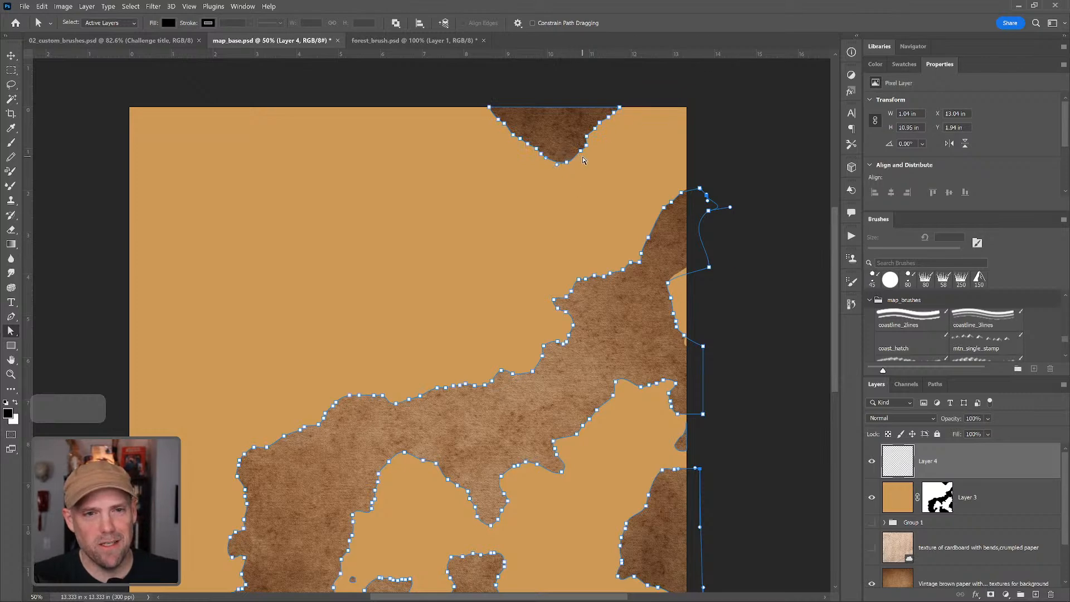
Stroke the selected subpaths on Layer 4 using the Brush without simulated pressure, and deselect the work path
right_click(558, 130)
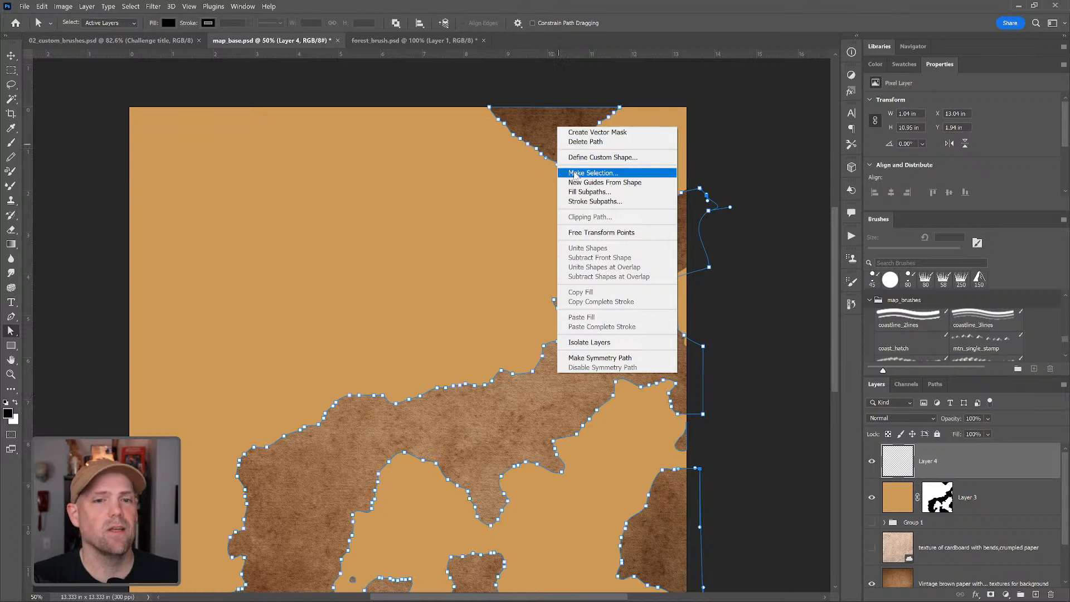
left_click(599, 204)
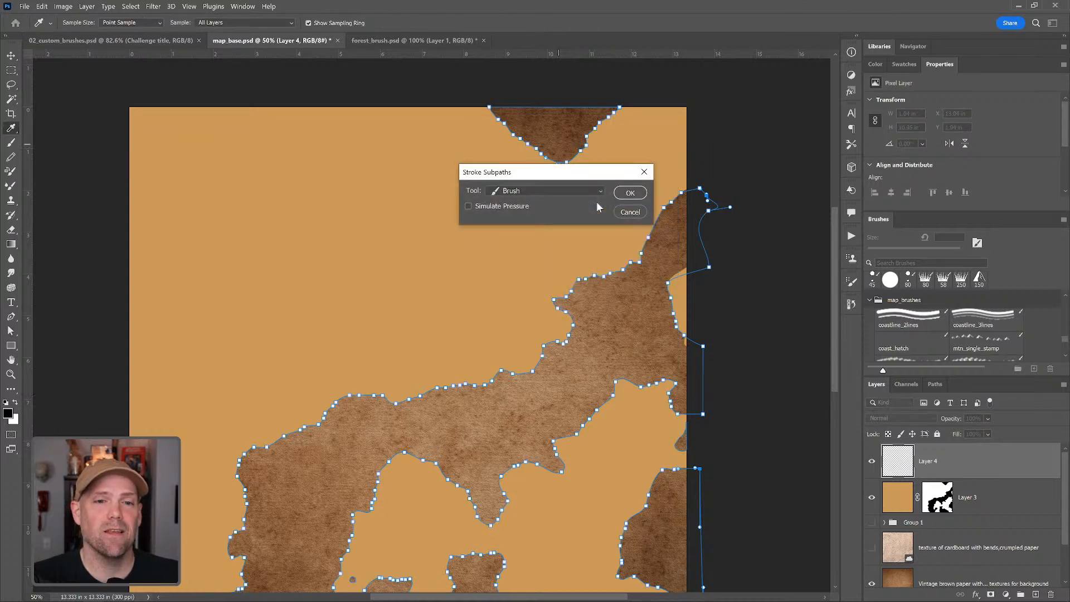
left_click(630, 193)
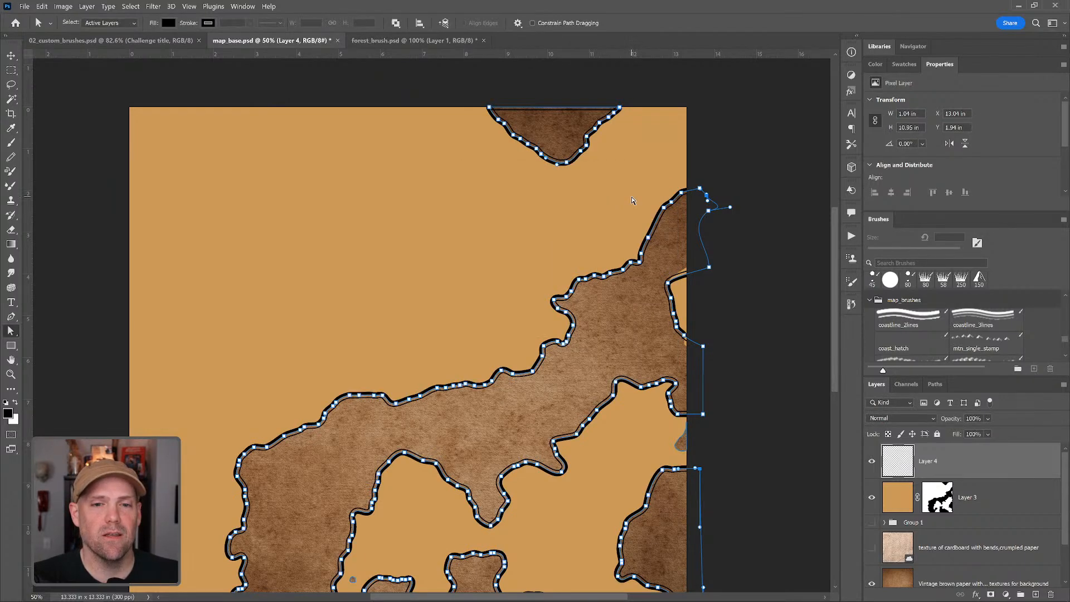
left_click(934, 385)
left_click(951, 457)
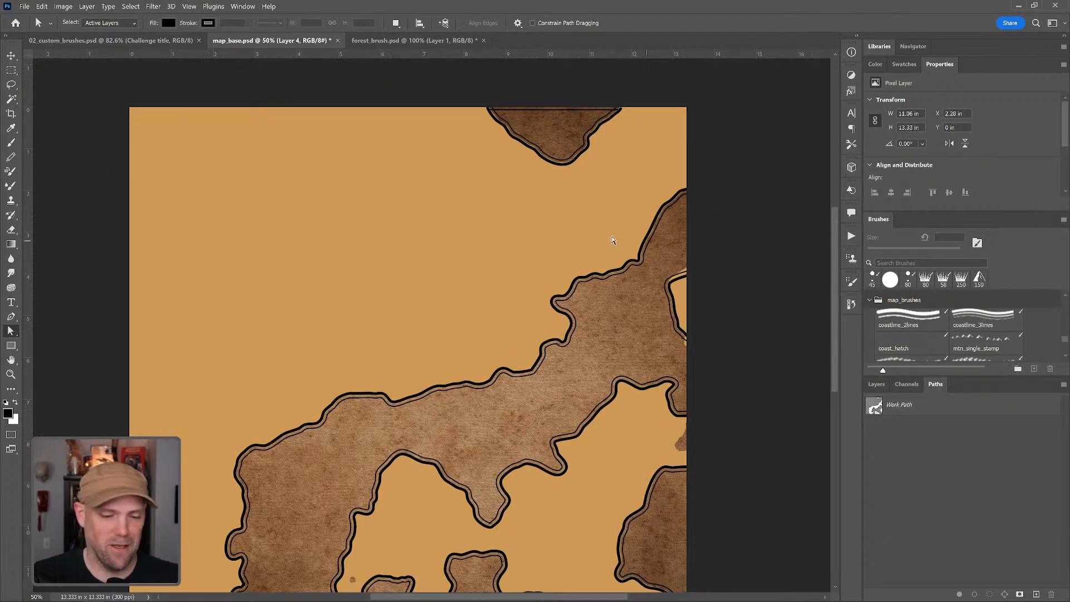
key("z")
left_click(588, 245, "alt")
left_click_drag(565, 328, 554, 289)
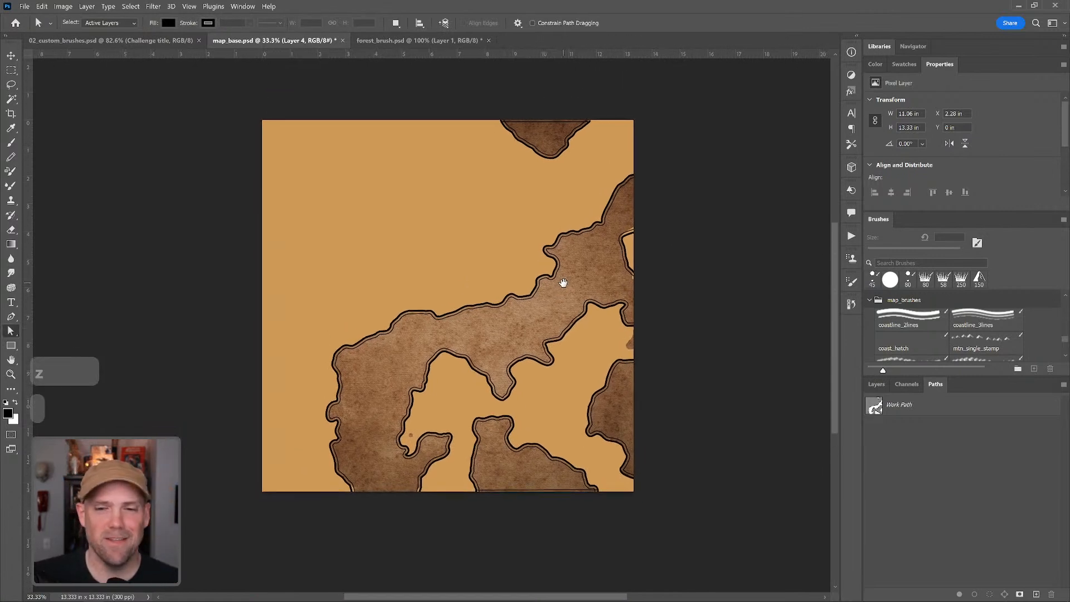
Lower the opacity of the masked tan Layer 3 to 57%
left_click(875, 385)
left_click(895, 502)
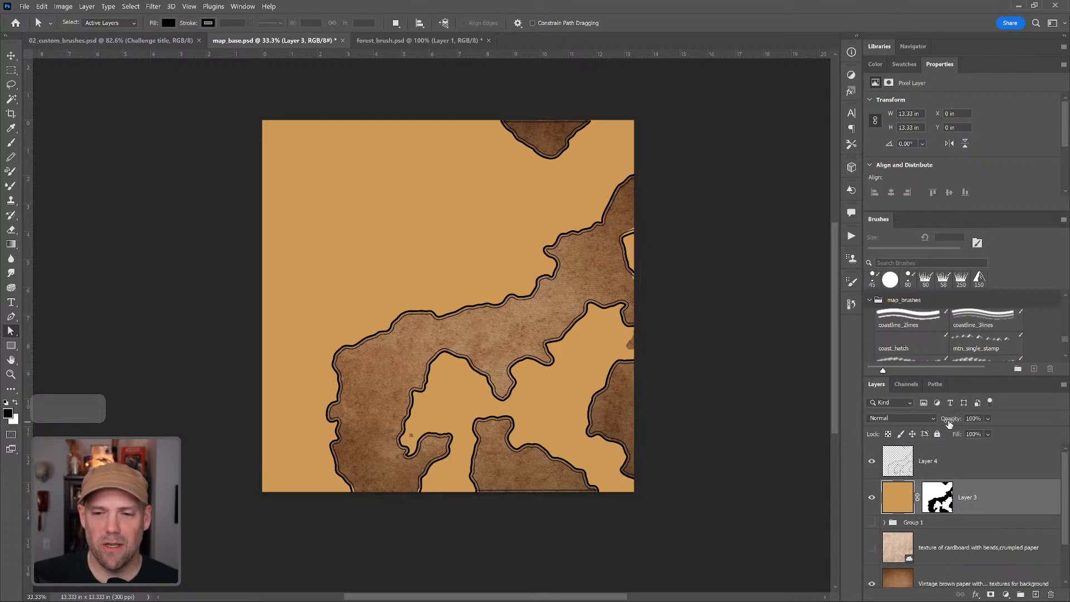
left_click_drag(951, 421, 930, 422)
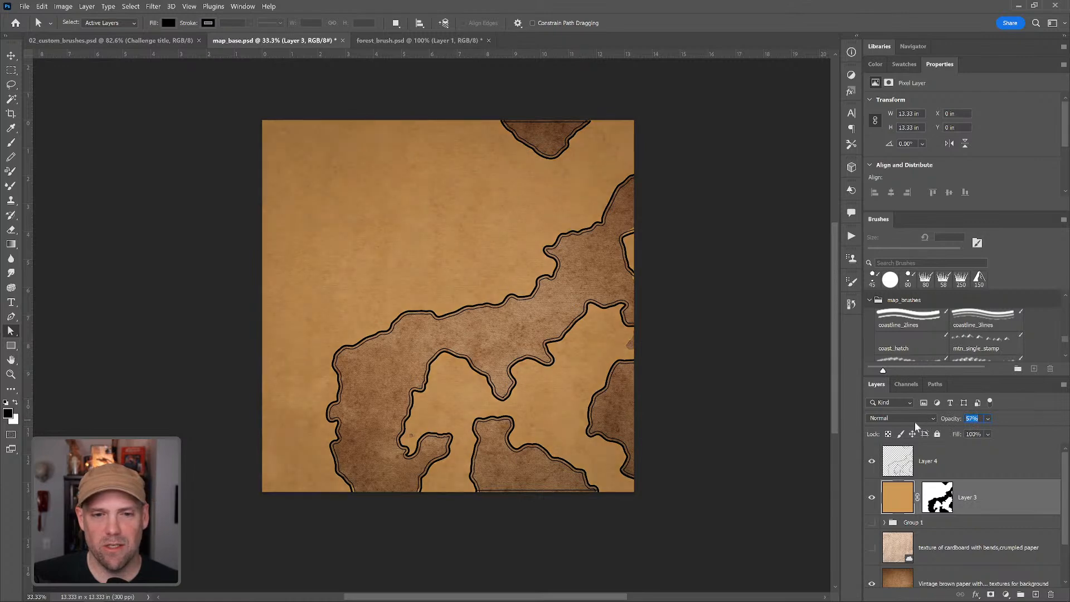
Inspect the stroked coastlines and the paper texture across the upper, lower and right parts of the map
key("z")
left_click_drag(566, 139, 555, 302)
key("z")
left_click_drag(638, 188, 612, 202)
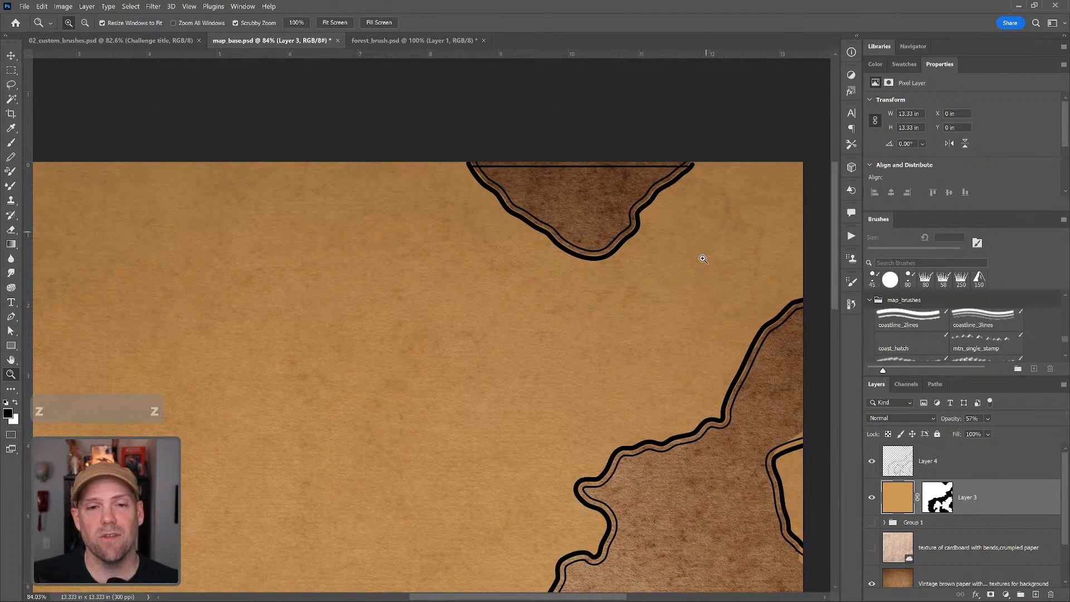
left_click_drag(647, 206, 630, 208)
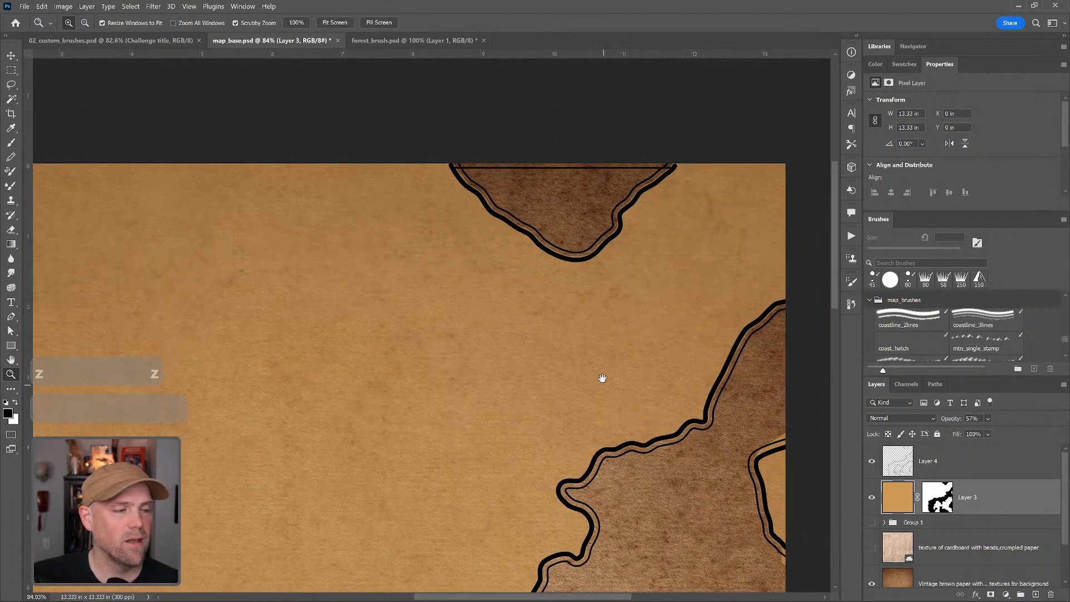
left_click_drag(605, 385, 587, 240)
left_click_drag(519, 569, 567, 193)
left_click_drag(512, 490, 545, 301)
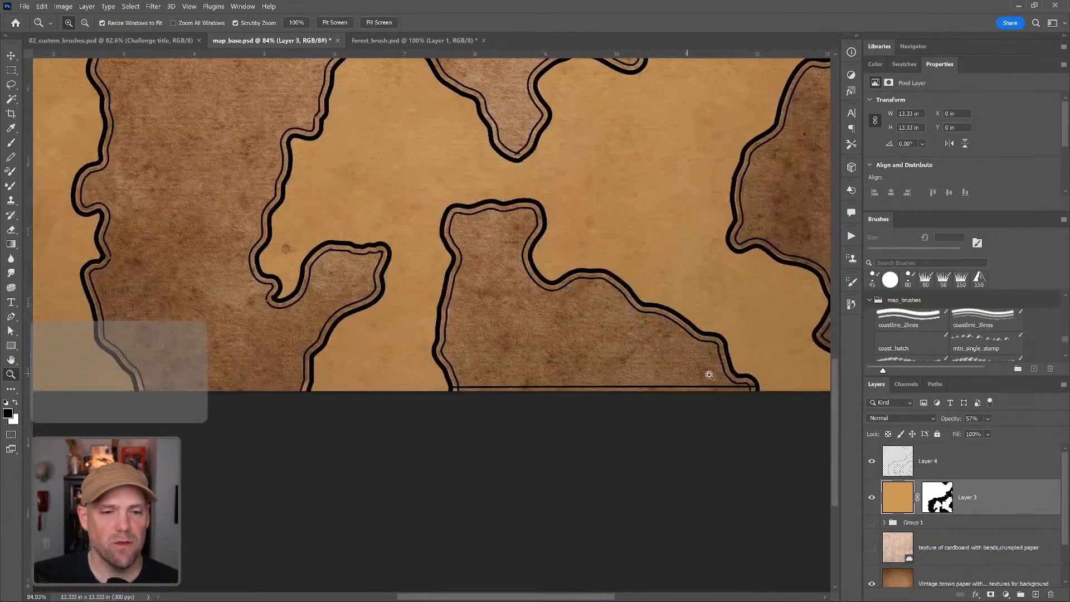
left_click(674, 312, "alt")
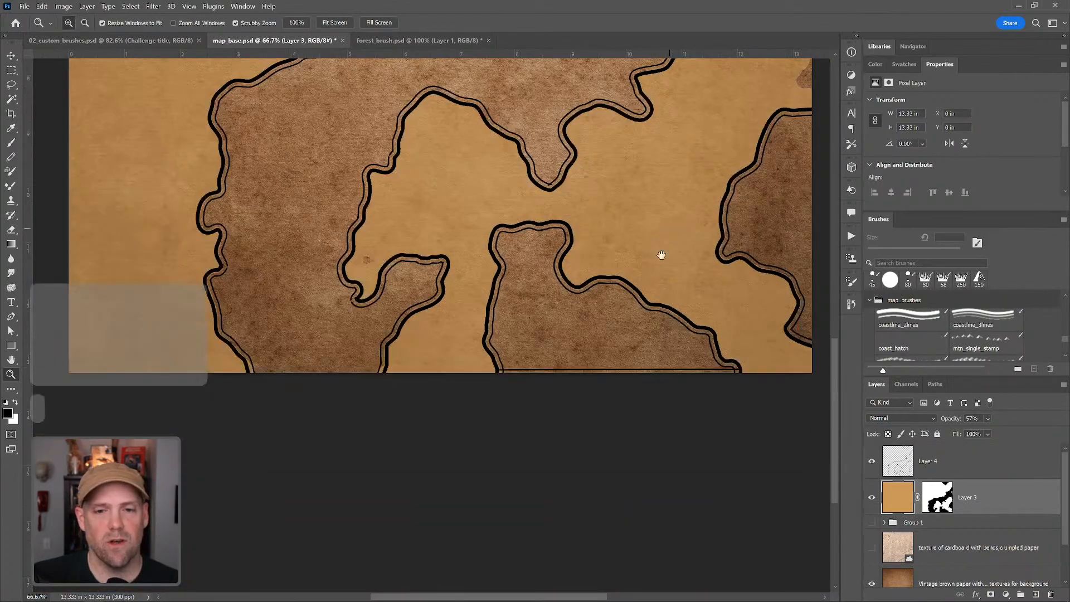
left_click(662, 287, "alt")
left_click(670, 280, "alt")
left_click_drag(663, 220, 638, 344)
left_click(634, 311)
key("z")
left_click(710, 332, "alt")
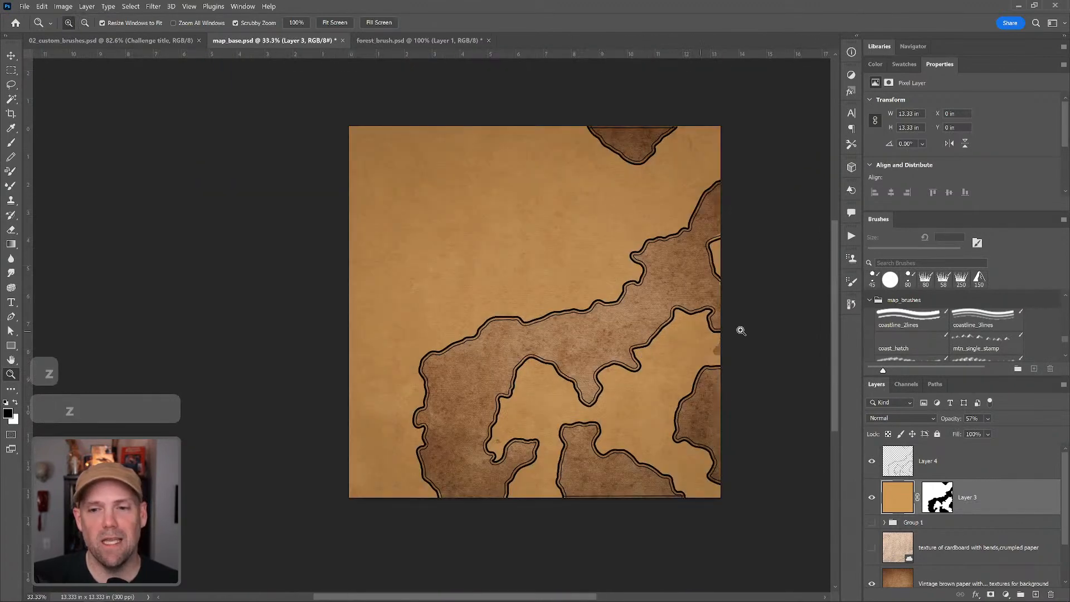
Choose the coastline_2lines brush and create a new layer above Layer 4
left_click(913, 329)
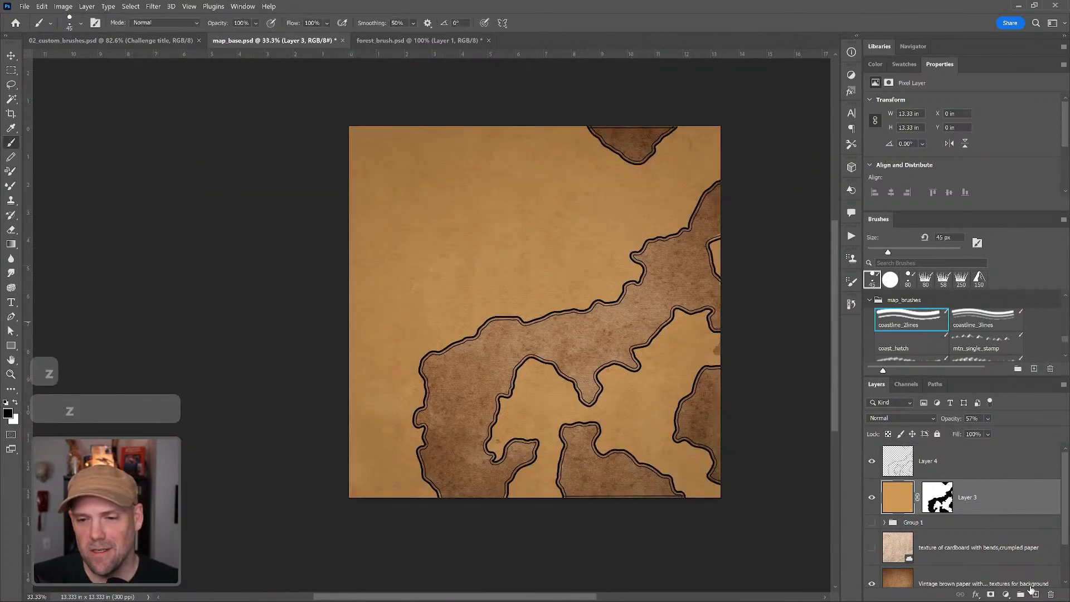
left_click(1014, 474)
left_click(1035, 594)
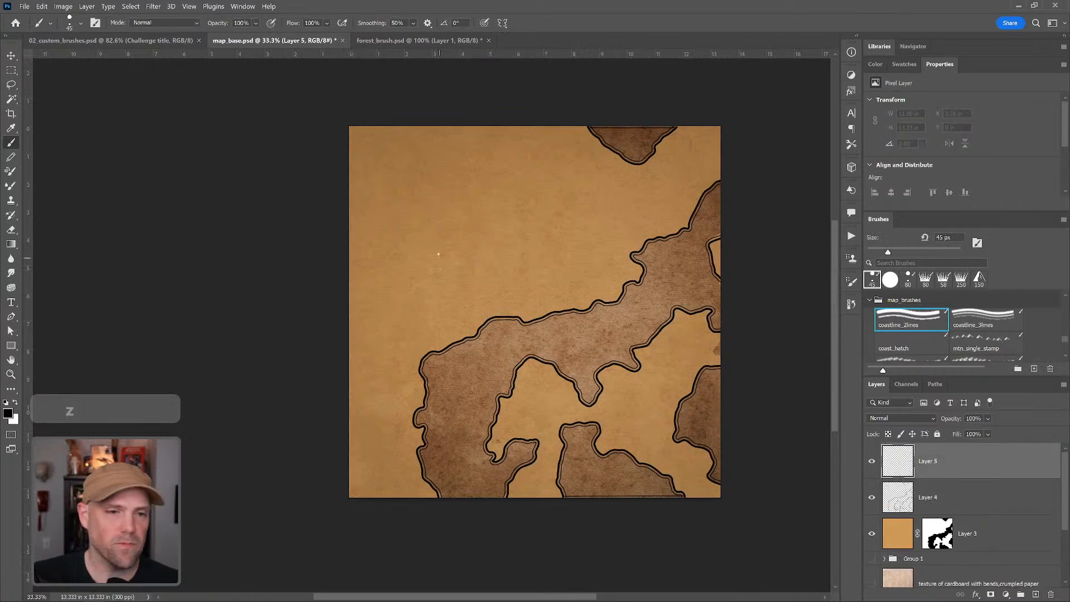
Enlarge the coastline_2lines brush to 500 px, try single stamps in the empty sea area, and undo them
key("bracketright")
key("bracketright")
key("bracketright")
key("bracketright")
key("bracketright")
key("bracketright")
key("bracketright")
key("bracketright")
key("bracketright")
key("bracketright")
key("bracketright")
key("bracketright")
key("bracketright")
key("bracketright")
key("bracketright")
key("bracketleft")
left_click(423, 248)
left_click(404, 221)
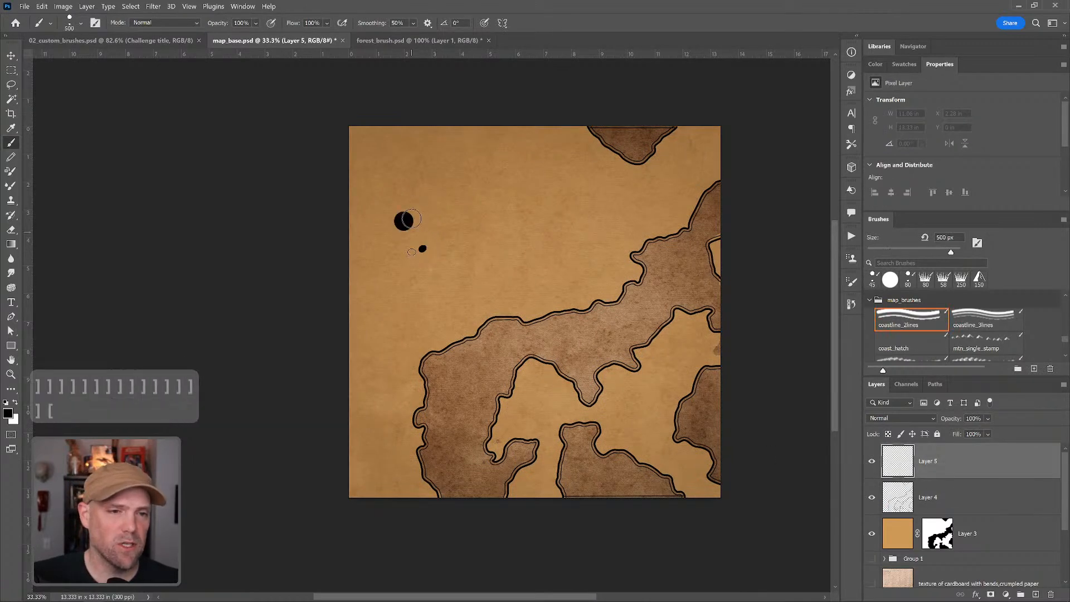
key("ctrl+z")
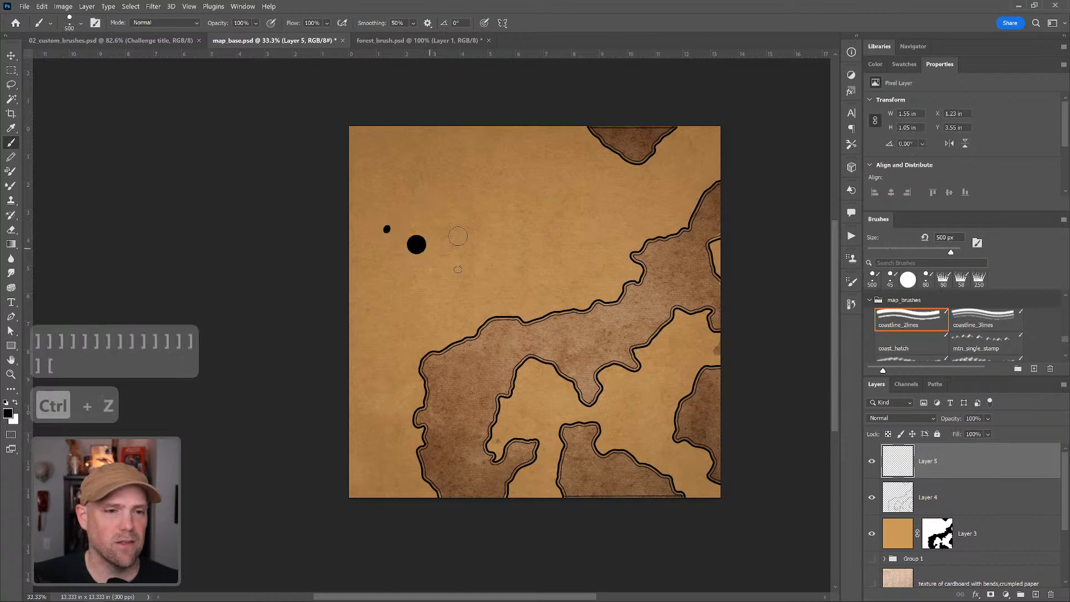
key("ctrl+z")
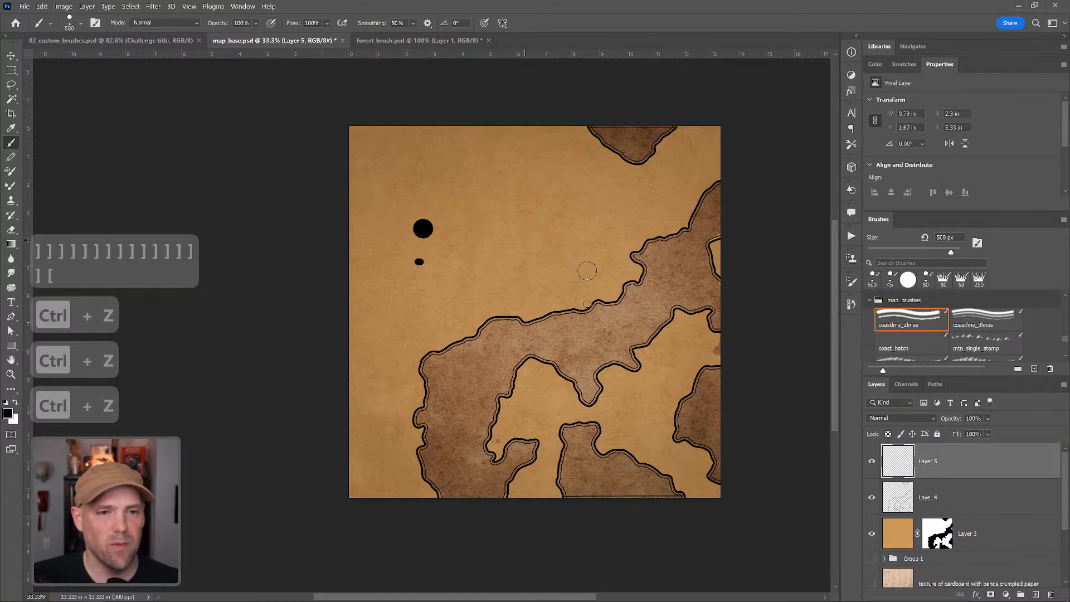
key("ctrl+z")
With the Hard Round brush, stamp a large dot on Layer 5 in the upper-left sea and a smaller 80 px dot below it
left_click_drag(1064, 333, 1063, 299)
left_click(985, 320)
key("bracketleft")
key("bracketleft")
key("bracketleft")
key("bracketleft")
key("bracketleft")
left_click(417, 215)
key("bracketleft")
key("bracketleft")
key("bracketleft")
key("bracketleft")
key("bracketleft")
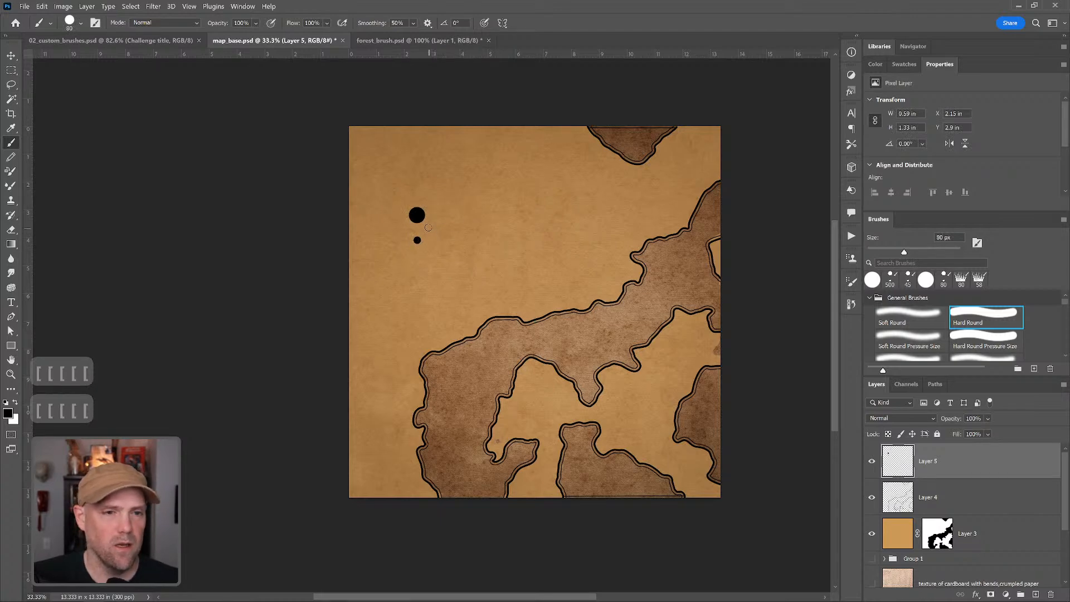
Load the two dots on Layer 5 as a selection and deselect them
key("z")
left_click(436, 230)
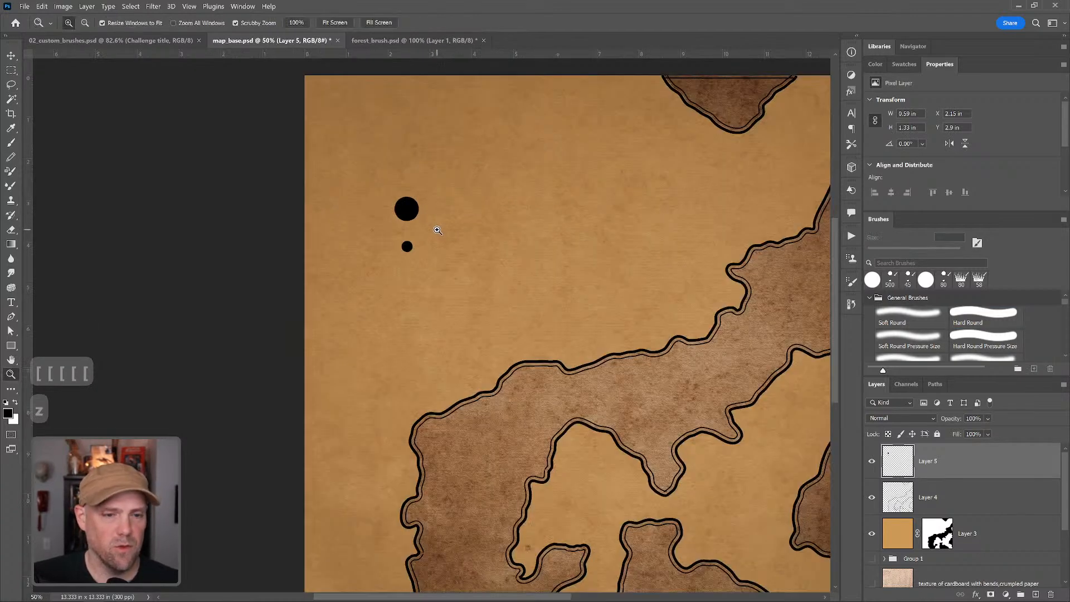
key("b")
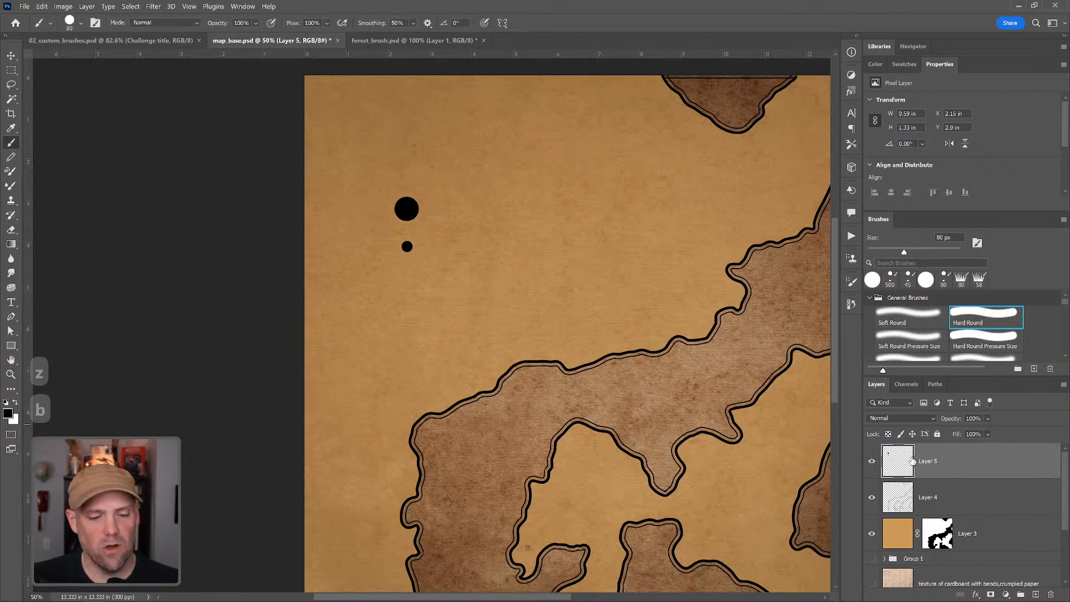
left_click(898, 468, "ctrl")
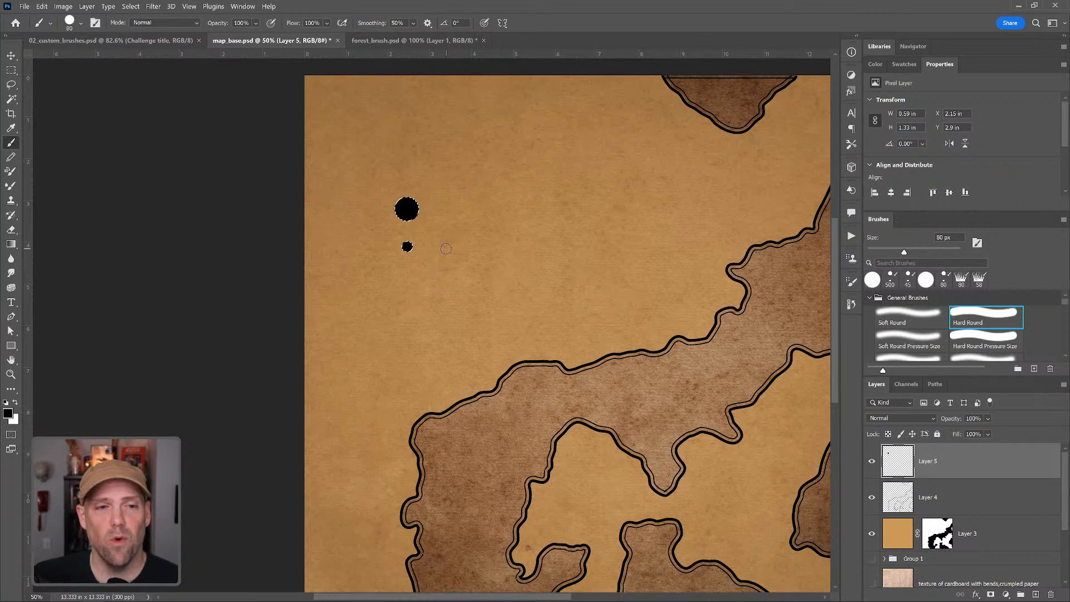
key("l")
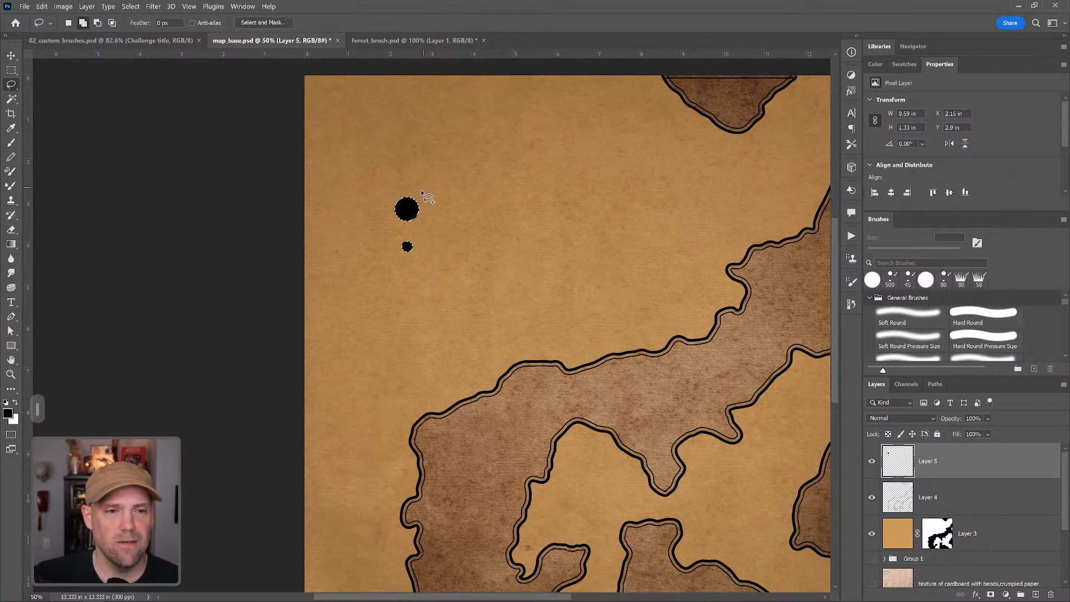
key("ctrl+d")
Paint a short wavy stroke beside the two dots, and isolate only the dots as a tight selection by lassoing and nudging them
key("b")
mouse_move(531, 191)
left_mouse_down()
mouse_move(583, 268)
mouse_move(627, 233)
left_mouse_up()
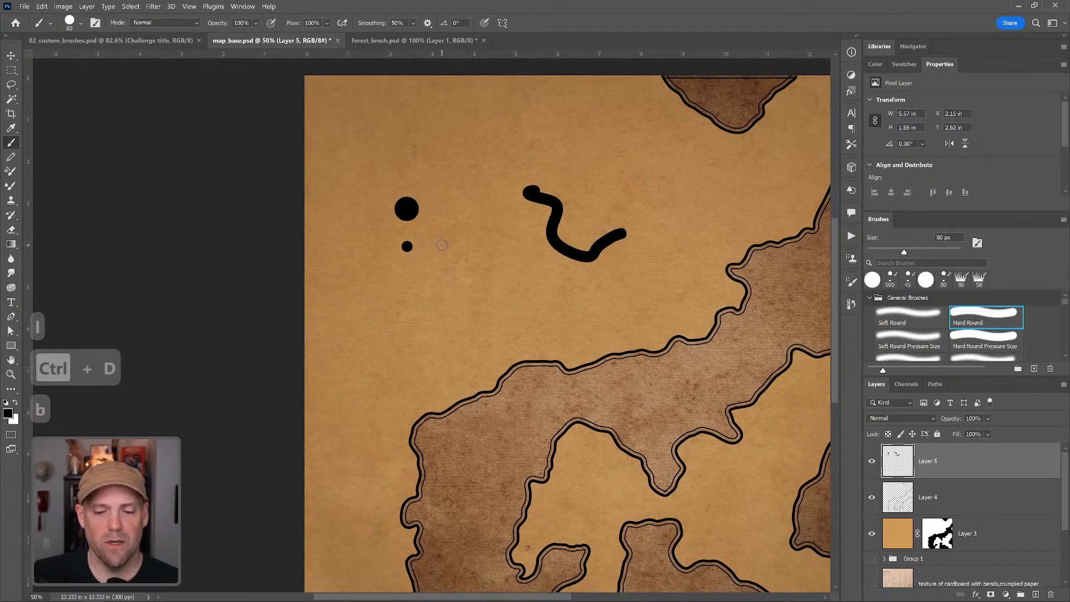
key("l")
mouse_move(415, 189)
left_mouse_down()
mouse_move(369, 189)
mouse_move(409, 177)
left_mouse_up()
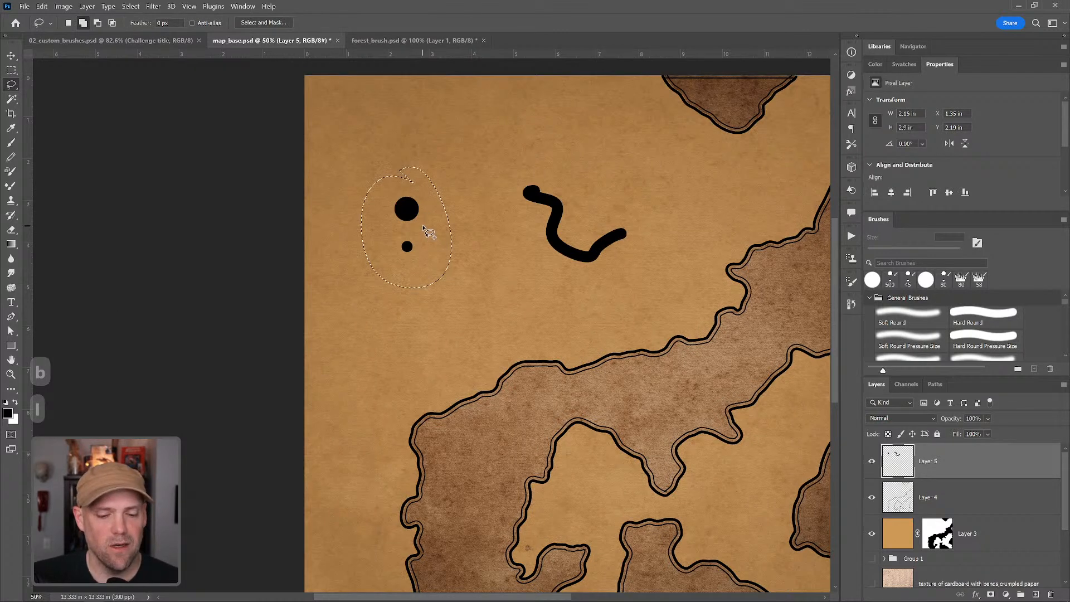
key("v")
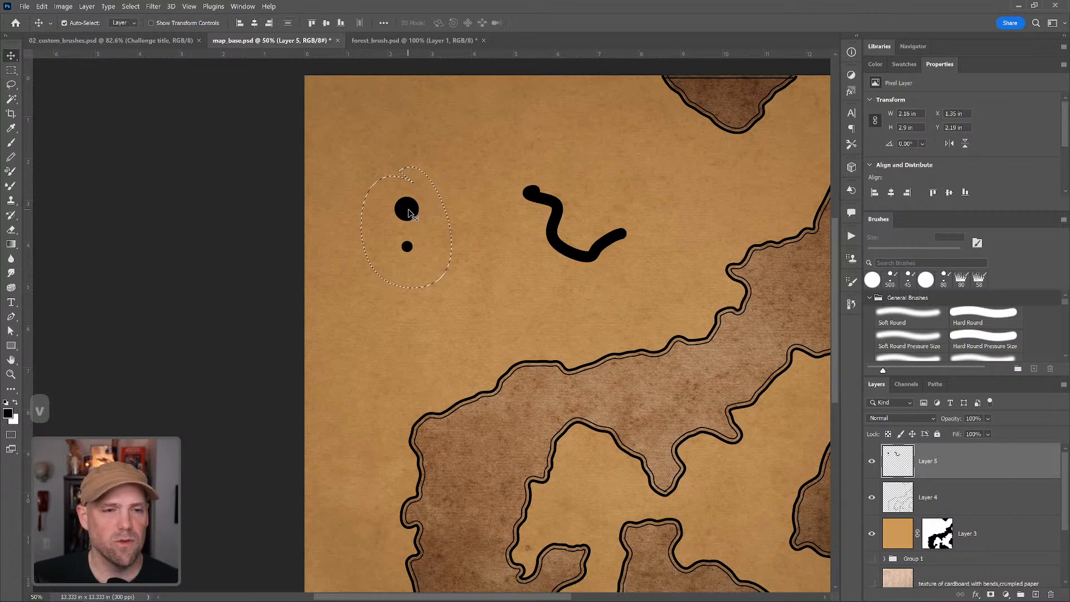
left_click_drag(408, 211, 414, 211)
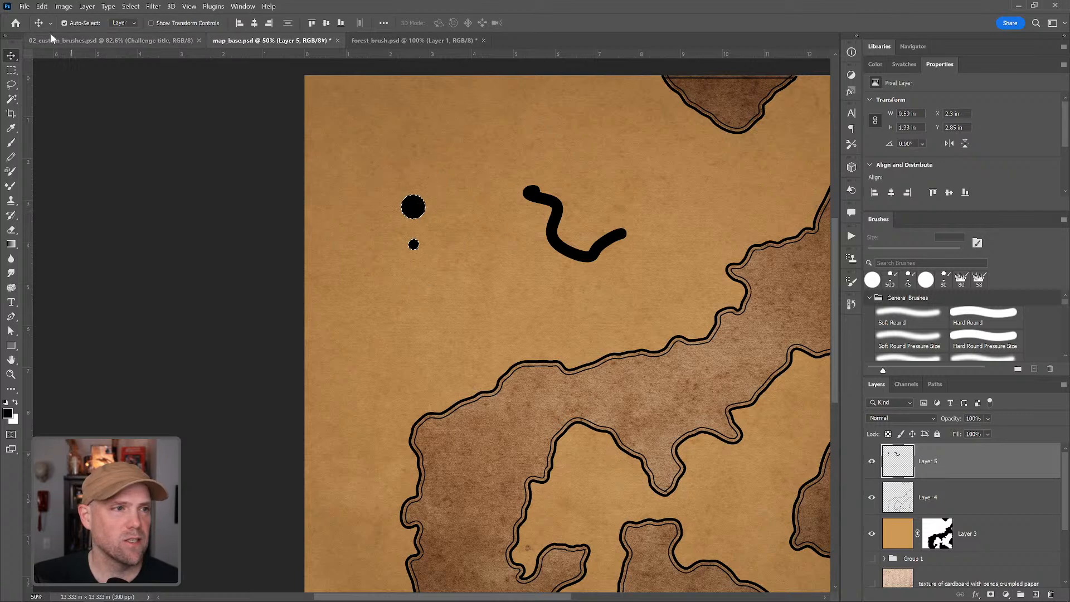
Define the selected dots as a brush preset named coastline
left_click(41, 6)
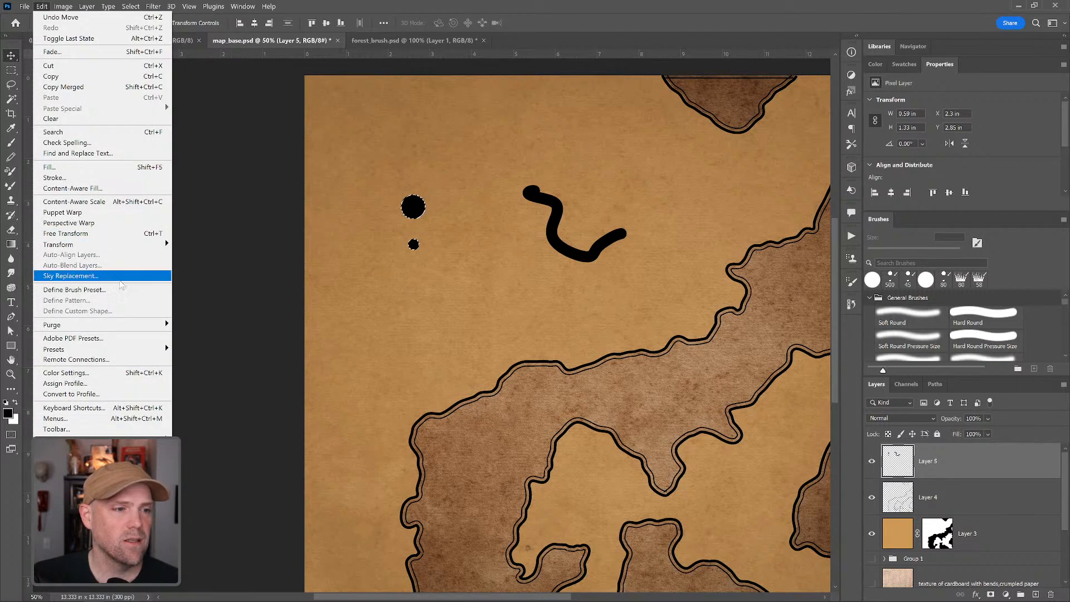
left_click(123, 290)
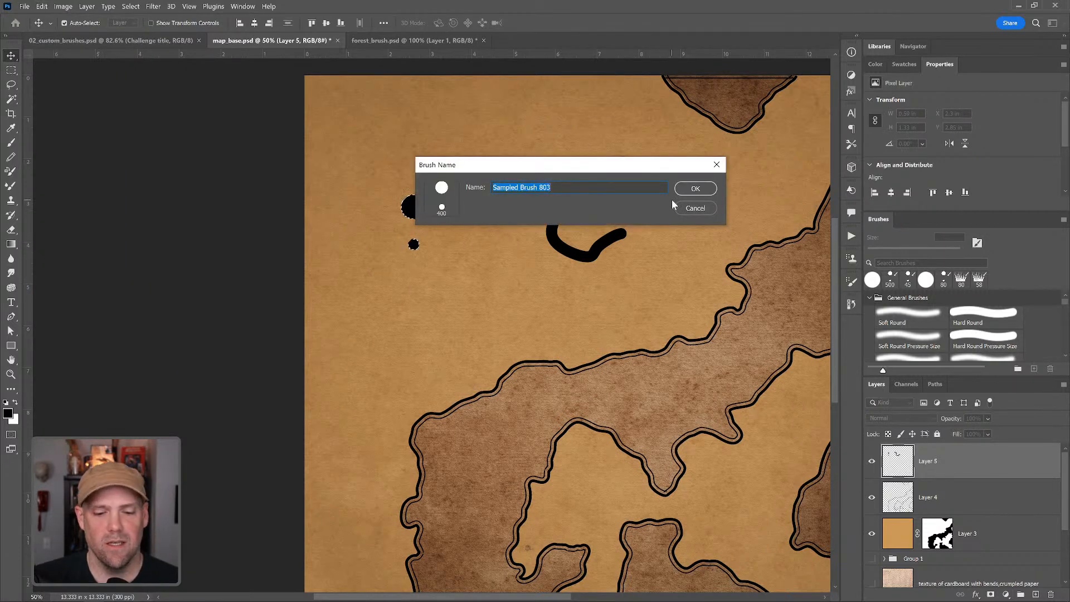
type("coast")
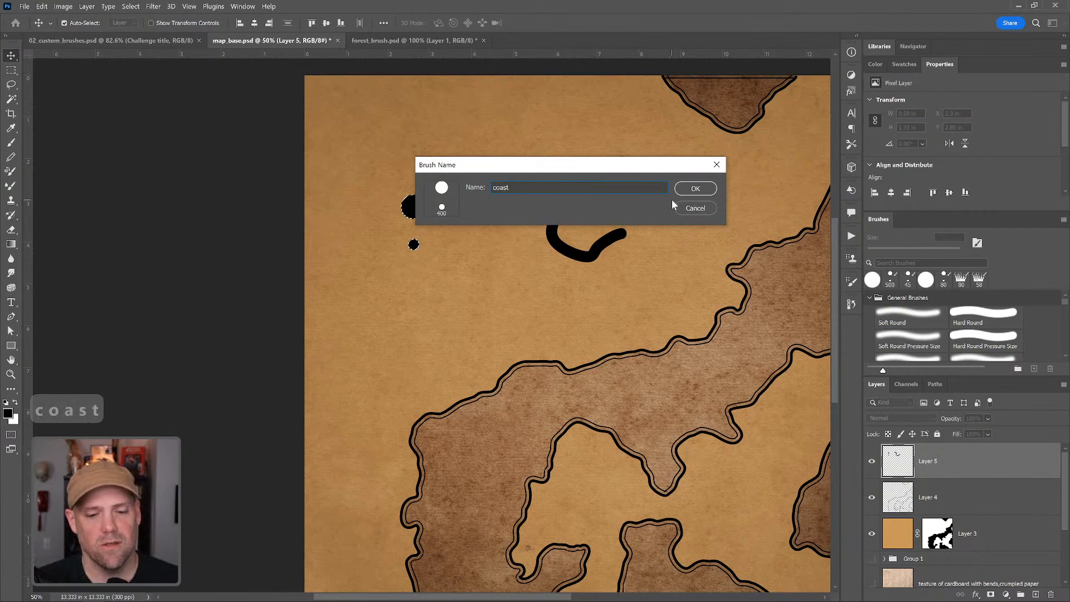
type("line")
left_click(701, 187)
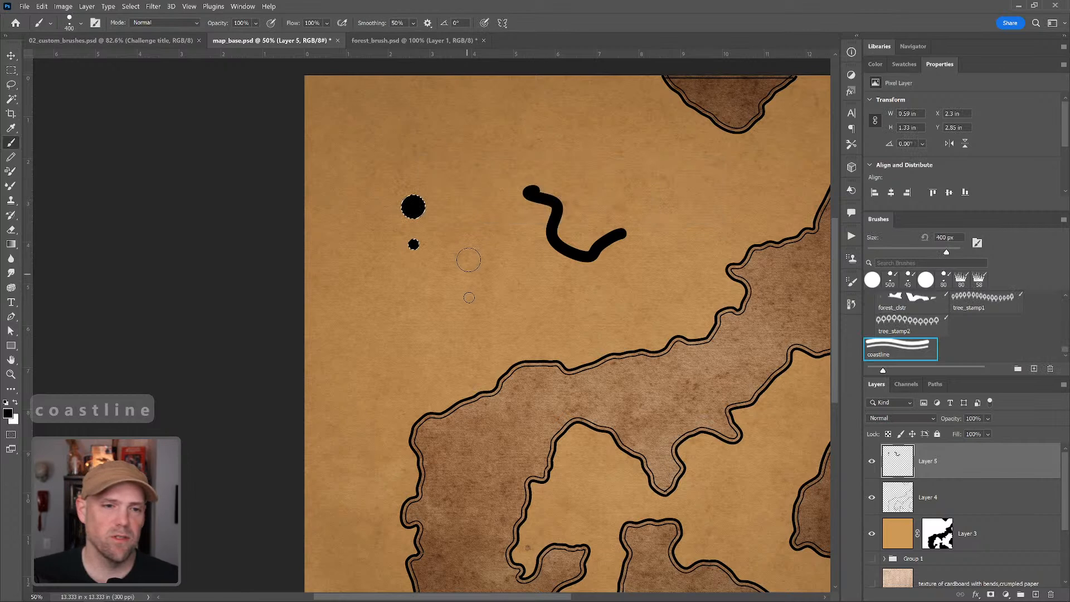
Clear the selection and reduce the coastline brush to 125 px
key("ctrl+d")
key("bracketleft")
key("bracketleft")
key("bracketleft")
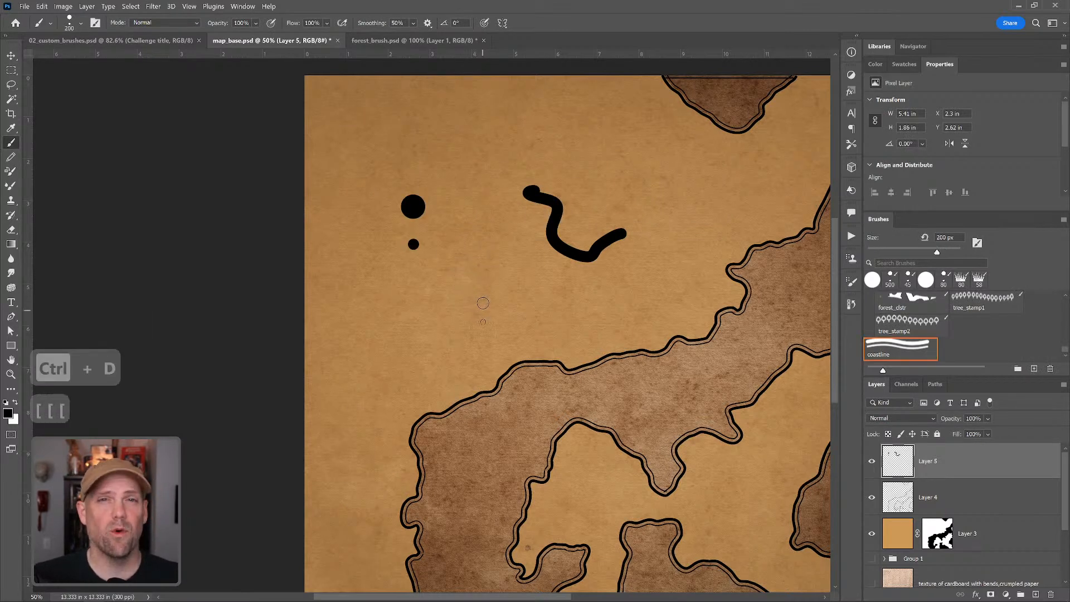
key("bracketleft")
key("bracketleft")
key("bracketleft")
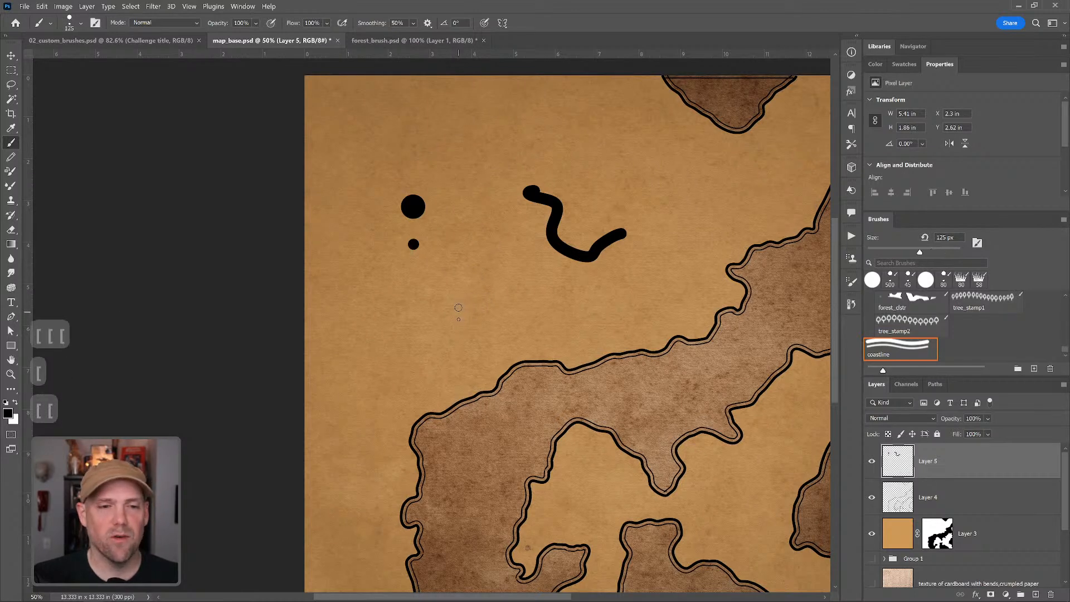
Try two wavy double-line strokes below the dots with the coastline brush, undoing each one
mouse_move(462, 308)
left_mouse_down()
mouse_move(506, 277)
mouse_move(534, 300)
mouse_move(582, 287)
mouse_move(631, 301)
mouse_move(636, 268)
left_mouse_up()
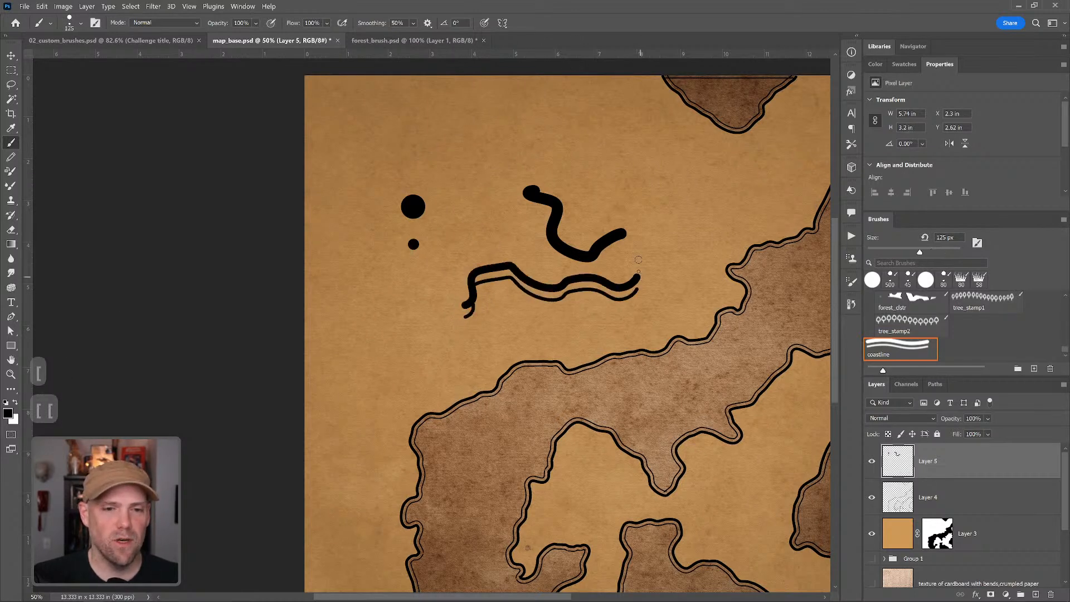
key("ctrl+z")
mouse_move(426, 341)
left_mouse_down()
mouse_move(424, 284)
mouse_move(502, 304)
mouse_move(546, 274)
mouse_move(633, 288)
mouse_move(654, 218)
mouse_move(682, 210)
left_mouse_up()
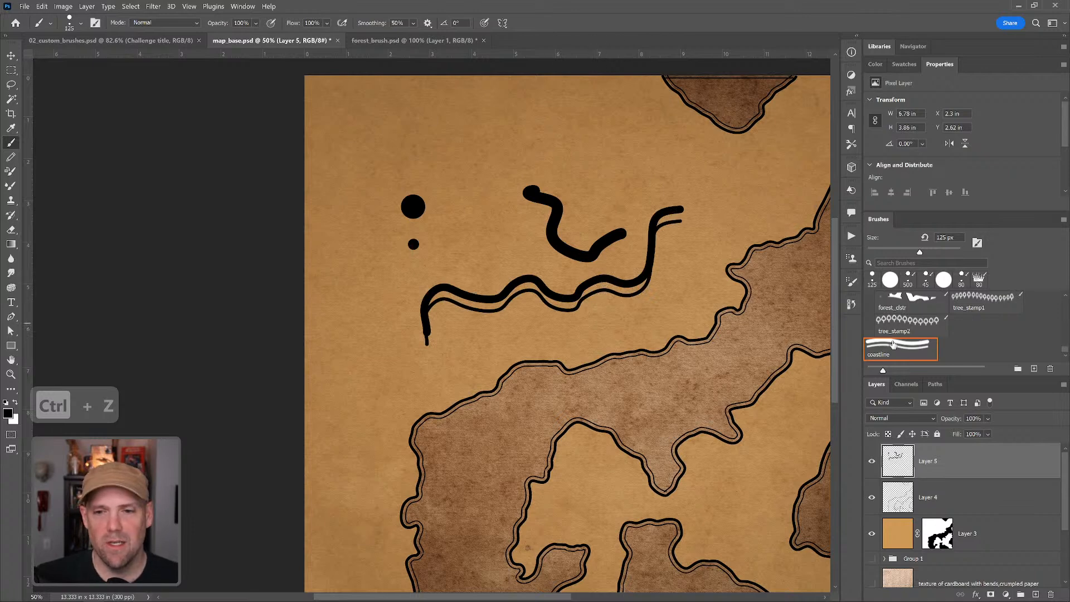
key("ctrl+z")
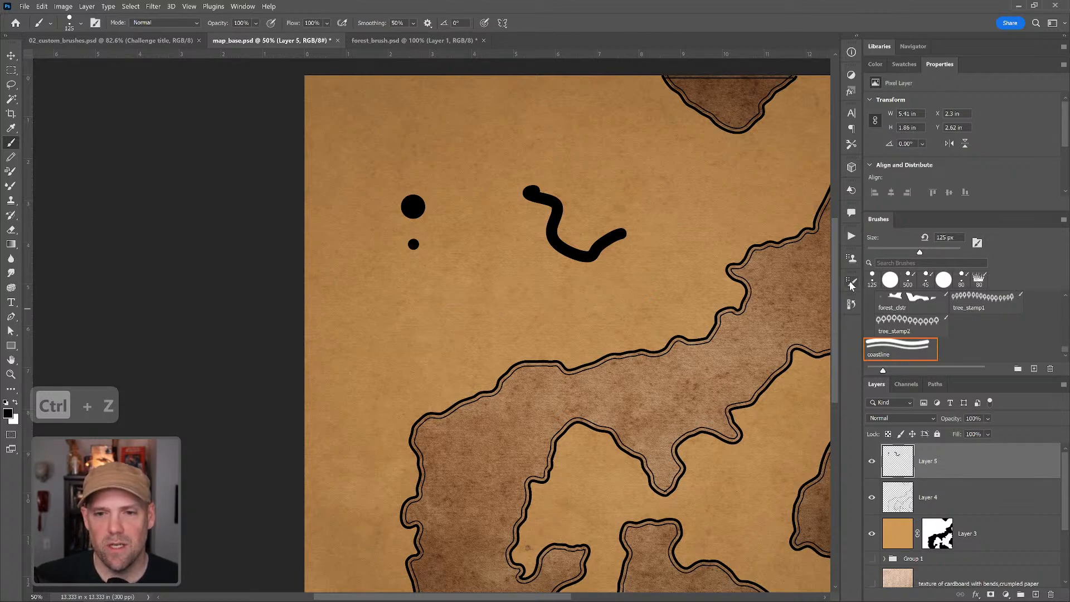
Open the brush settings and set the coastline brush's tip spacing to 1%
left_click(851, 283)
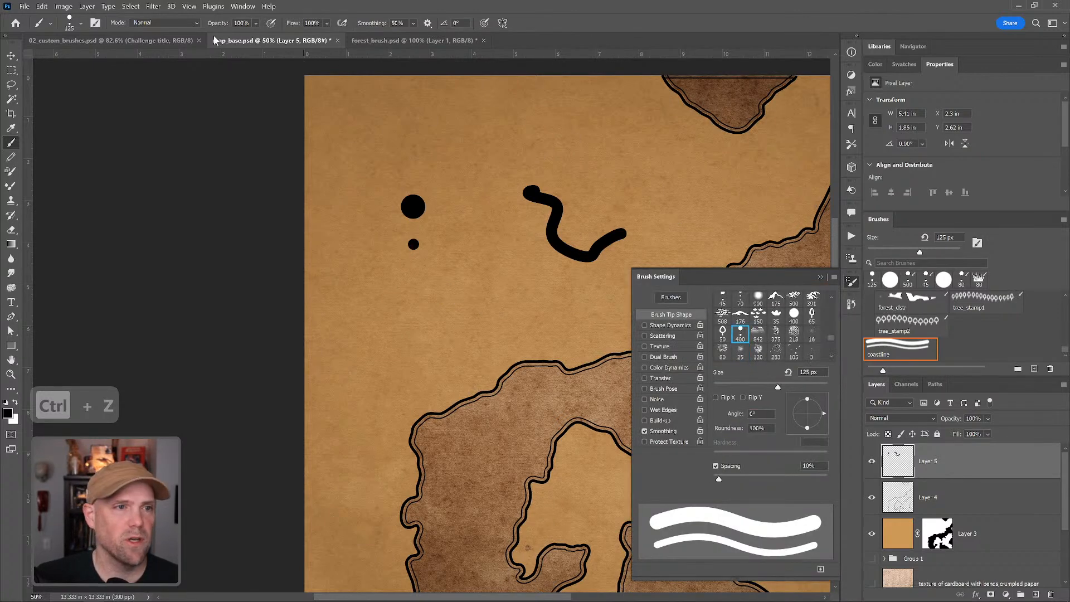
left_click(243, 6)
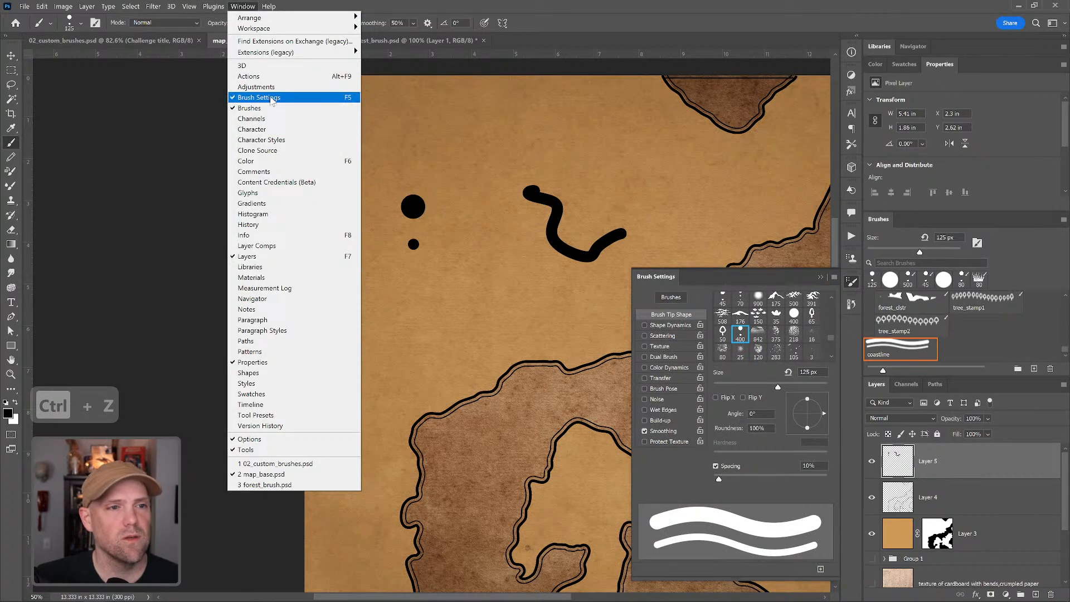
left_click(721, 277)
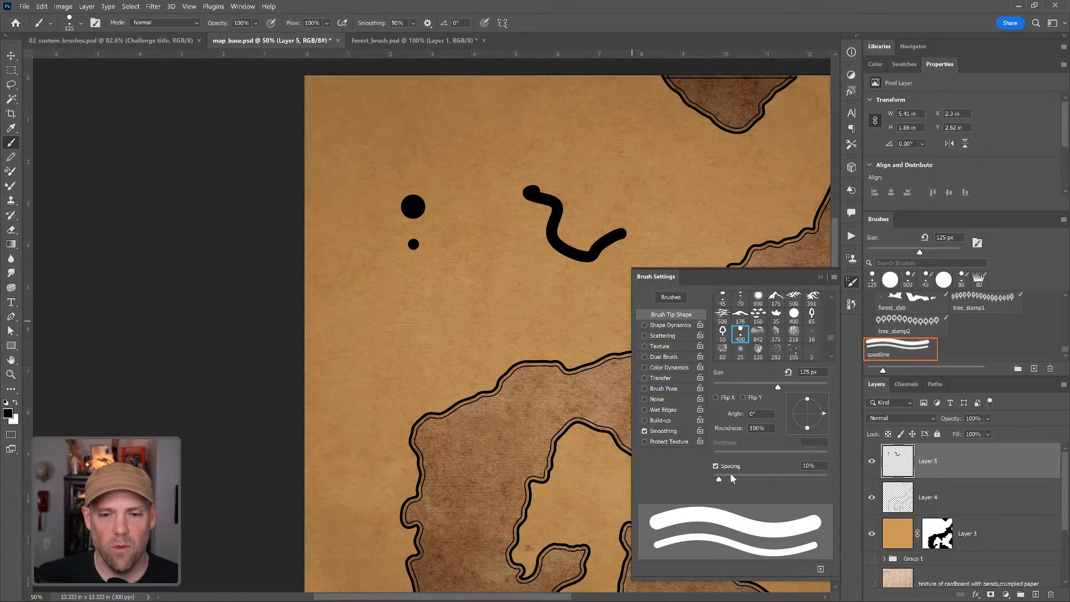
left_click_drag(721, 479, 711, 480)
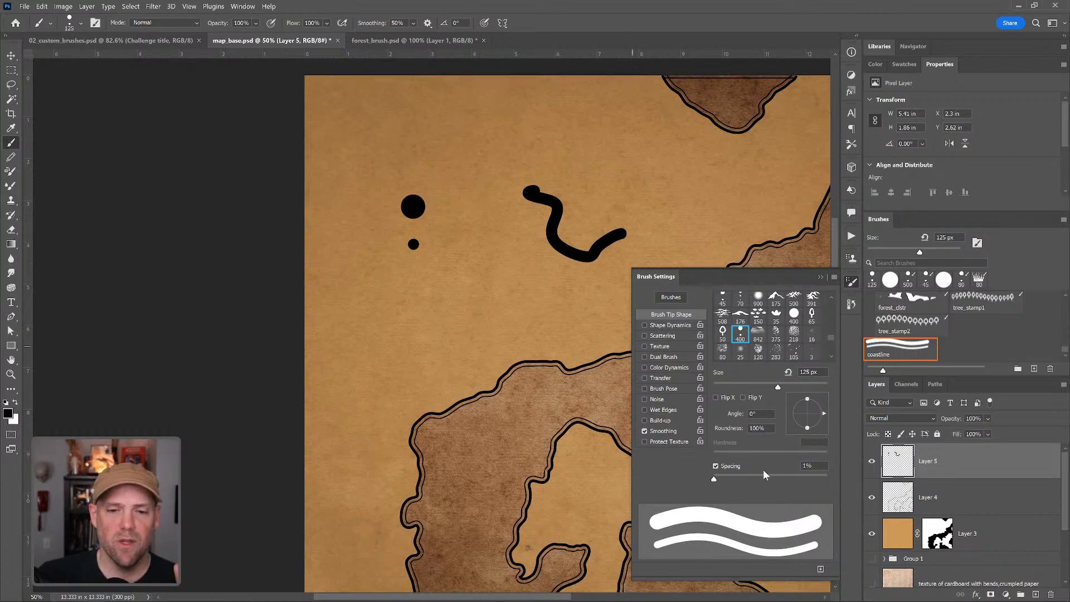
Set the coastline brush's spacing to 64%, paint a test stroke below the dots, and undo the test
left_click(751, 478)
mouse_move(404, 338)
left_mouse_down()
mouse_move(453, 291)
mouse_move(495, 291)
mouse_move(511, 273)
left_mouse_up()
key("ctrl+z")
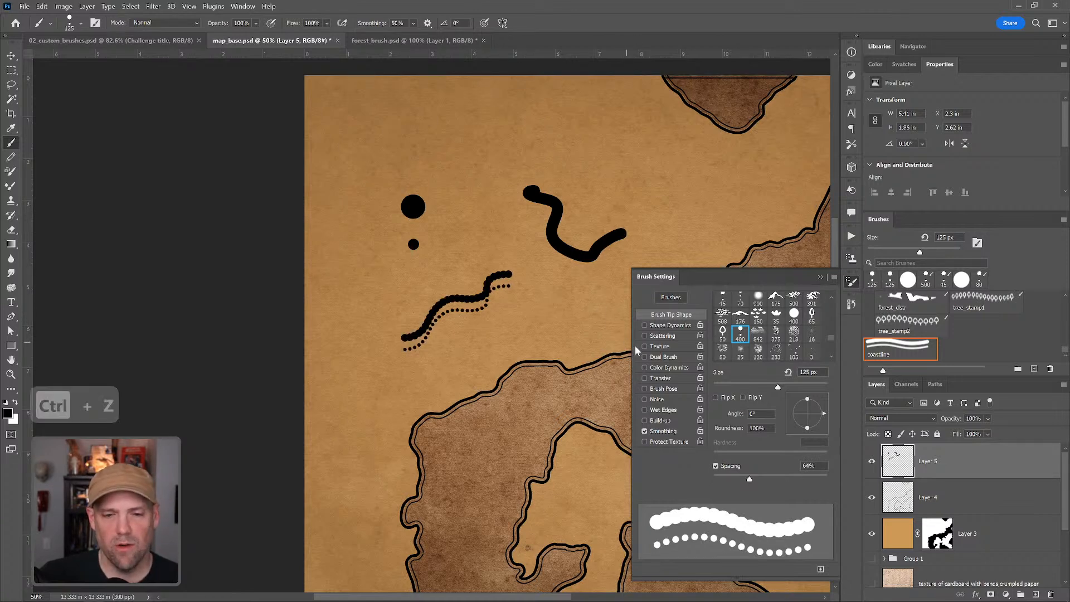
Set the coastline brush's spacing to 1% and make its angle follow the stroke with the angle jitter control set to Direction
left_click_drag(750, 479, 695, 482)
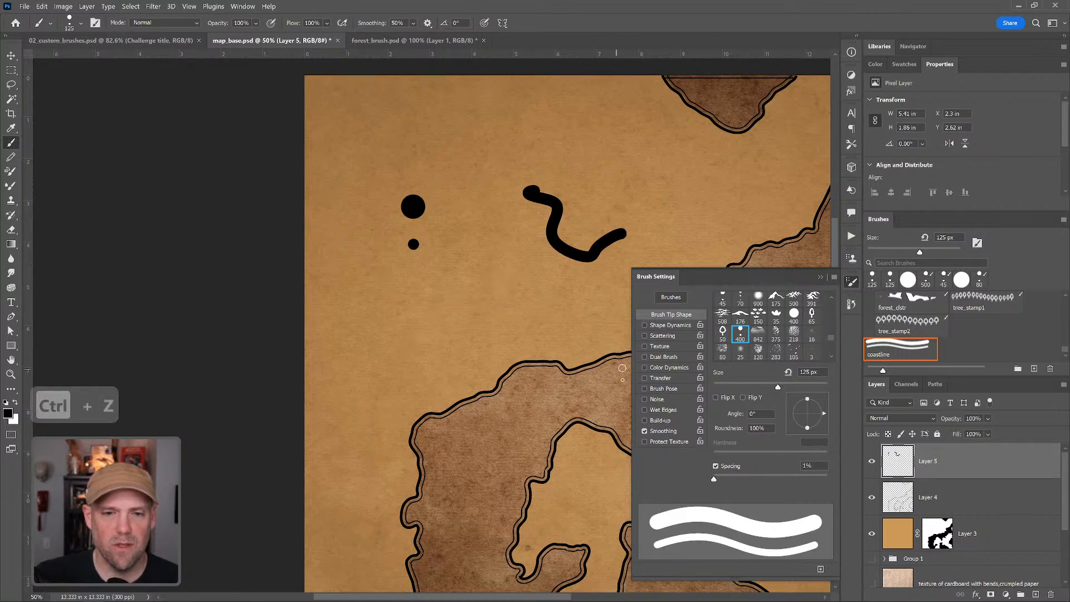
left_click(672, 325)
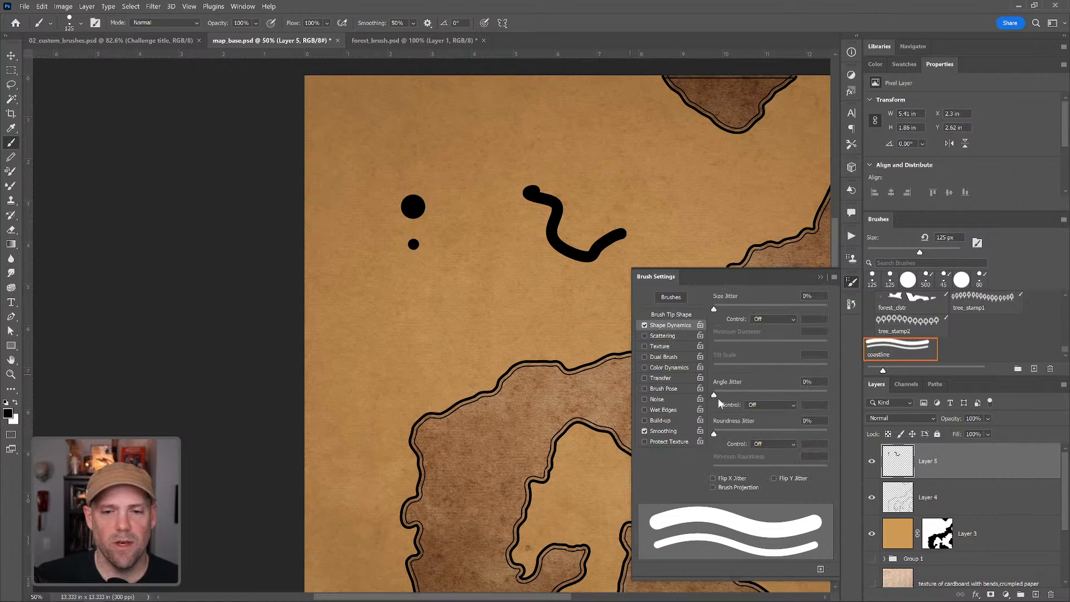
left_click(791, 406)
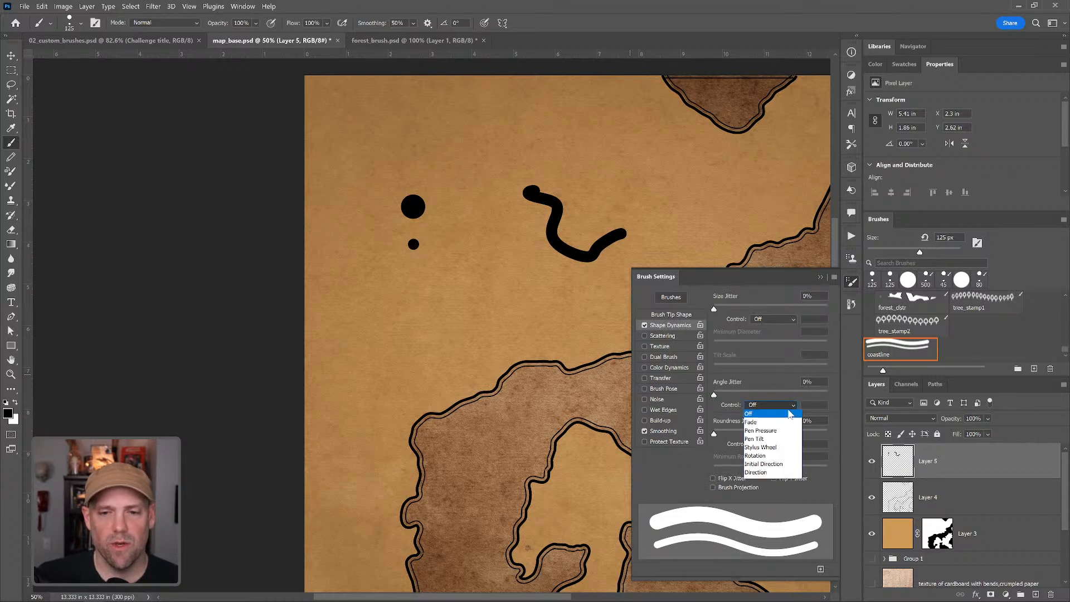
left_click(768, 473)
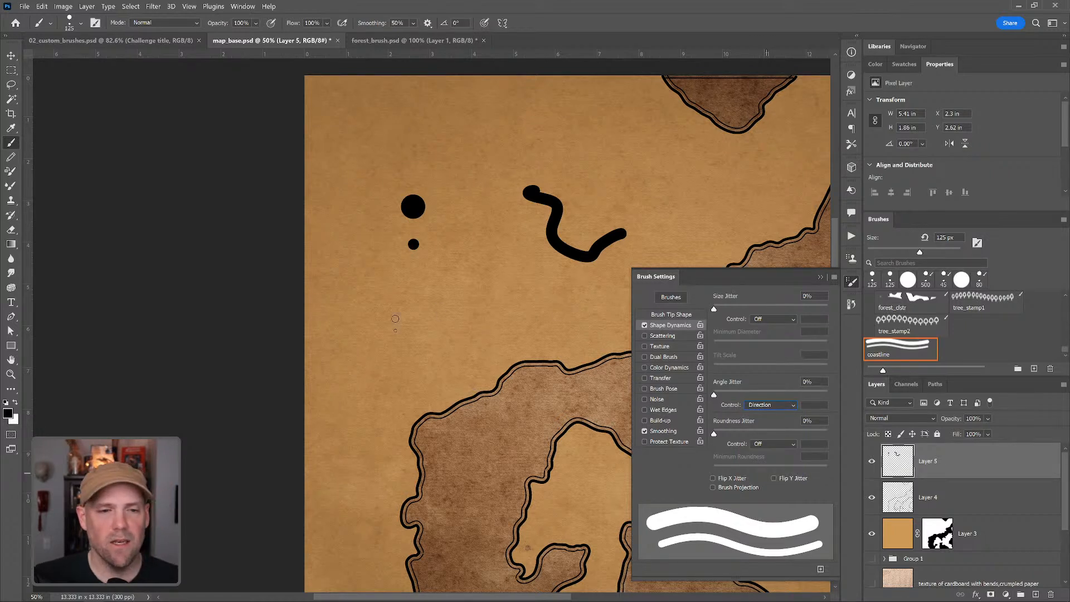
Paint wavy double-line test strokes around the dots with the coastline brush, reducing the brush size to 90 px
key("bracketleft")
key("bracketleft")
key("bracketleft")
mouse_move(401, 338)
left_mouse_down()
mouse_move(423, 298)
mouse_move(484, 295)
mouse_move(482, 243)
mouse_move(464, 230)
mouse_move(472, 166)
mouse_move(591, 129)
mouse_move(627, 132)
left_mouse_up()
key("bracketleft")
key("bracketleft")
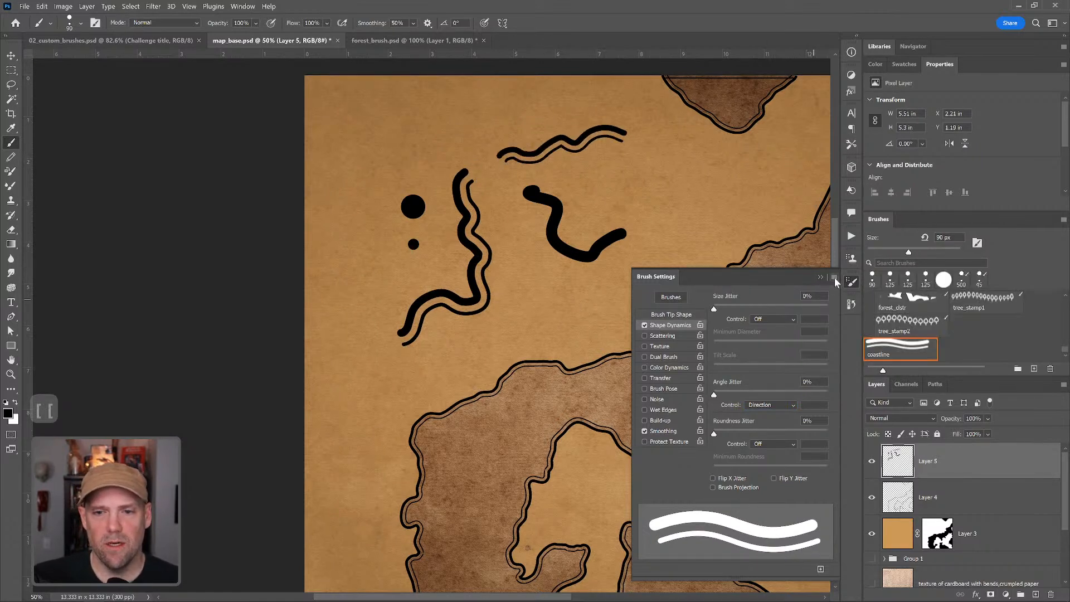
Save the adjusted coastline brush as a new preset with the suggested name, capturing its size and including the tool settings
left_click(834, 278)
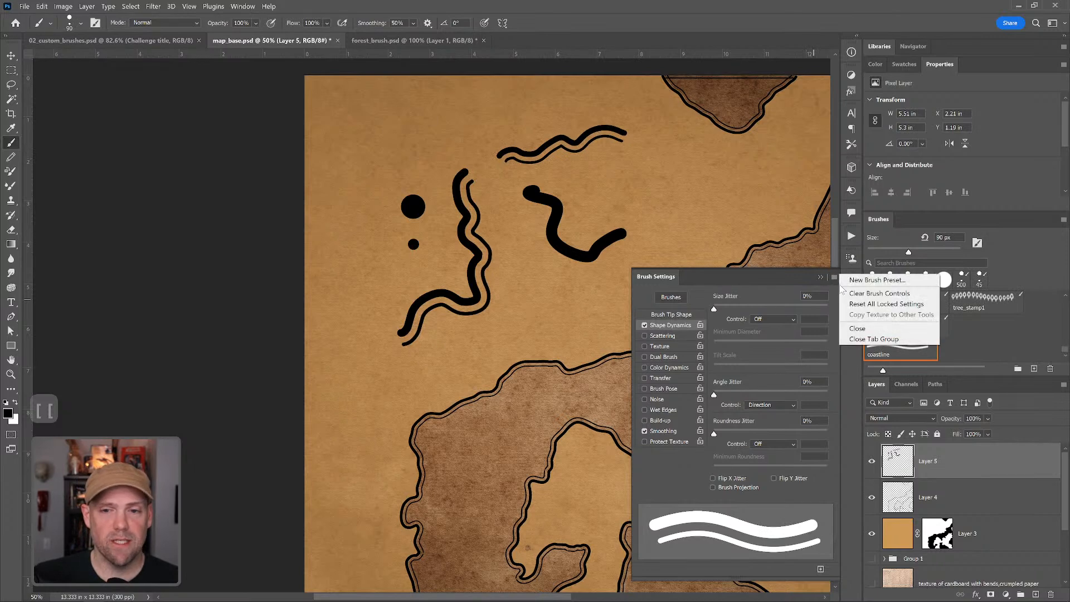
left_click(870, 281)
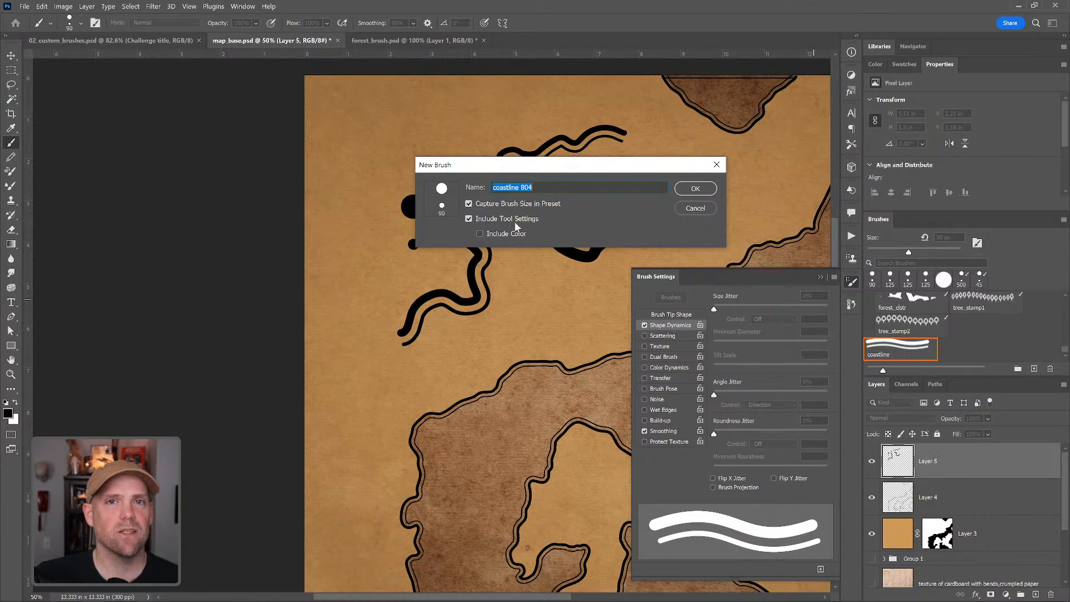
left_click(535, 188)
left_click(710, 188)
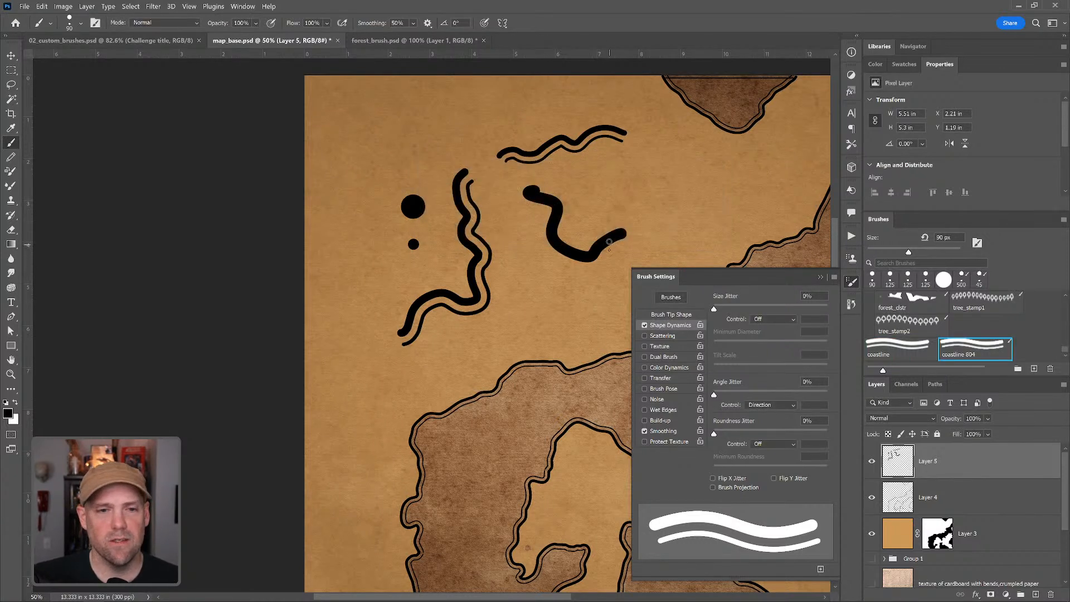
Compare the coastline and coastline 804 presets by painting wavy strokes with each, plus a spiral with coastline 804
left_click(910, 354)
mouse_move(594, 196)
left_mouse_down()
mouse_move(672, 157)
mouse_move(717, 180)
mouse_move(664, 115)
mouse_move(678, 140)
left_mouse_up()
left_click(975, 348)
mouse_move(419, 363)
left_mouse_down()
mouse_move(508, 329)
mouse_move(527, 301)
mouse_move(545, 317)
mouse_move(555, 295)
mouse_move(569, 312)
mouse_move(575, 283)
mouse_move(589, 290)
mouse_move(627, 242)
mouse_move(654, 227)
left_mouse_up()
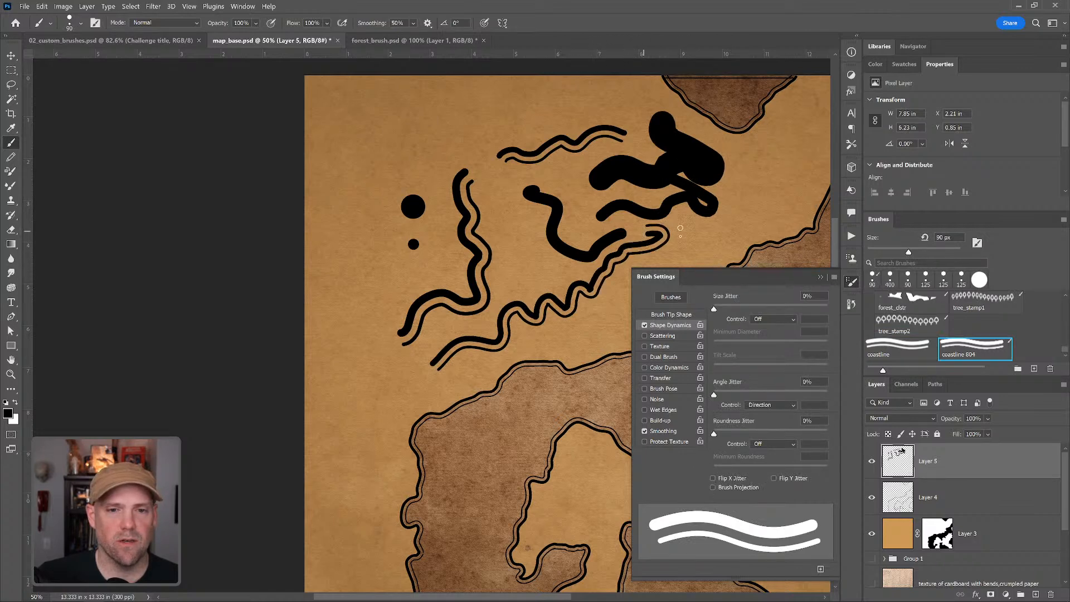
mouse_move(758, 187)
left_mouse_down()
mouse_move(772, 173)
mouse_move(741, 220)
mouse_move(755, 154)
left_mouse_up()
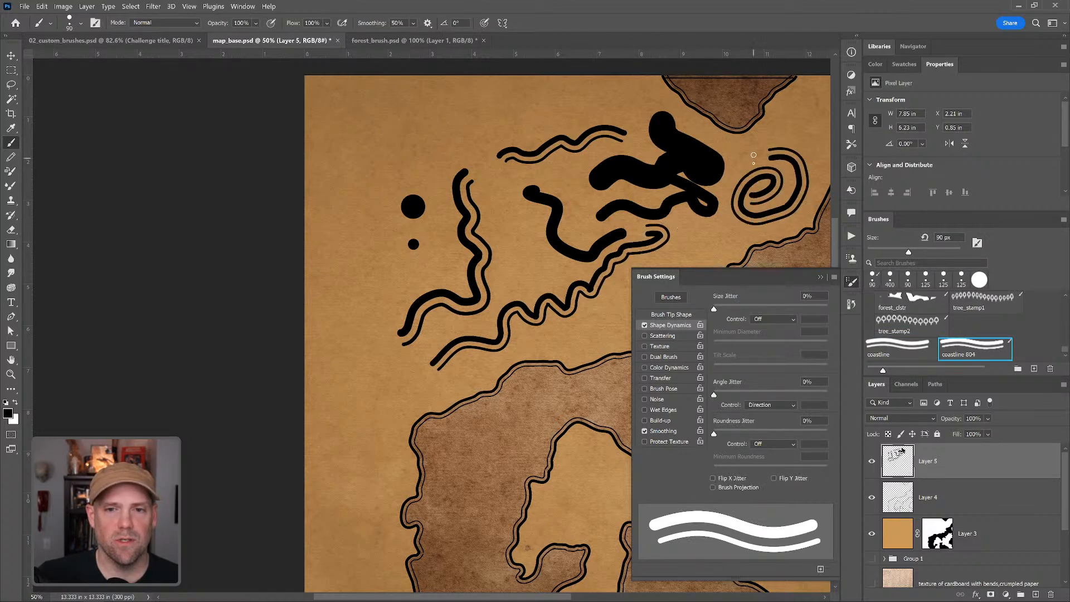
Close the brush settings, hide the test strokes on Layer 5, and add a new empty layer above it
left_click(821, 277)
mouse_move(708, 277)
left_mouse_down()
mouse_move(557, 272)
mouse_move(636, 240)
left_mouse_up()
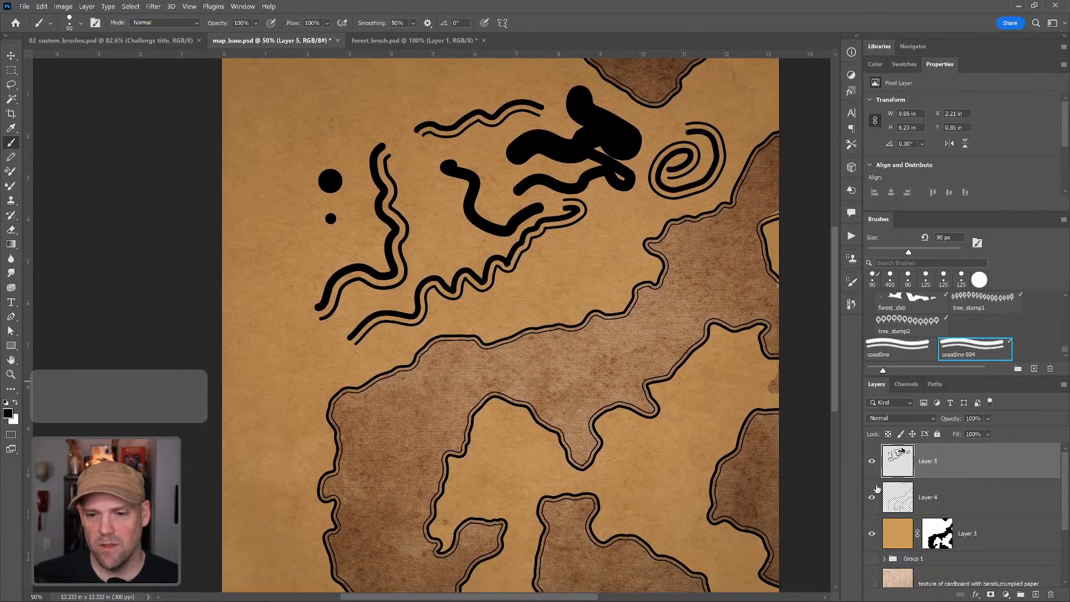
left_click(872, 461)
left_click(1036, 595)
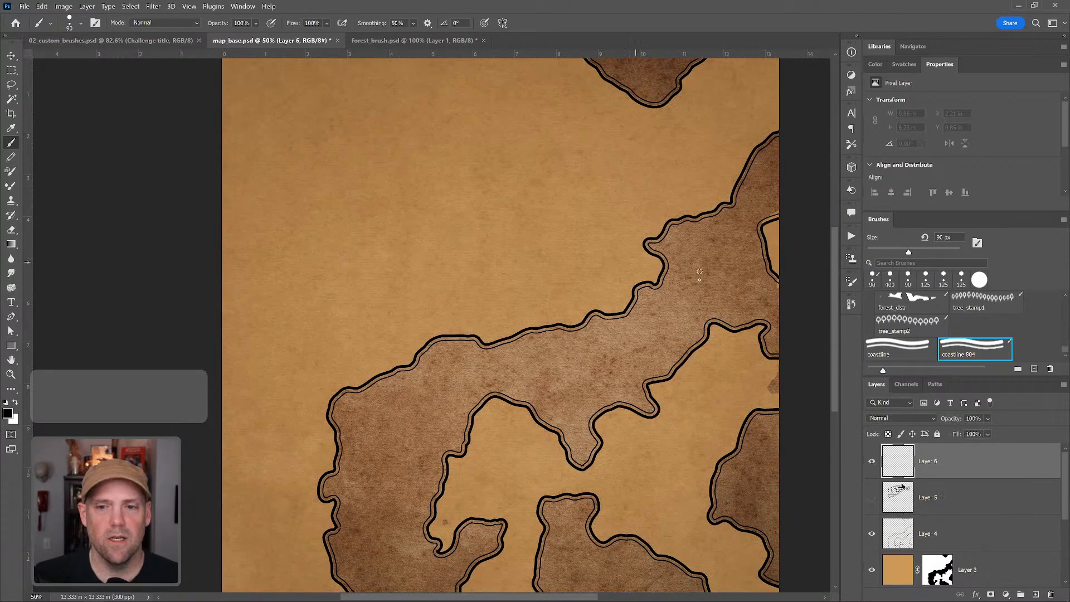
Try the coast_hatch brush at 900 px in the open sea area, undoing each test stroke
key("z")
left_click(592, 248, "alt")
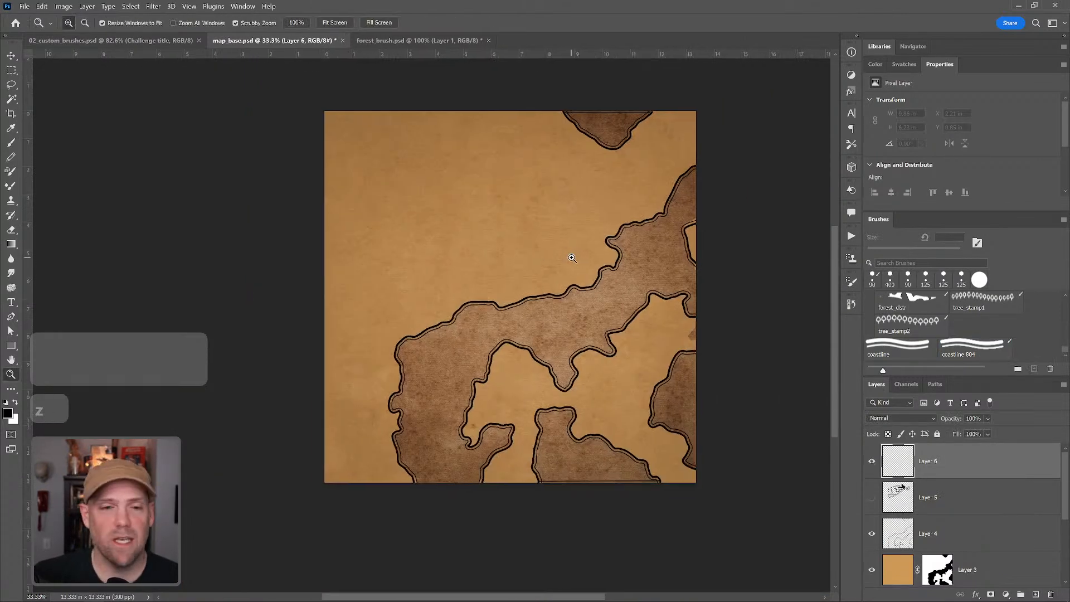
left_click(568, 252)
mouse_move(566, 265)
left_mouse_down()
mouse_move(537, 296)
mouse_move(583, 291)
left_mouse_up()
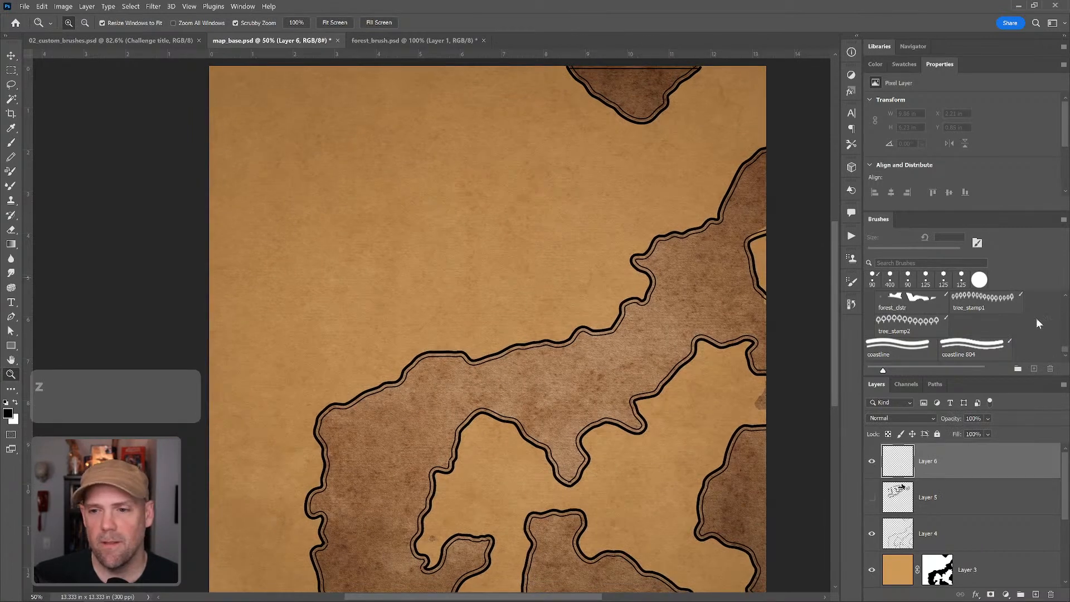
scroll(1065, 302, "up", 2)
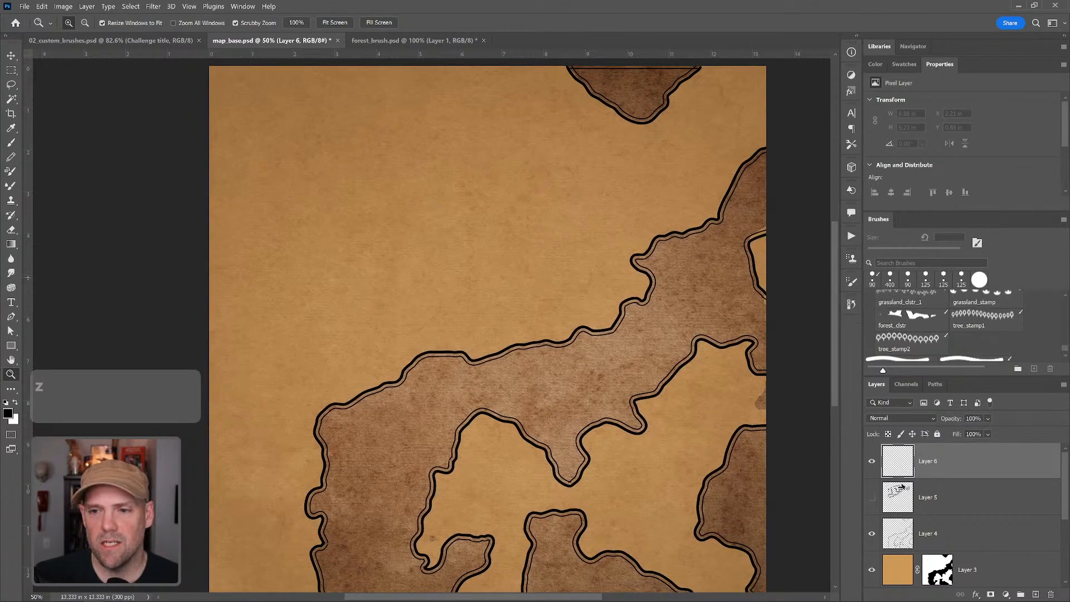
left_click_drag(1065, 350, 1067, 341)
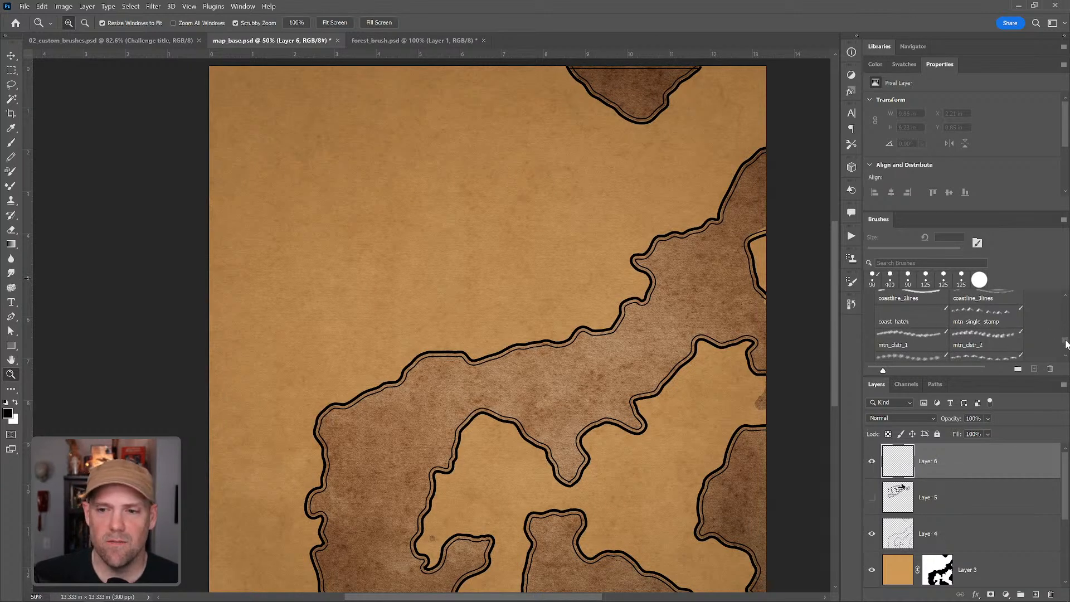
left_click(909, 322)
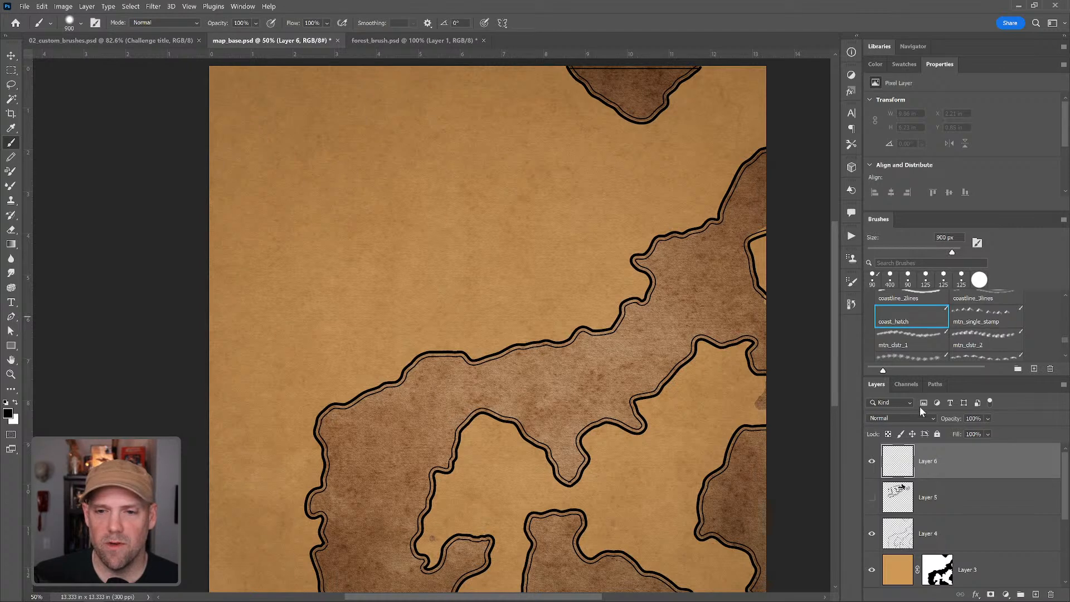
mouse_move(404, 209)
left_mouse_down()
mouse_move(449, 262)
mouse_move(516, 258)
mouse_move(514, 181)
mouse_move(529, 243)
mouse_move(556, 271)
mouse_move(445, 296)
mouse_move(482, 170)
mouse_move(551, 206)
mouse_move(576, 175)
mouse_move(605, 194)
mouse_move(466, 282)
left_mouse_up()
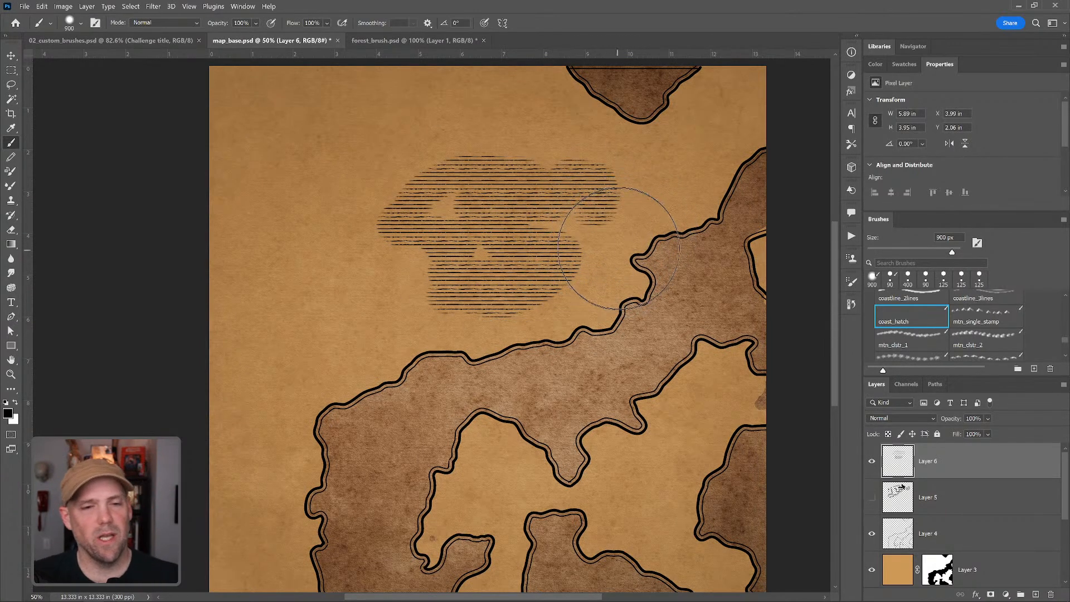
key("ctrl+z")
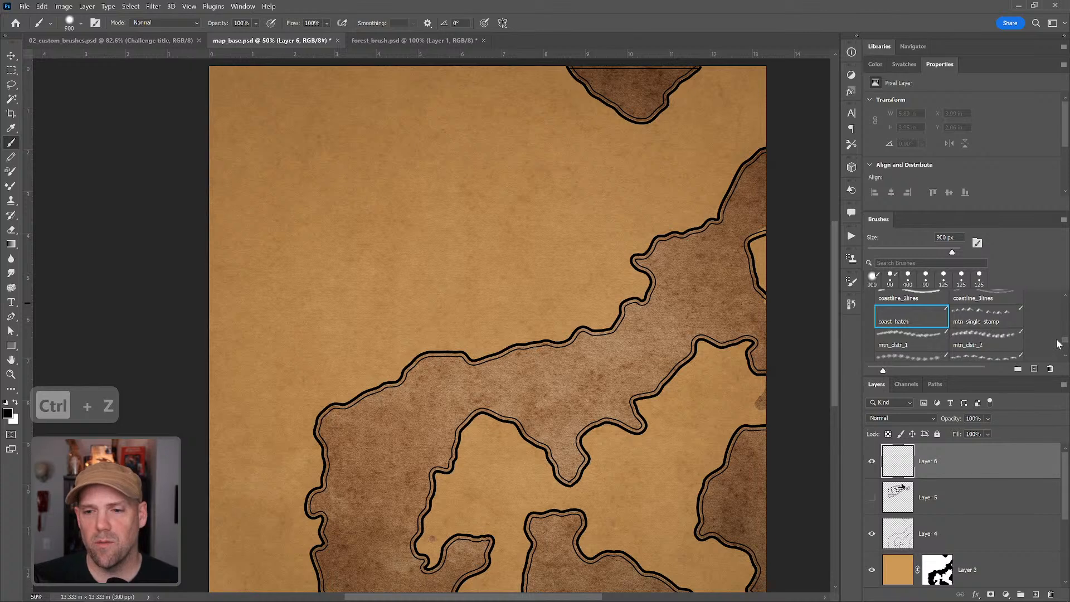
mouse_move(529, 196)
left_mouse_down()
mouse_move(504, 209)
mouse_move(536, 293)
left_mouse_up()
key("ctrl+z")
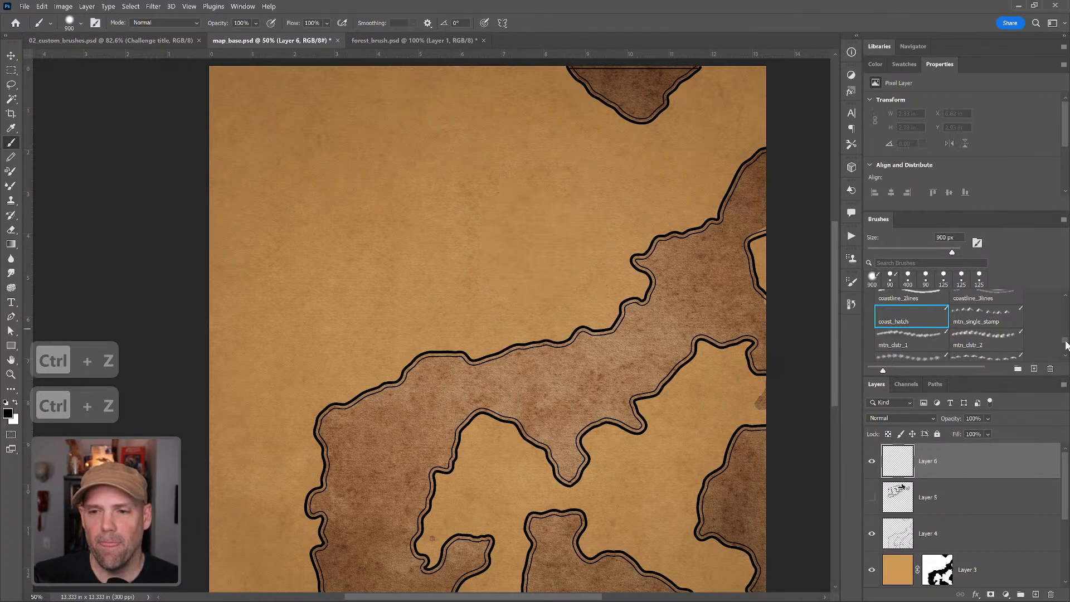
Try the chalk2 brush in the open sea area and undo the test stroke
left_click_drag(1065, 344, 1066, 310)
left_click(906, 321)
mouse_move(490, 201)
left_mouse_down()
mouse_move(483, 224)
mouse_move(544, 203)
mouse_move(579, 223)
left_mouse_up()
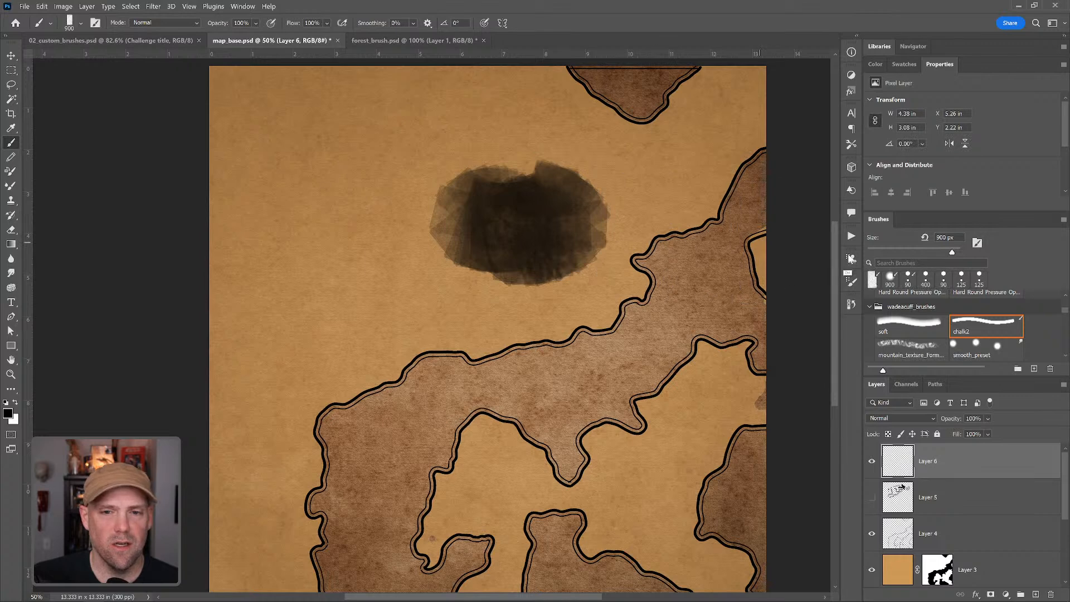
key("ctrl+z")
Switch to the Hard Round brush at 35 px, paint a short horizontal trial line in the sea, and undo it
left_click_drag(1068, 316, 1067, 304)
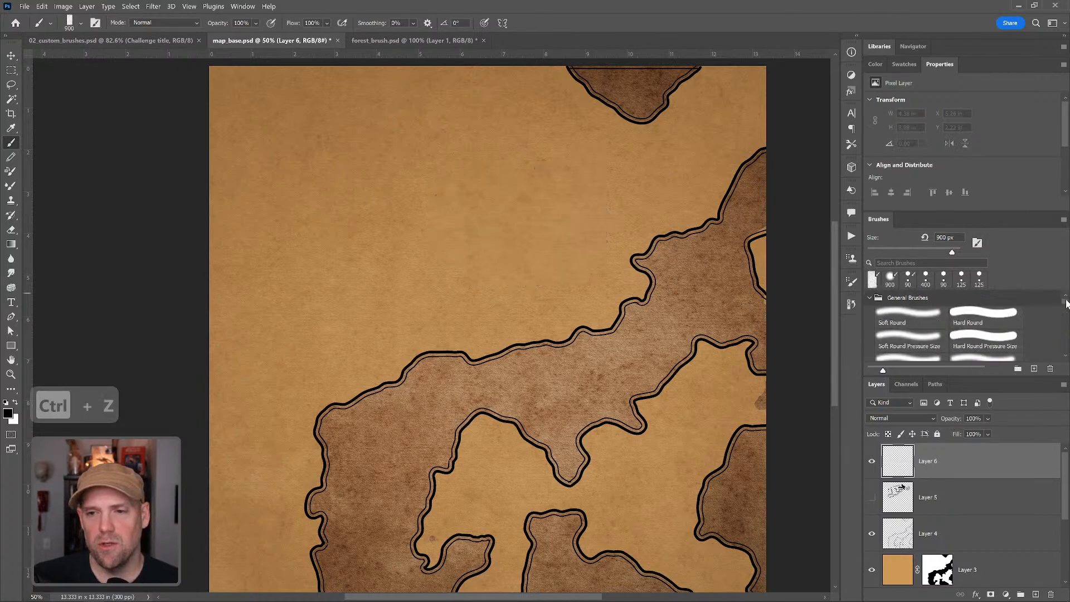
left_click(998, 321)
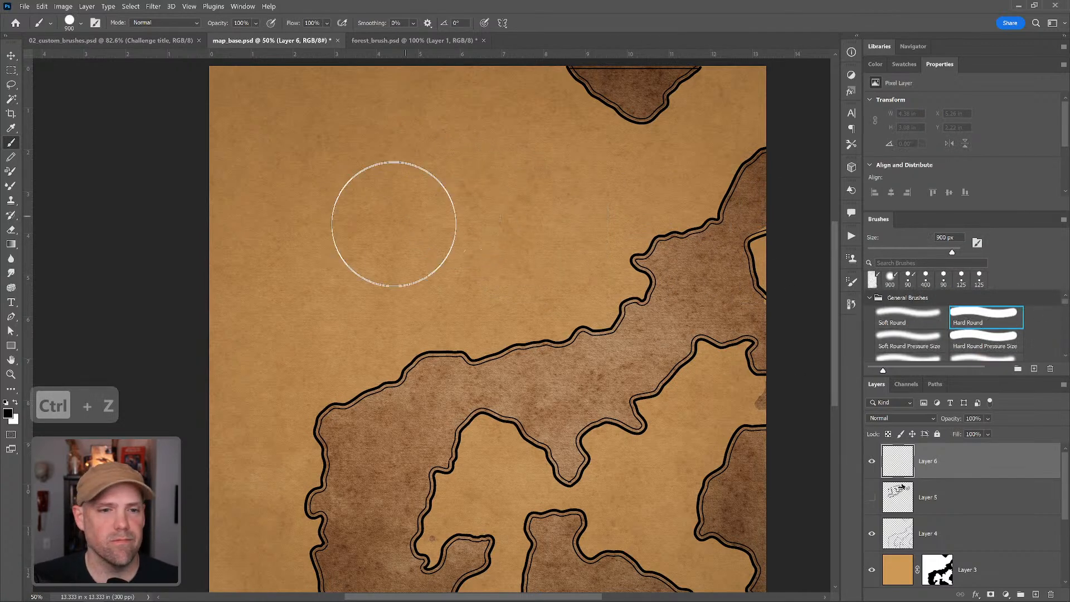
key("bracketleft")
key("bracketleft")
key("bracketleft")
key("bracketleft")
key("bracketleft")
key("bracketleft")
key("bracketleft")
key("bracketleft")
key("bracketleft")
key("bracketleft")
key("bracketleft")
key("bracketleft")
key("bracketleft")
key("bracketleft")
key("bracketleft")
key("bracketleft")
key("bracketleft")
key("bracketleft")
key("bracketleft")
key("bracketleft")
left_click_drag(339, 215, 440, 212)
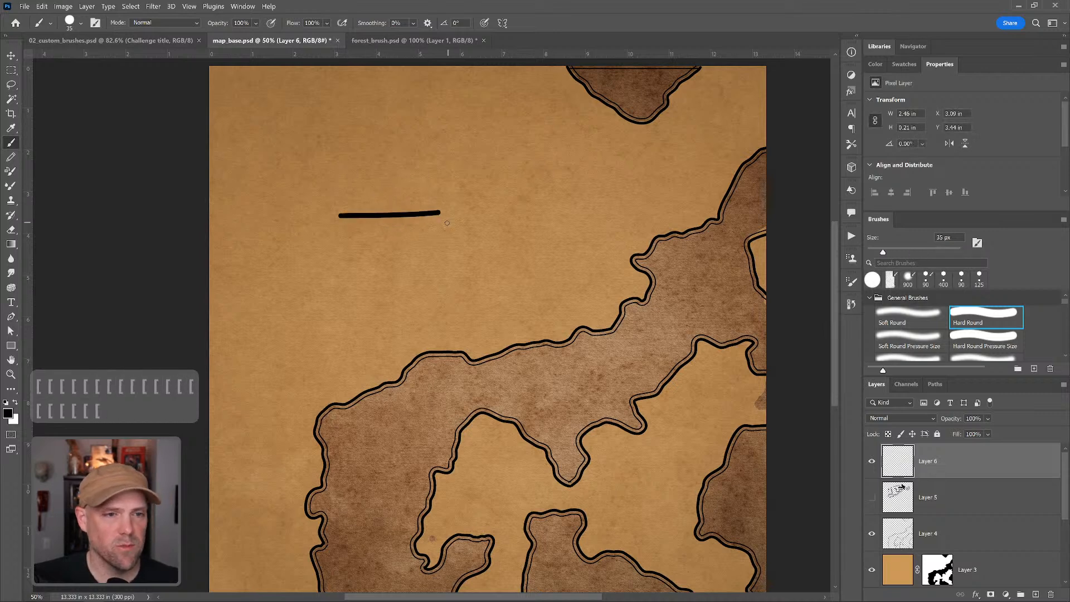
key("ctrl+z")
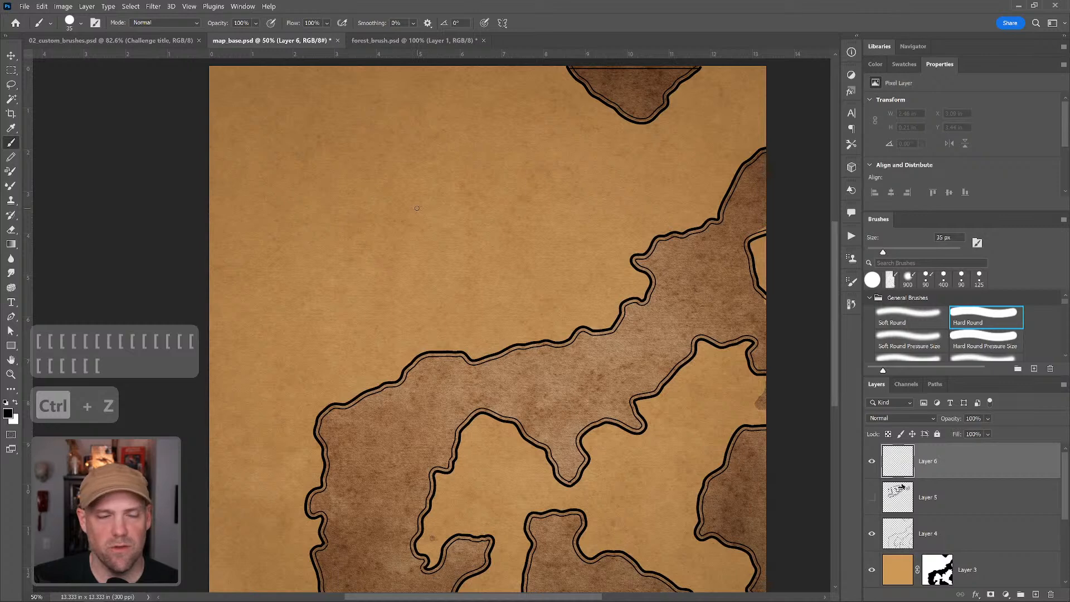
Paint a horizontal line about 2 in long with the brush at 30 px and duplicate it downward into seven evenly spaced lines
key("bracketleft")
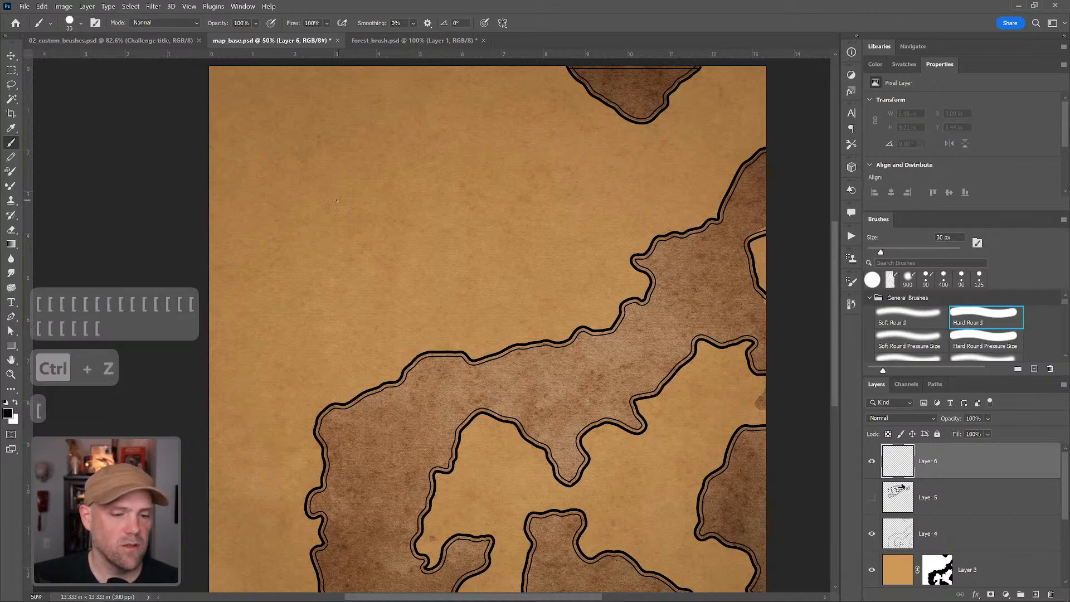
left_click_drag(330, 195, 410, 195)
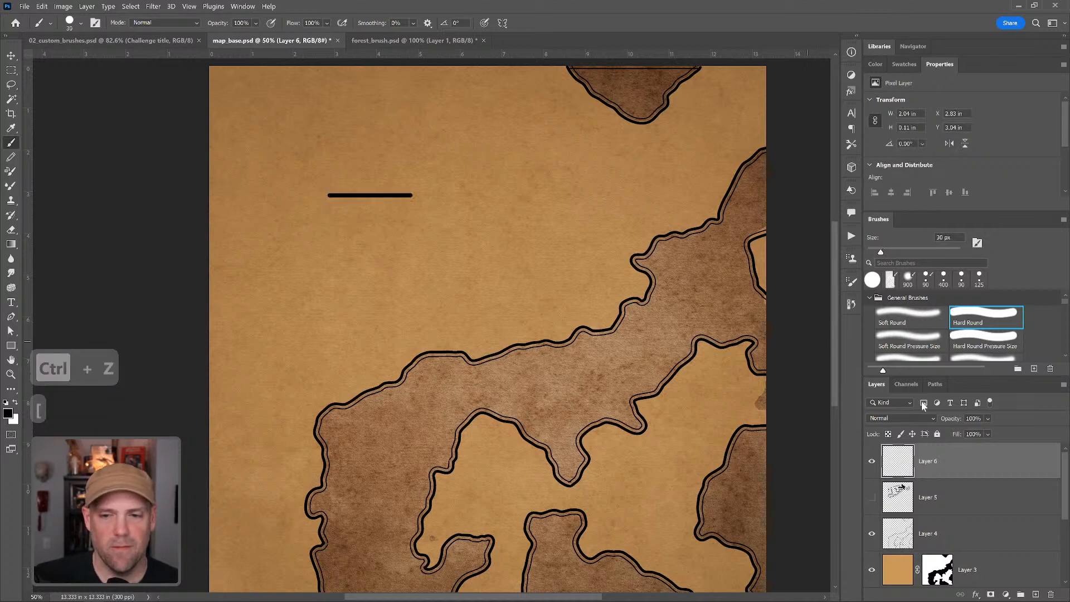
key("v")
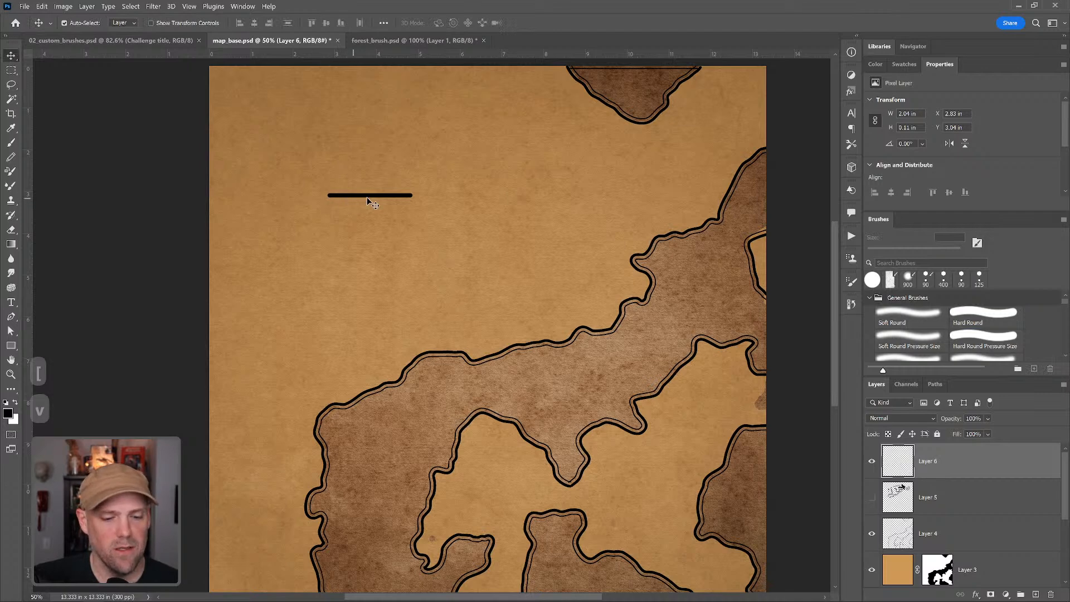
left_click_drag(367, 199, 379, 256)
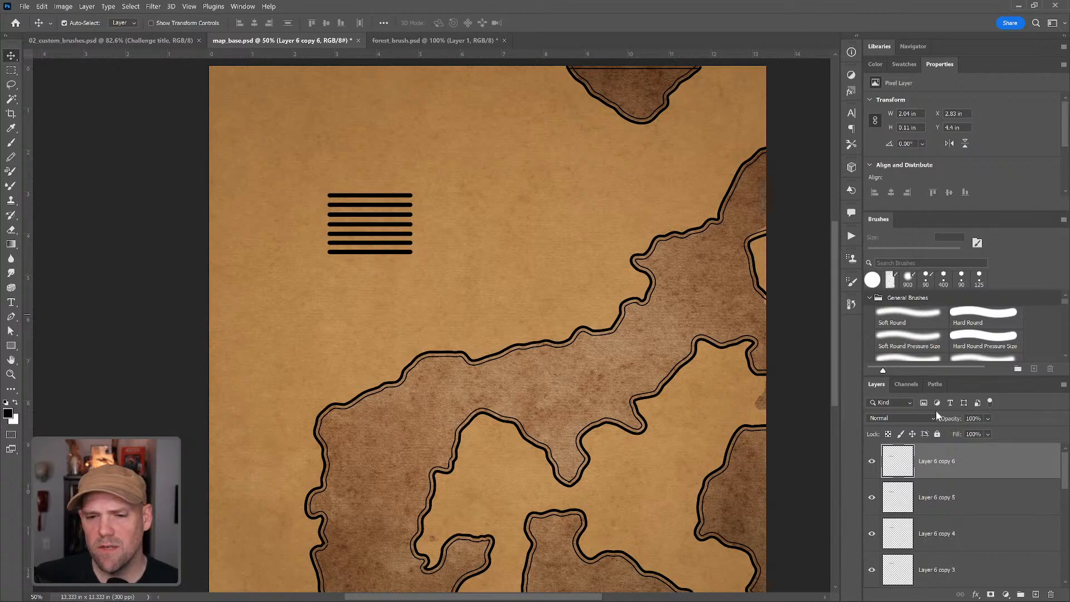
Erase small uneven notches along the lowest hatch line with the brush in erase mode
key("b")
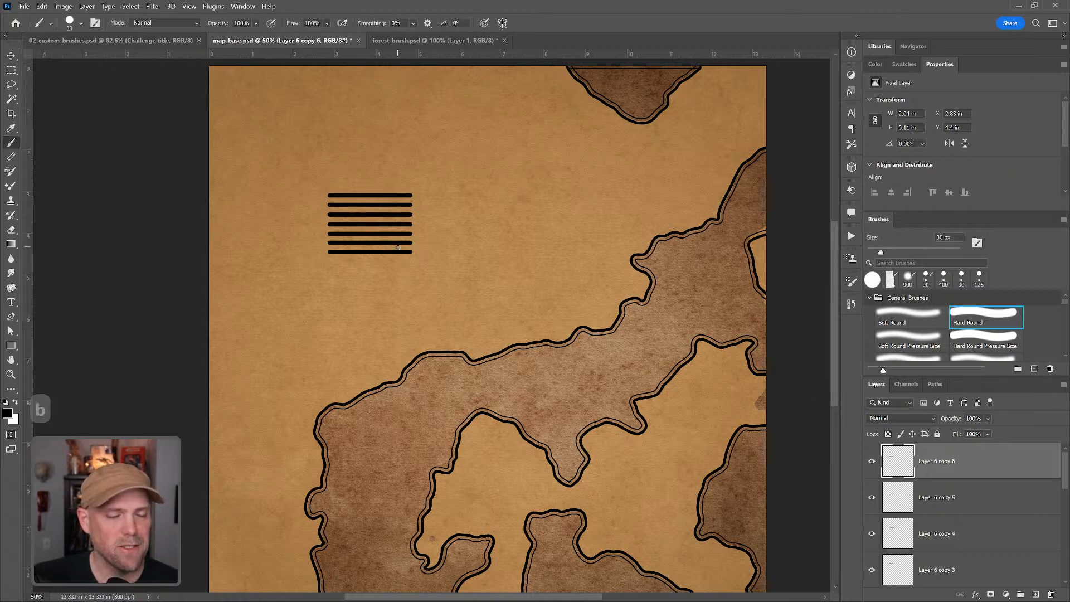
key("grave")
mouse_move(391, 248)
left_mouse_down()
mouse_move(346, 247)
mouse_move(361, 256)
left_mouse_up()
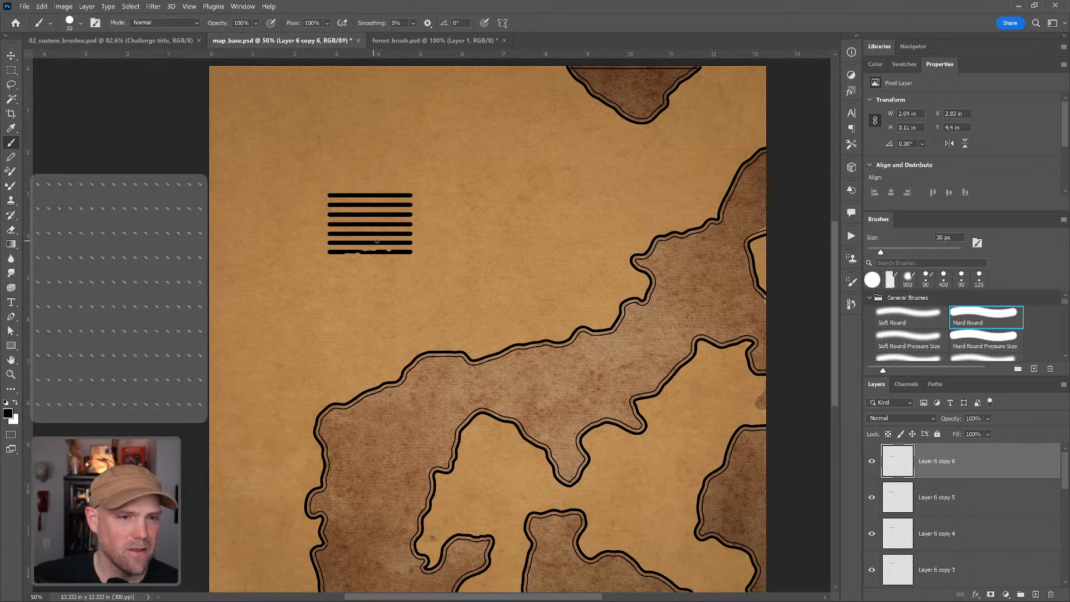
Merge Layer 6 and all its copies into a single layer and check it by toggling its visibility
left_click_drag(1067, 482, 1068, 507)
left_click(990, 500, "shift")
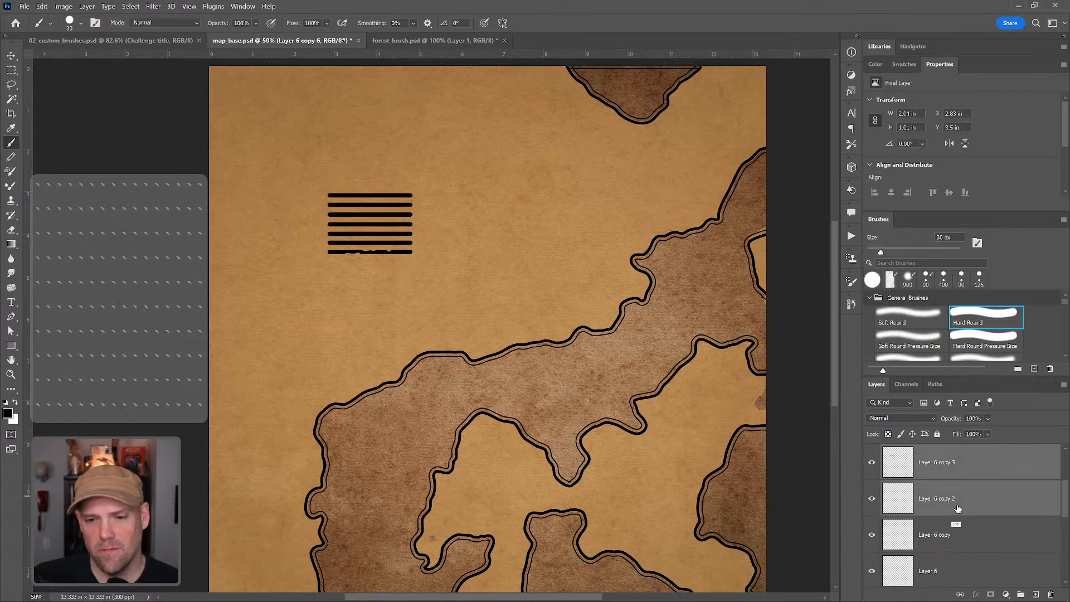
key("ctrl+e")
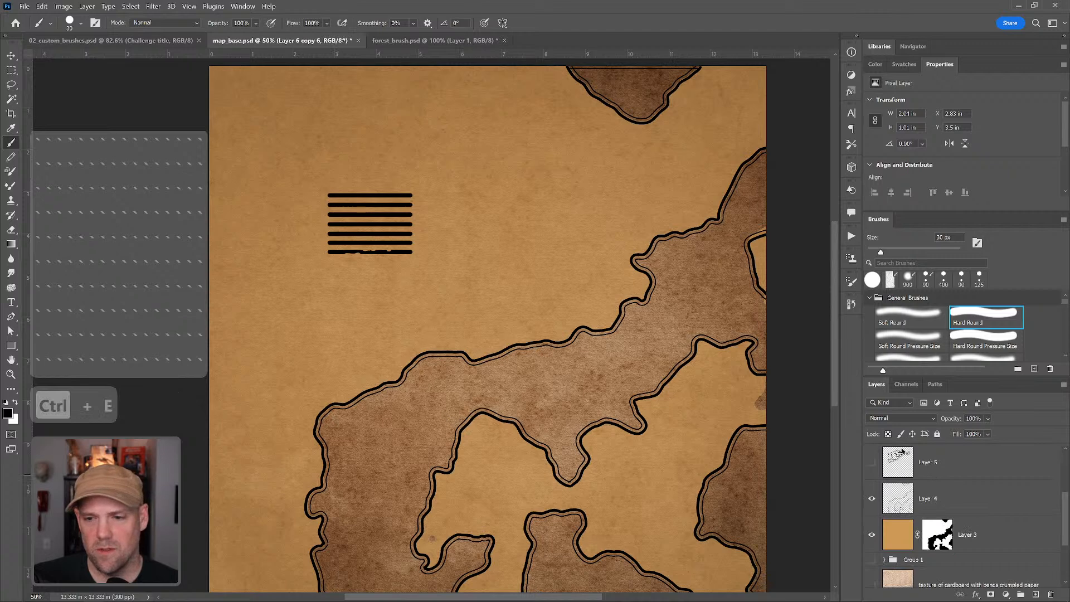
left_click_drag(1066, 519, 1065, 477)
left_click(871, 461)
left_click(871, 462)
left_click(966, 503, "shift")
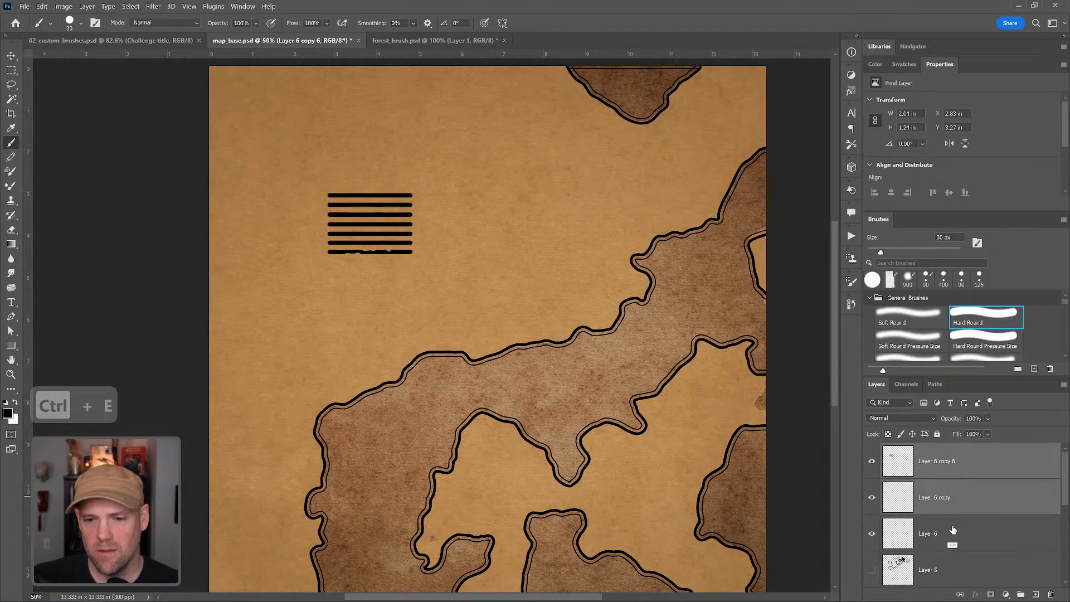
left_click(954, 534, "shift")
key("ctrl+e")
left_click(871, 462)
left_click(872, 462)
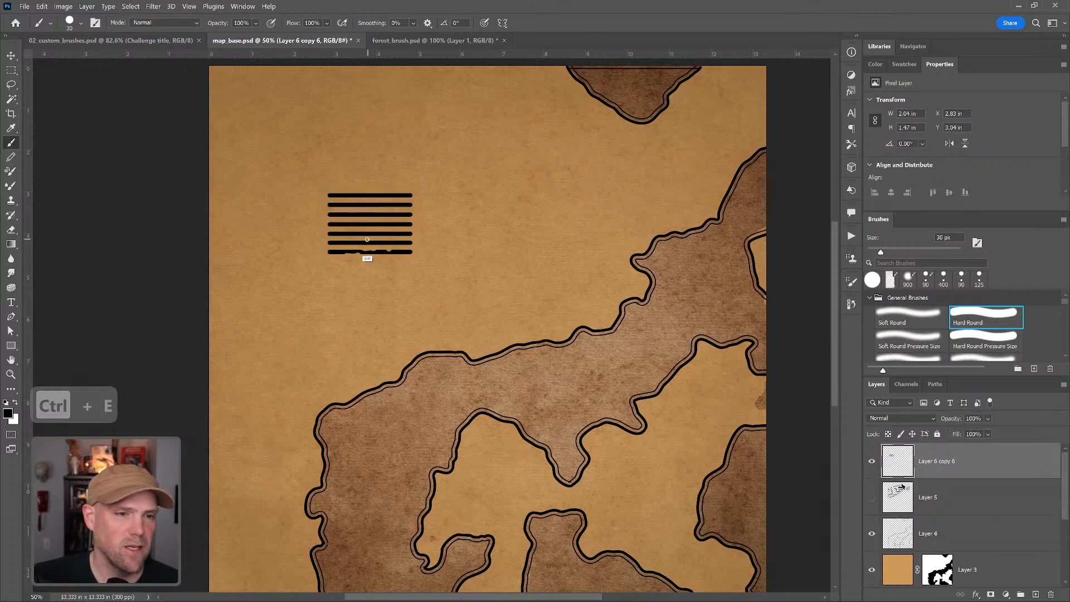
Undo the stray brush mark and erase uneven notches along the remaining hatch lines
key("ctrl+z")
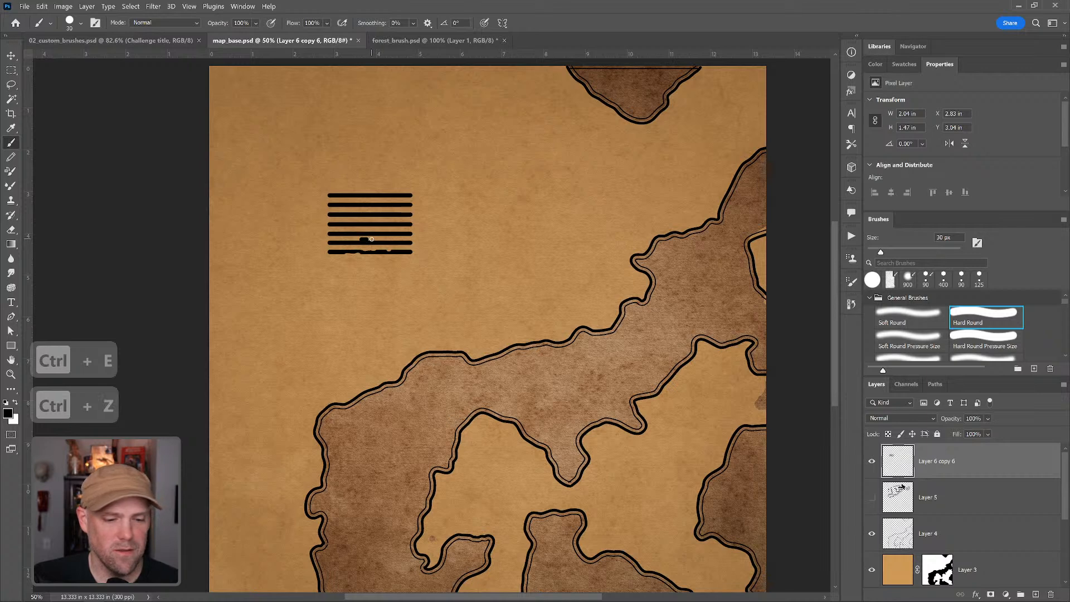
key("ctrl+z")
mouse_move(378, 238)
left_mouse_down()
mouse_move(338, 243)
mouse_move(387, 239)
mouse_move(345, 237)
mouse_move(382, 226)
mouse_move(347, 223)
mouse_move(400, 217)
mouse_move(360, 219)
left_mouse_up()
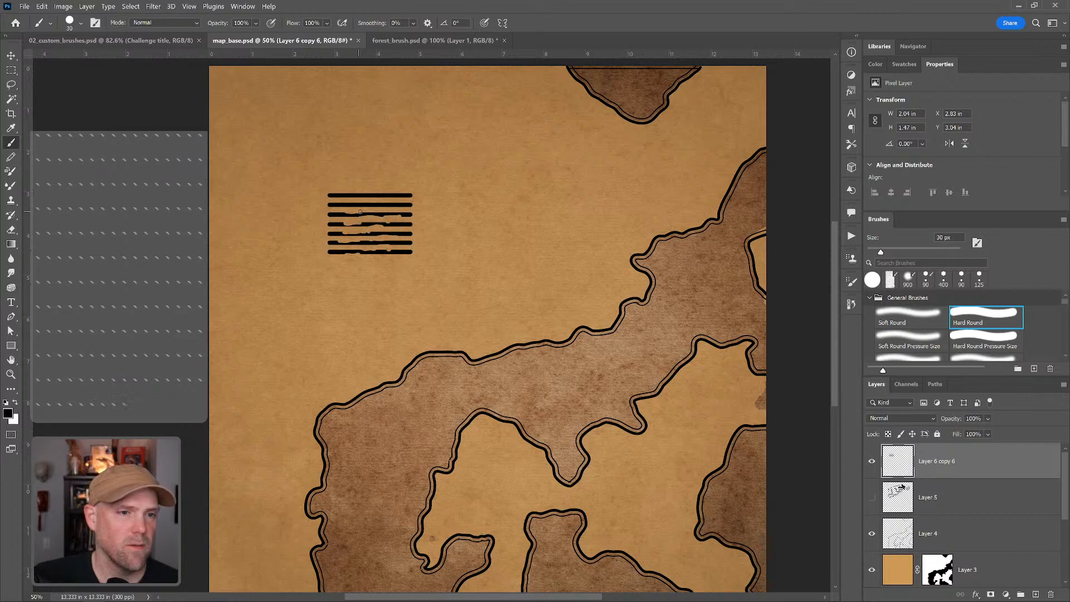
left_click_drag(397, 198, 350, 196)
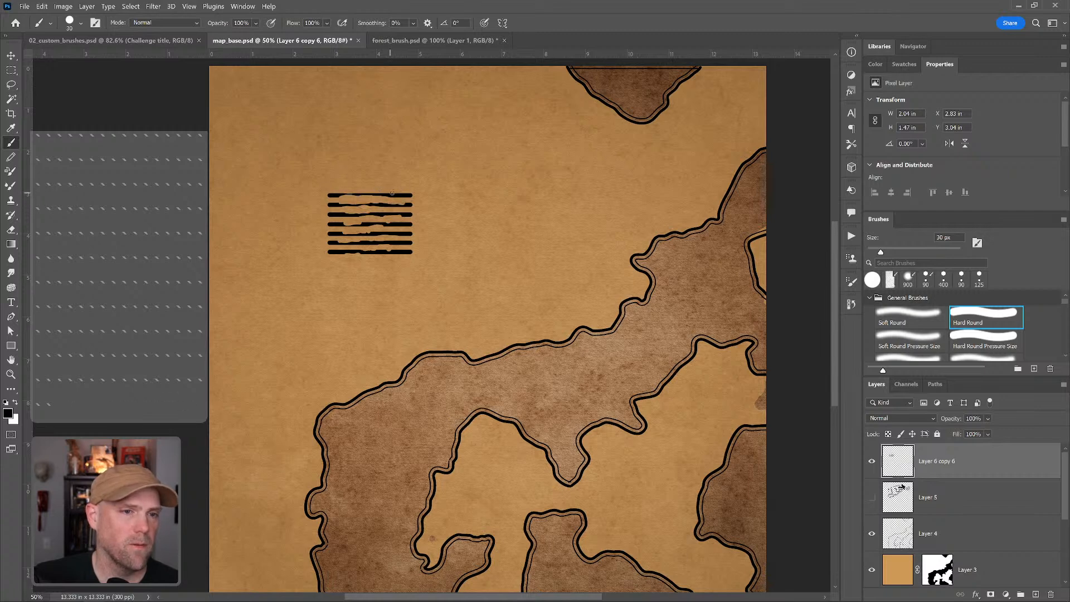
Select a square area about 1.36 in wide across the hatch lines, from the first line to just above the last
key("z")
left_click(385, 237)
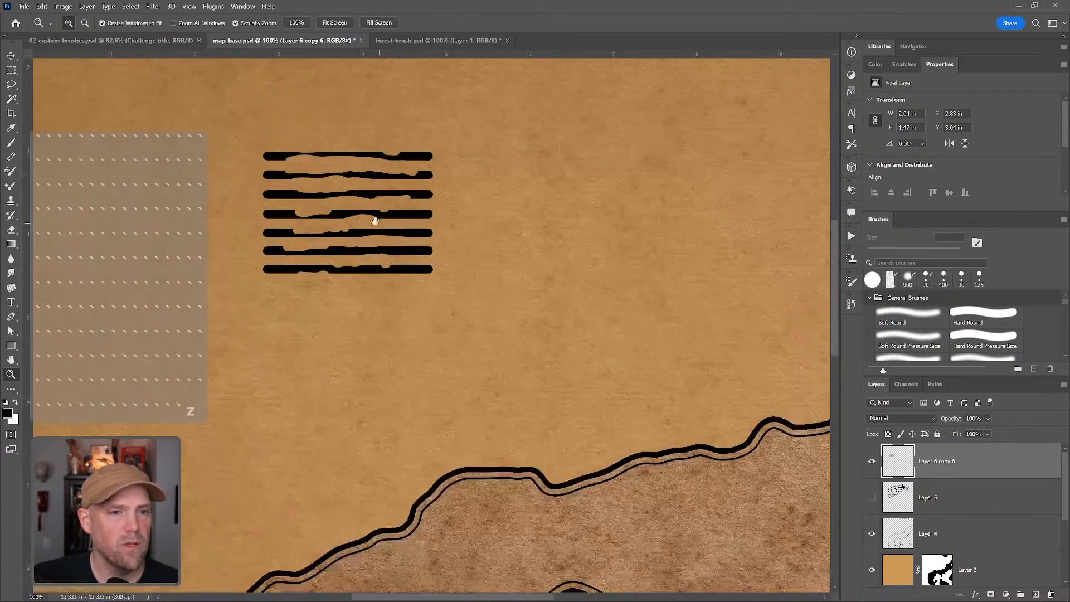
key("m")
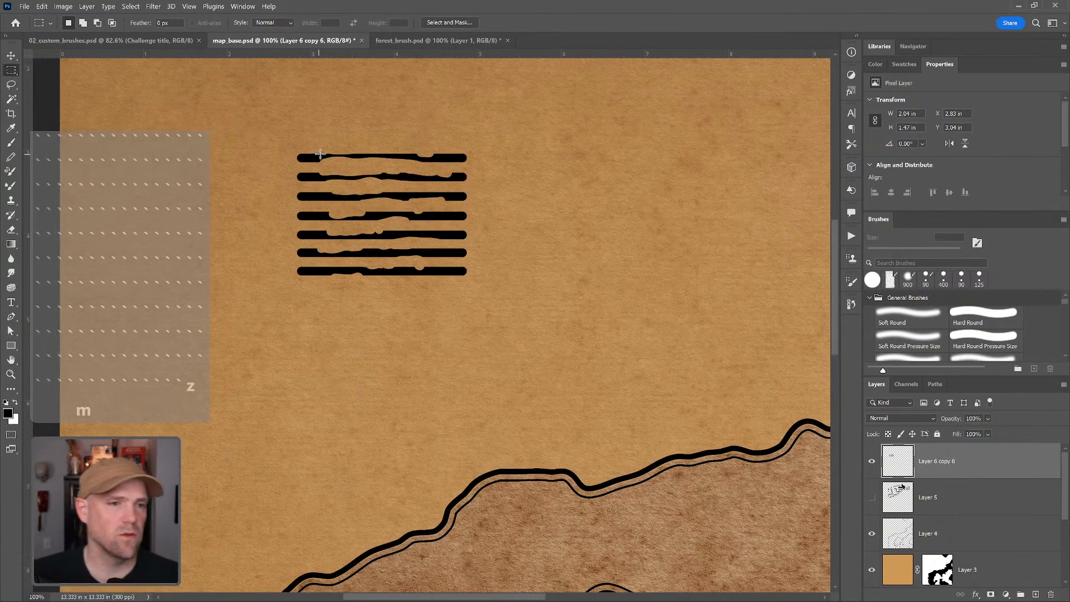
left_click_drag(314, 153, 465, 267)
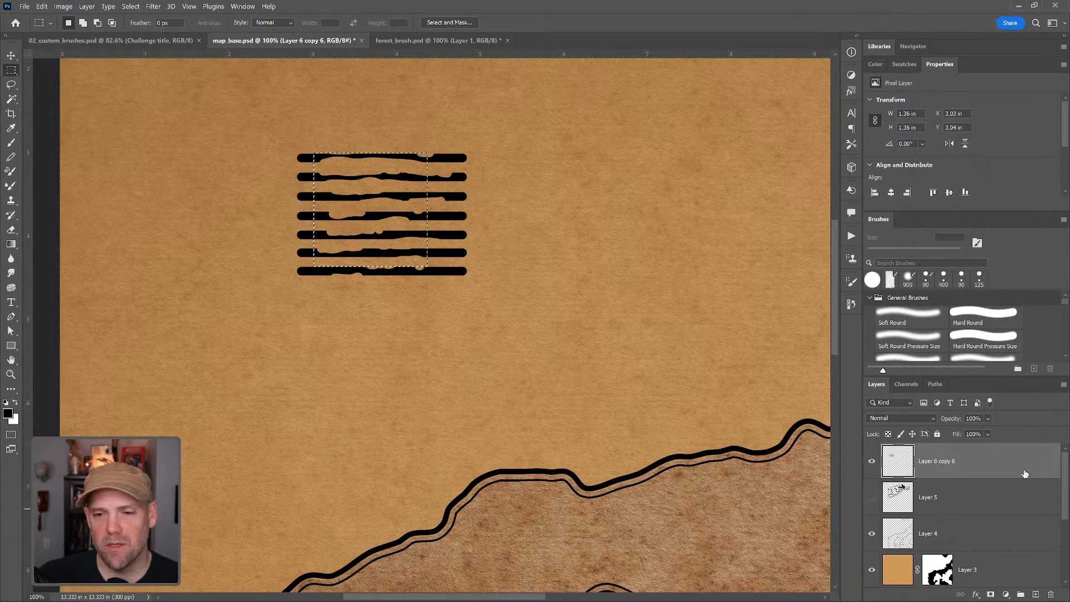
Hide Layer 4, Layer 3, the vintage brown paper texture and the Background so only the hatch lines show
scroll(1026, 485, "down", 3)
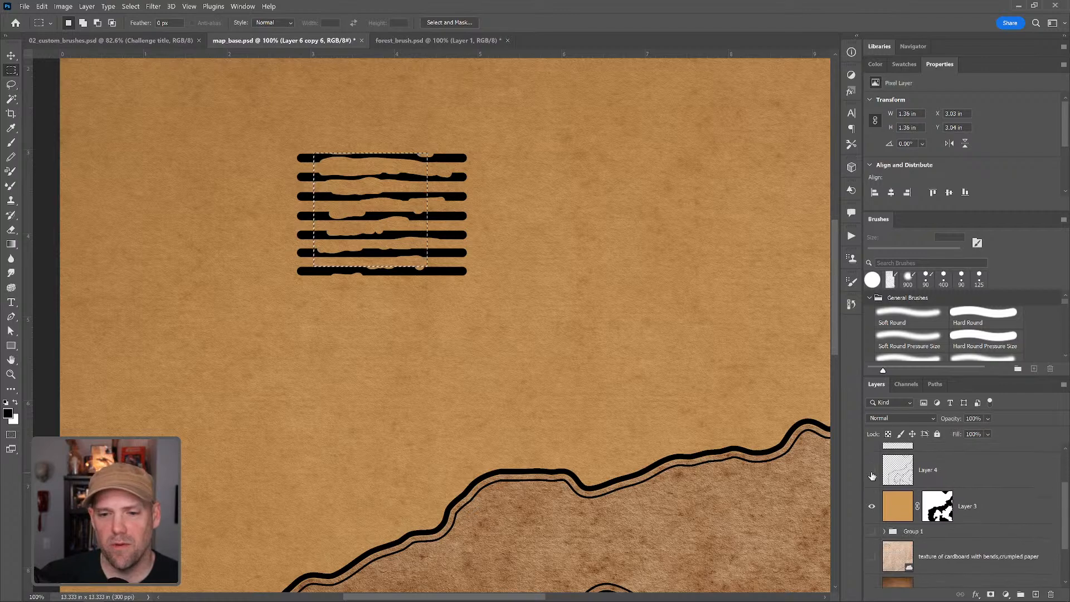
left_click(873, 471)
left_click(872, 506)
scroll(956, 553, "down", 3)
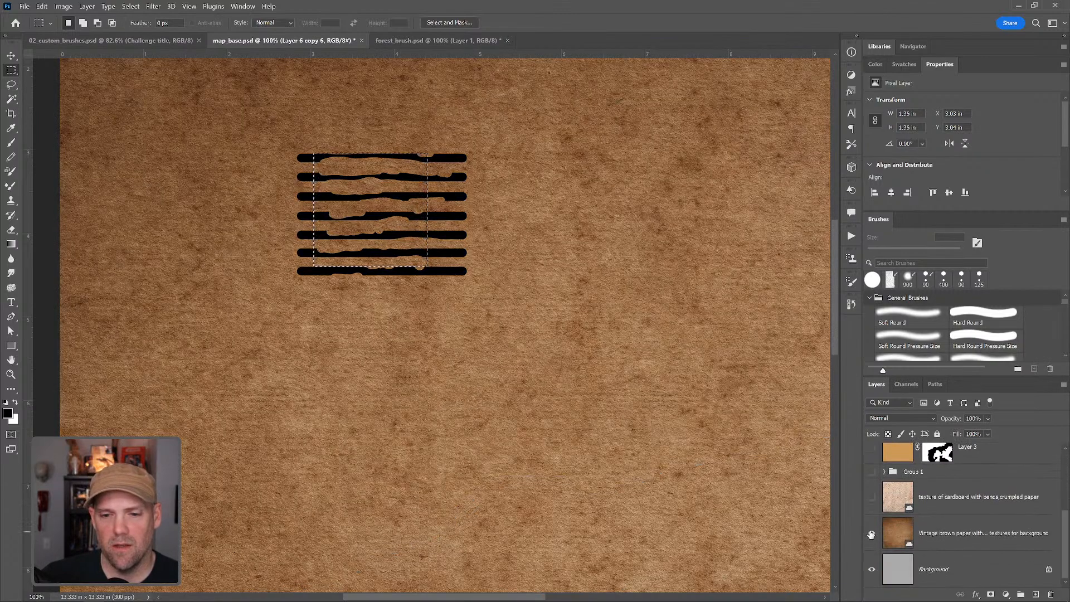
left_click_drag(872, 535, 872, 569)
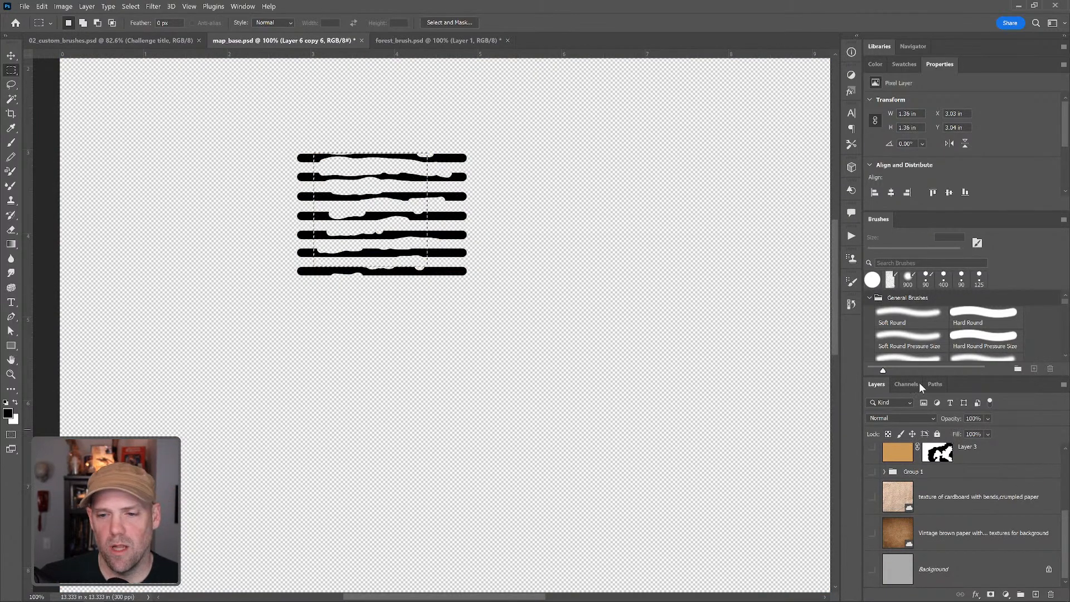
Define the selected hatch lines as a pattern named coasthatch
left_click(42, 7)
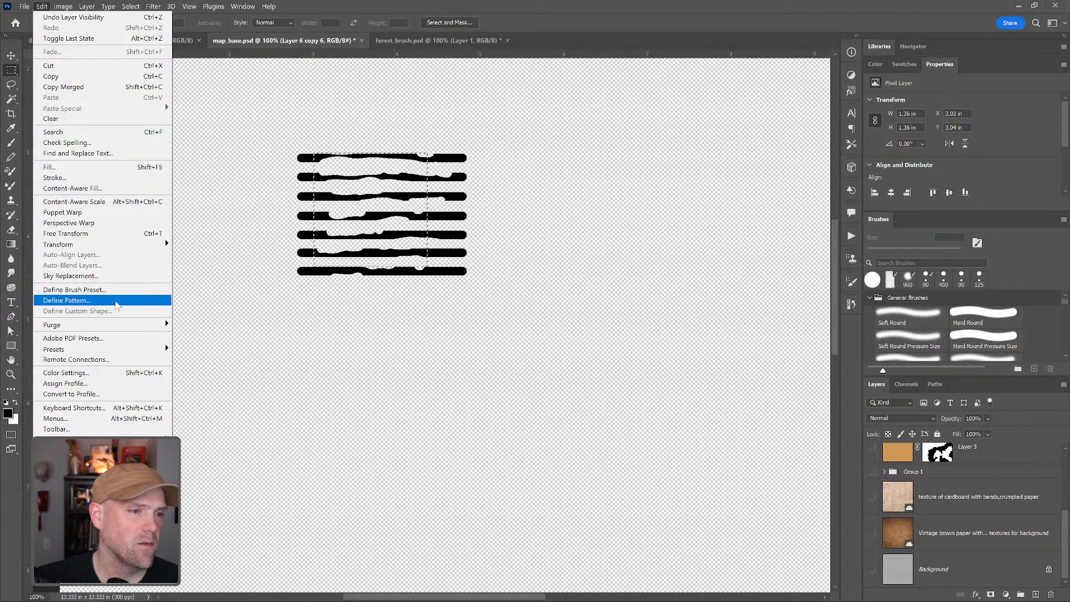
left_click(116, 301)
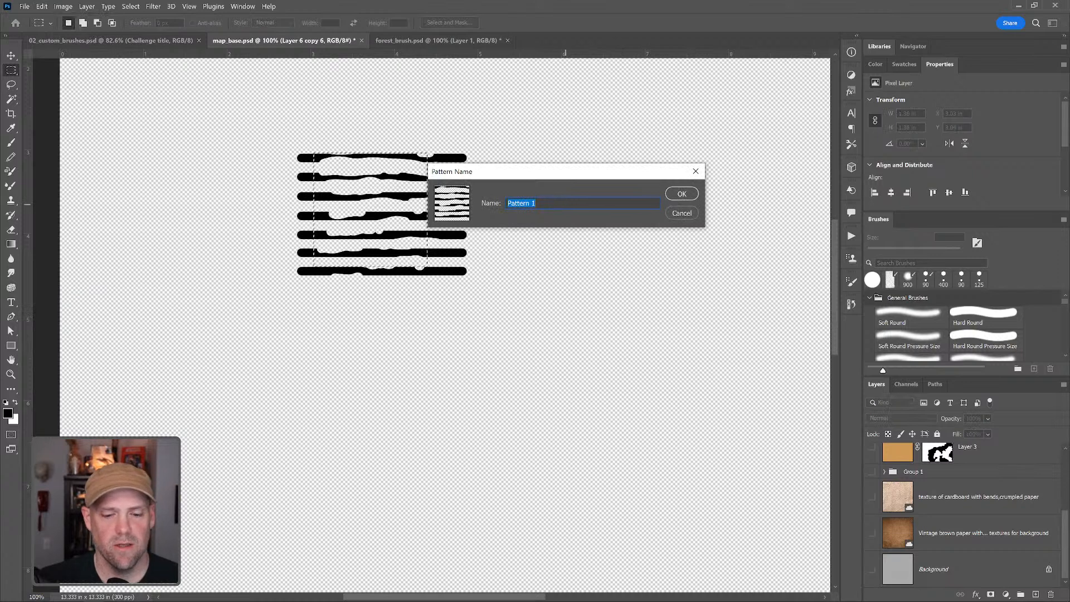
type("coasthatch")
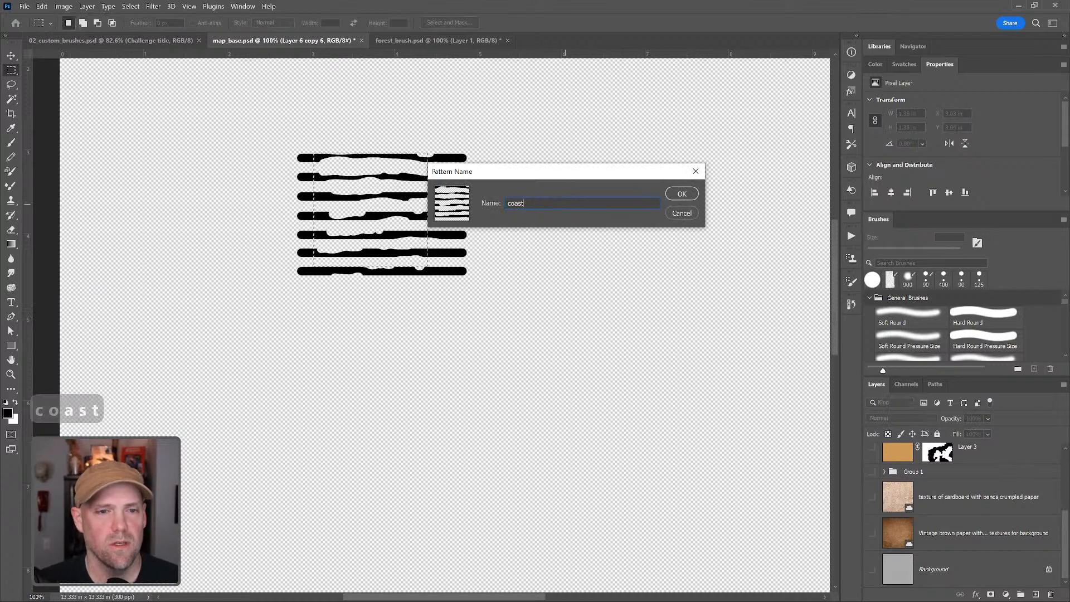
left_click(681, 194)
Switch to the Hard Round Pressure Size brush at 800 px and clear the selection
key("z")
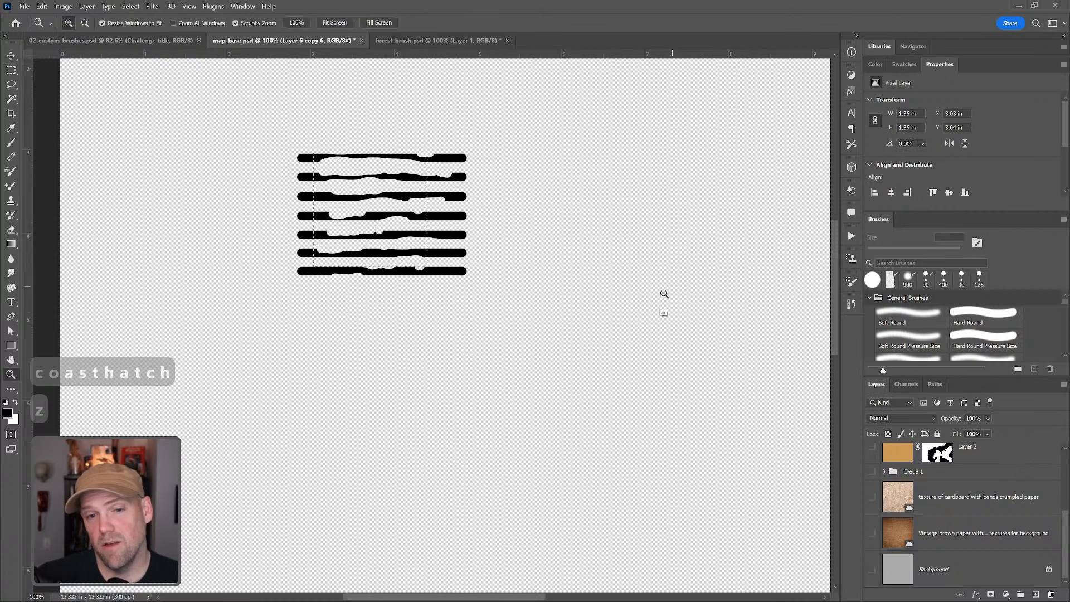
left_click(666, 291, "alt")
left_click(658, 300, "alt")
key("space")
mouse_move(689, 266)
left_mouse_down()
mouse_move(491, 218)
mouse_move(519, 223)
left_mouse_up()
key("m")
key("b")
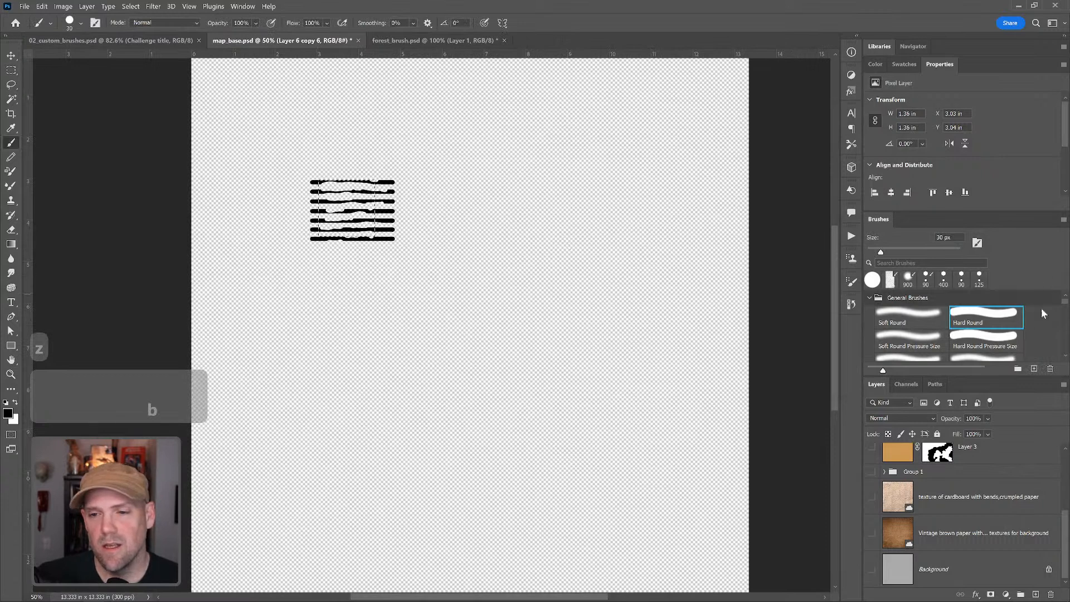
left_click(986, 342)
key("bracketright")
key("bracketright")
key("bracketright")
key("bracketright")
key("bracketright")
key("bracketright")
key("bracketright")
key("bracketright")
key("bracketright")
key("bracketright")
key("bracketright")
key("bracketright")
key("bracketright")
key("bracketright")
key("bracketright")
key("bracketright")
key("bracketright")
key("bracketright")
key("bracketright")
key("bracketright")
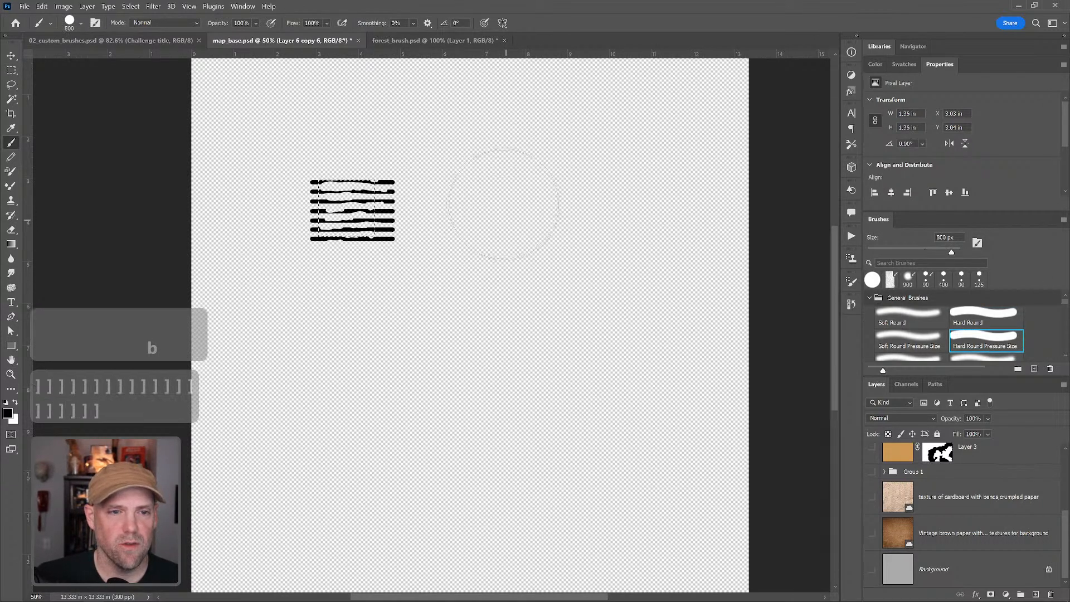
key("ctrl+d")
Paint three trial strokes beside the hatch lines with the untextured brush and undo each one
mouse_move(500, 202)
left_mouse_down()
mouse_move(576, 253)
mouse_move(527, 250)
left_mouse_up()
key("ctrl+z")
mouse_move(472, 294)
left_mouse_down()
mouse_move(524, 297)
mouse_move(518, 207)
mouse_move(606, 222)
left_mouse_up()
key("ctrl+z")
mouse_move(524, 218)
left_mouse_down()
mouse_move(597, 190)
mouse_move(652, 225)
mouse_move(544, 263)
mouse_move(437, 318)
left_mouse_up()
key("ctrl+z")
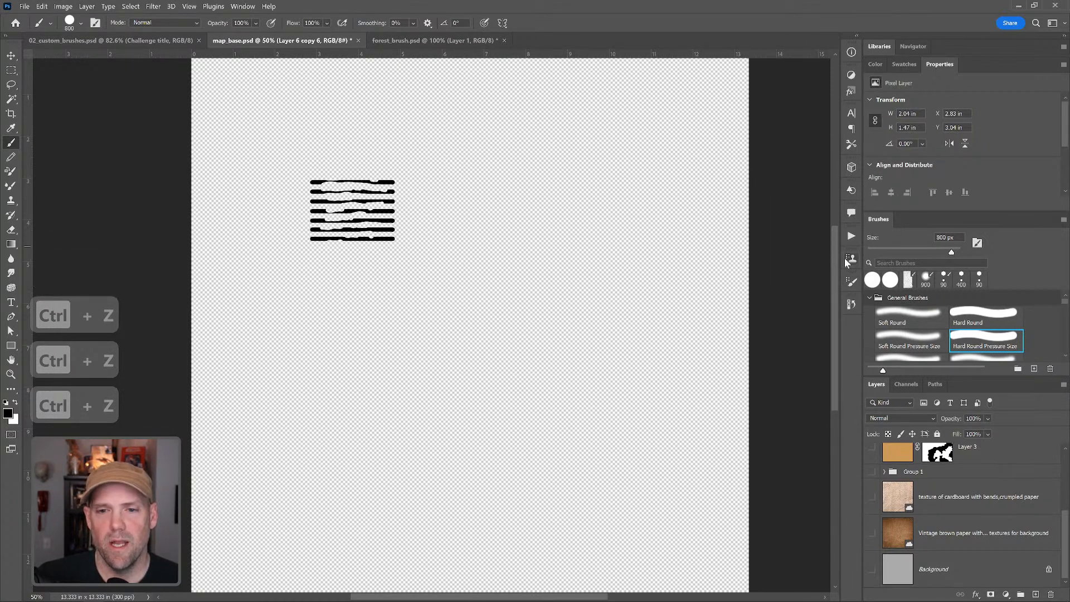
Enable Texture for the brush, assign the coasthatch pattern and turn off Invert
left_click(851, 281)
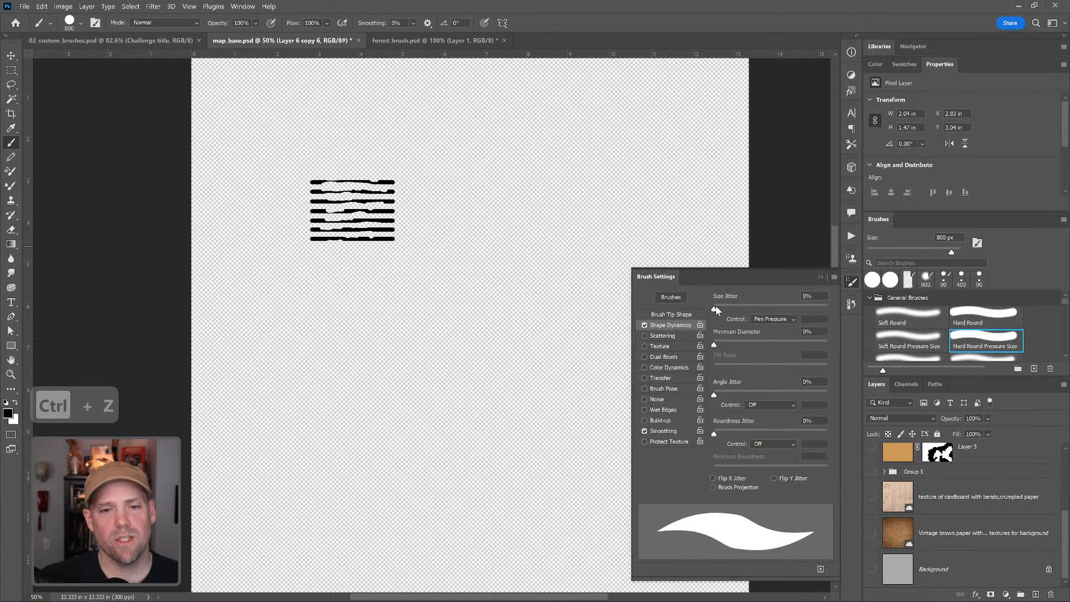
left_click(654, 348)
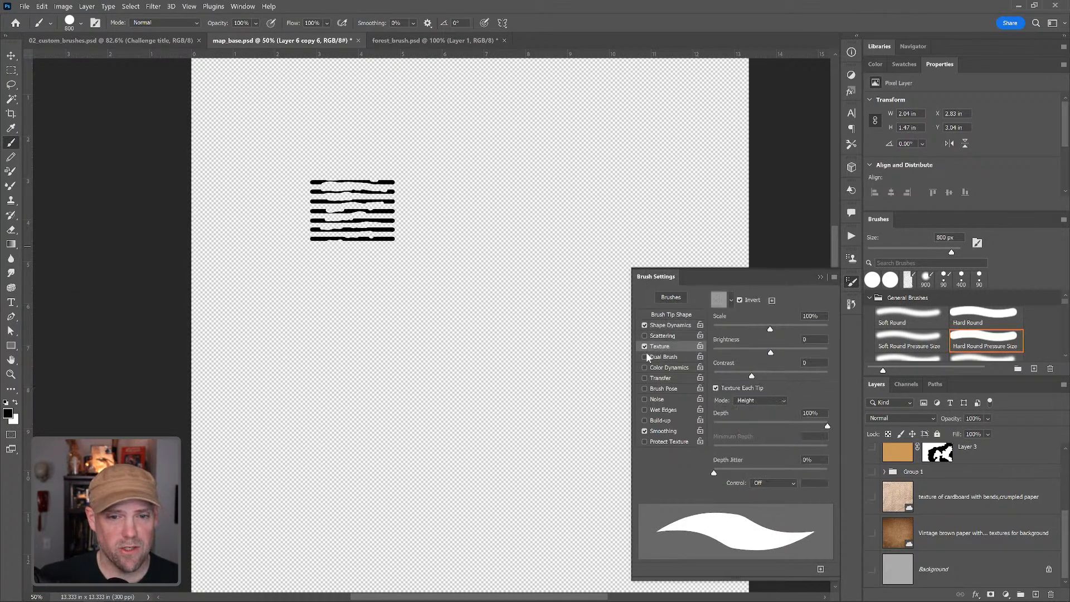
left_click(730, 301)
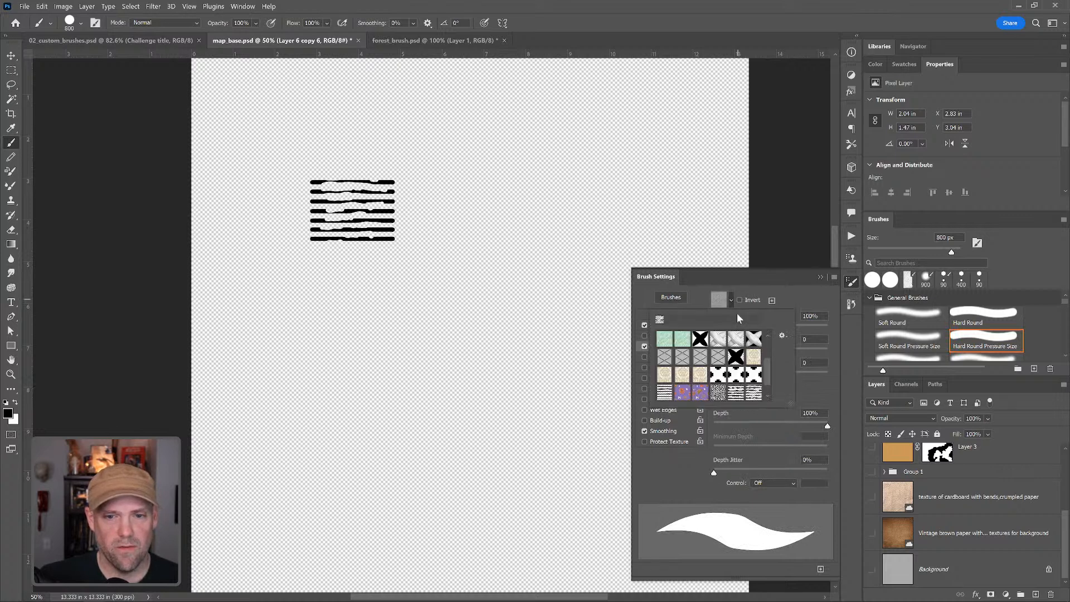
left_click_drag(767, 370, 768, 386)
left_click(665, 393)
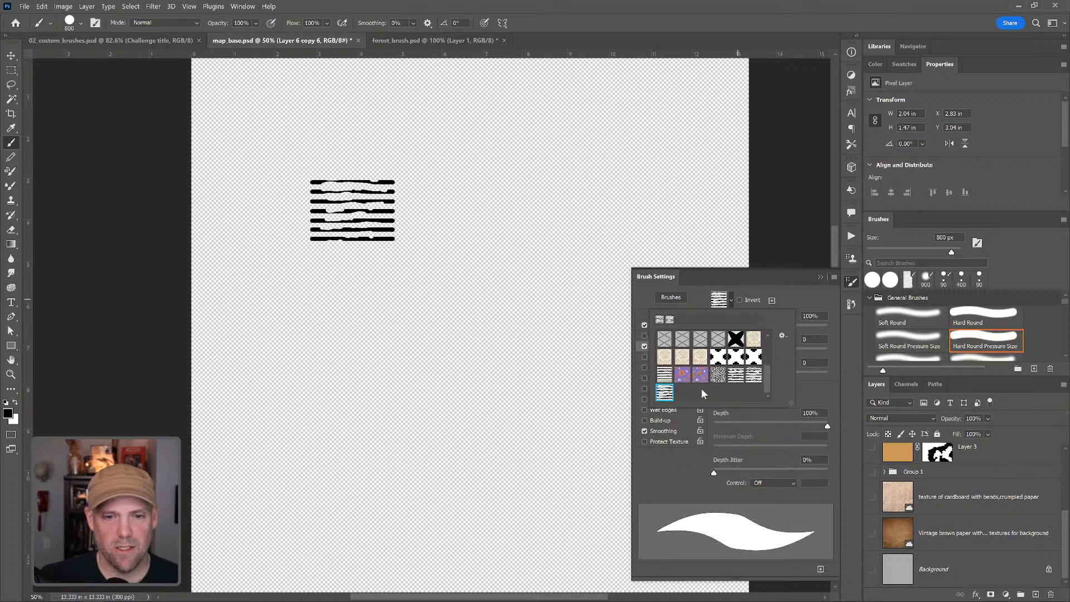
left_click(791, 299)
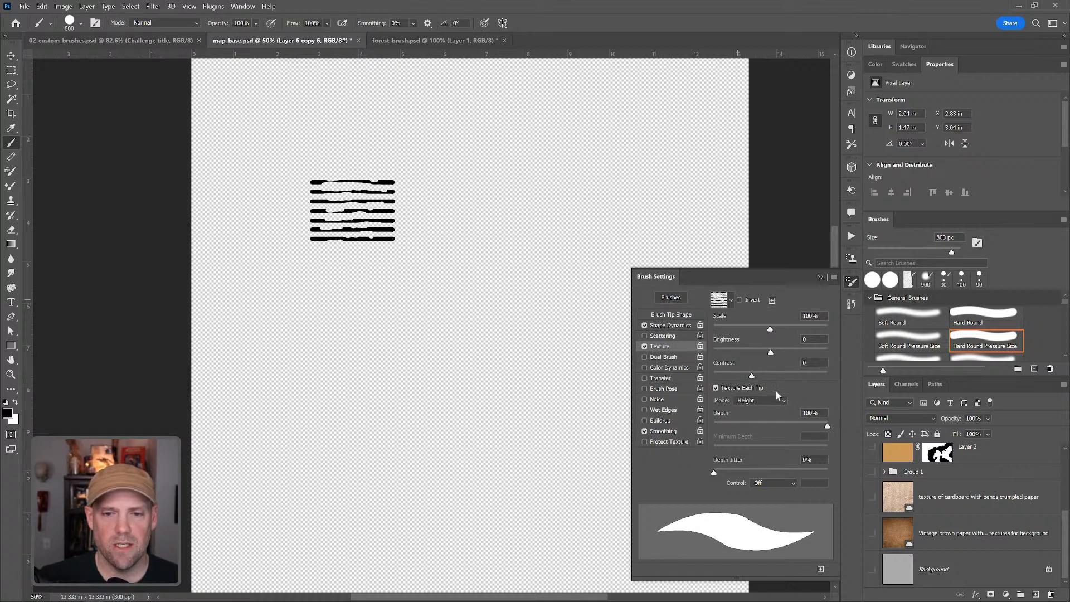
Set the brush texture's depth to 8% and scale to 38%, and paint a large hatched test area
left_click_drag(765, 420, 725, 428)
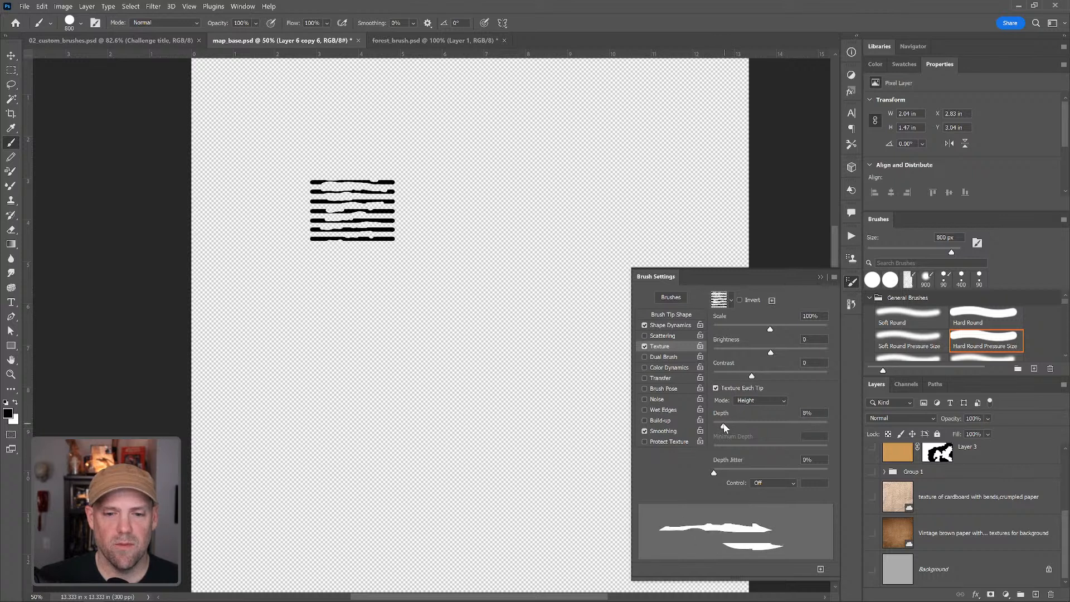
left_click_drag(769, 334, 736, 331)
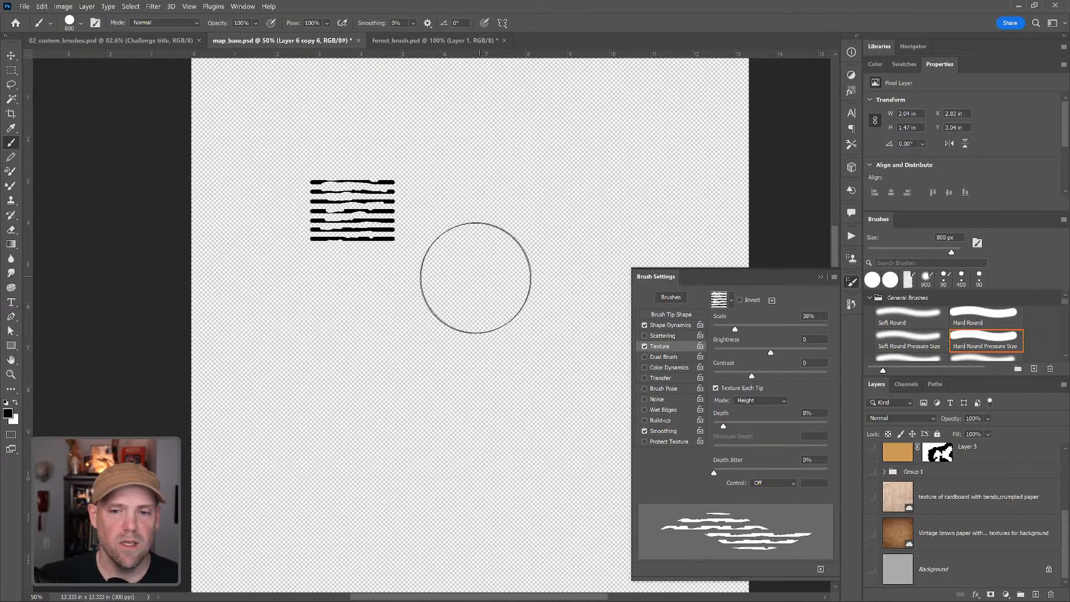
mouse_move(477, 274)
left_mouse_down()
mouse_move(494, 248)
mouse_move(488, 232)
mouse_move(449, 291)
mouse_move(470, 182)
mouse_move(527, 254)
mouse_move(495, 334)
mouse_move(370, 342)
mouse_move(423, 239)
mouse_move(436, 159)
mouse_move(521, 106)
mouse_move(455, 148)
left_mouse_up()
Save the textured brush as a new preset named hatch and paint a second test patch below the first
left_click(834, 278)
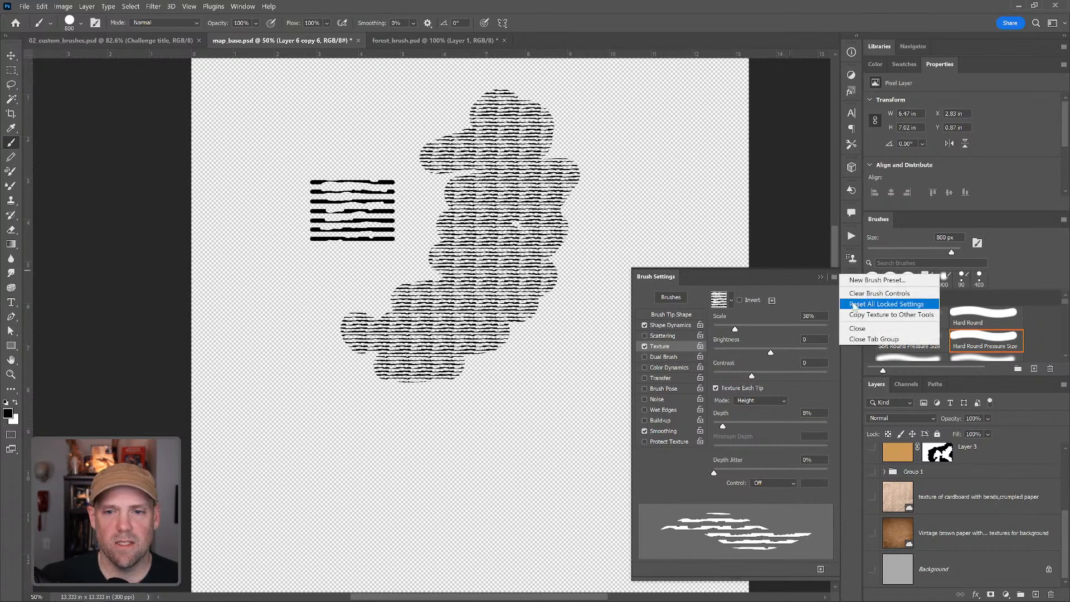
left_click(873, 278)
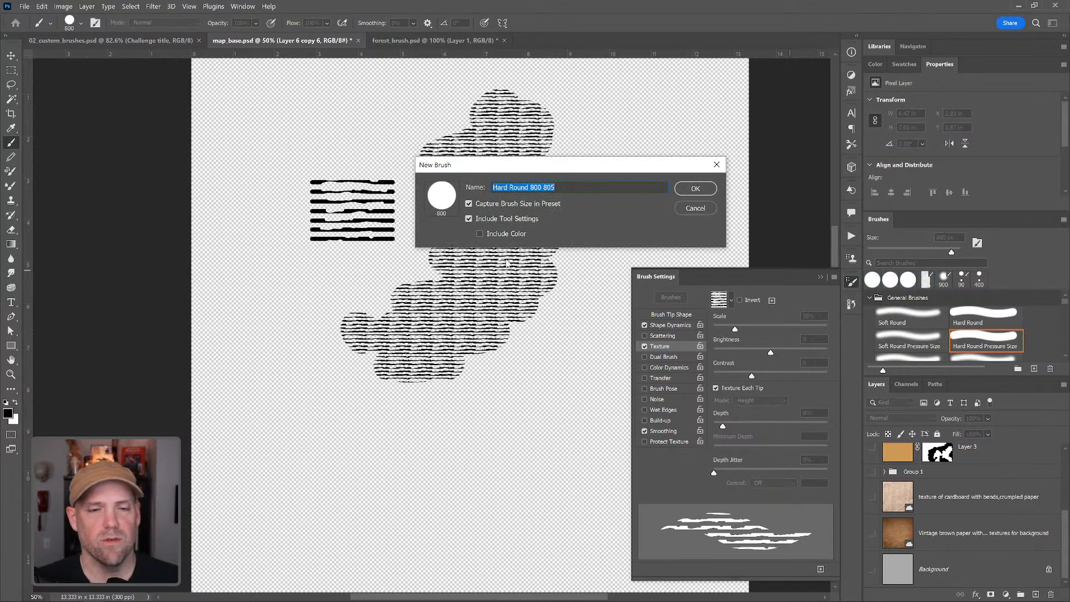
type("hatch")
key("Return")
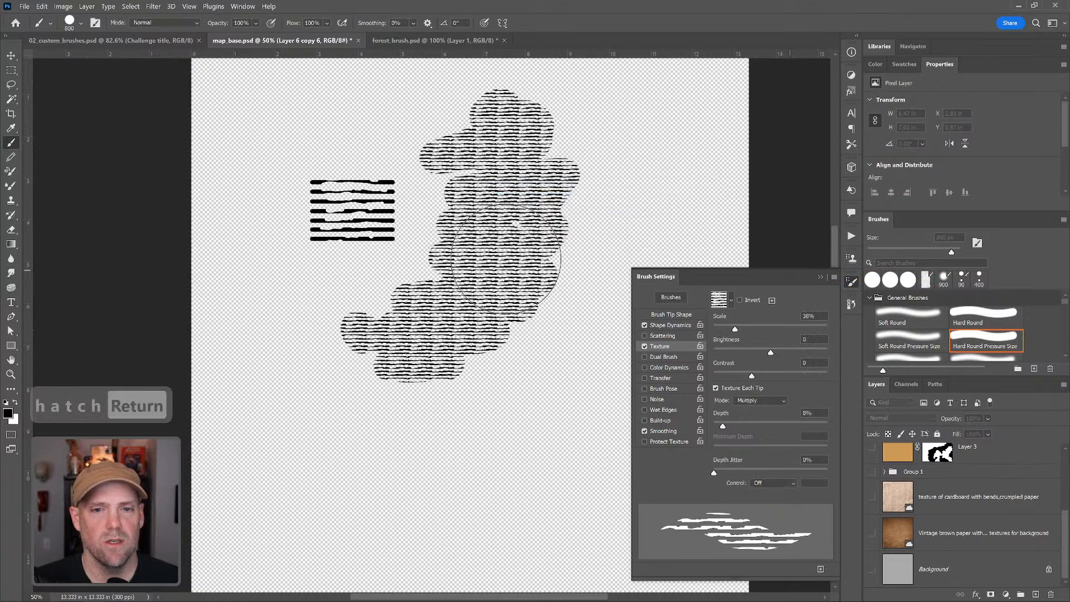
mouse_move(456, 425)
left_mouse_down()
mouse_move(407, 469)
mouse_move(317, 421)
mouse_move(418, 399)
left_mouse_up()
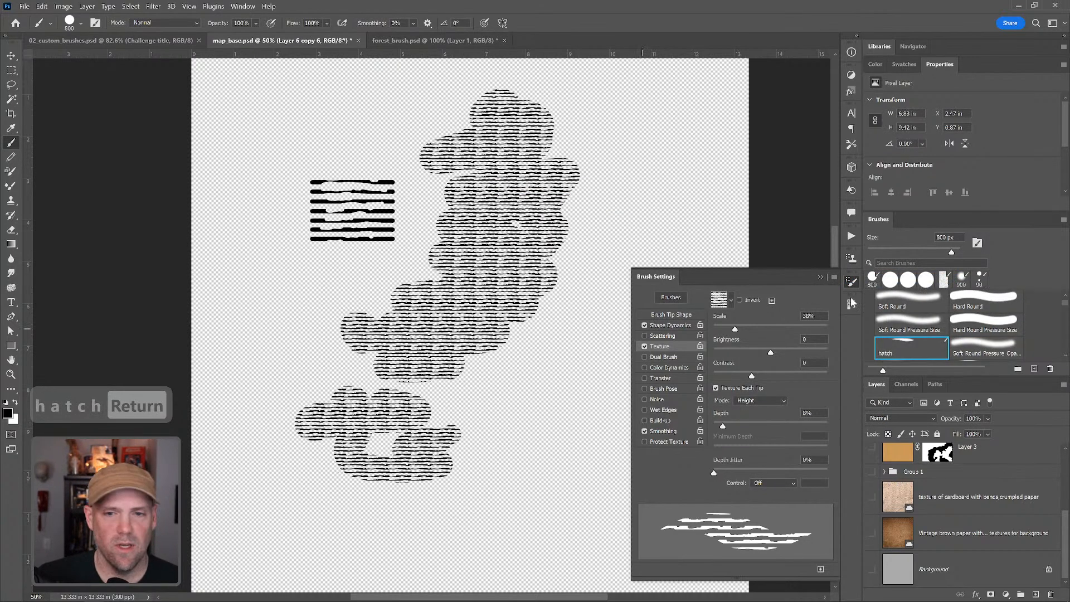
left_click(820, 277)
Show the vintage brown paper texture, Layer 3 and Layer 4 again, and hide the hatch test layer, Layer 6 copy 6
left_click(872, 534)
left_click(872, 498)
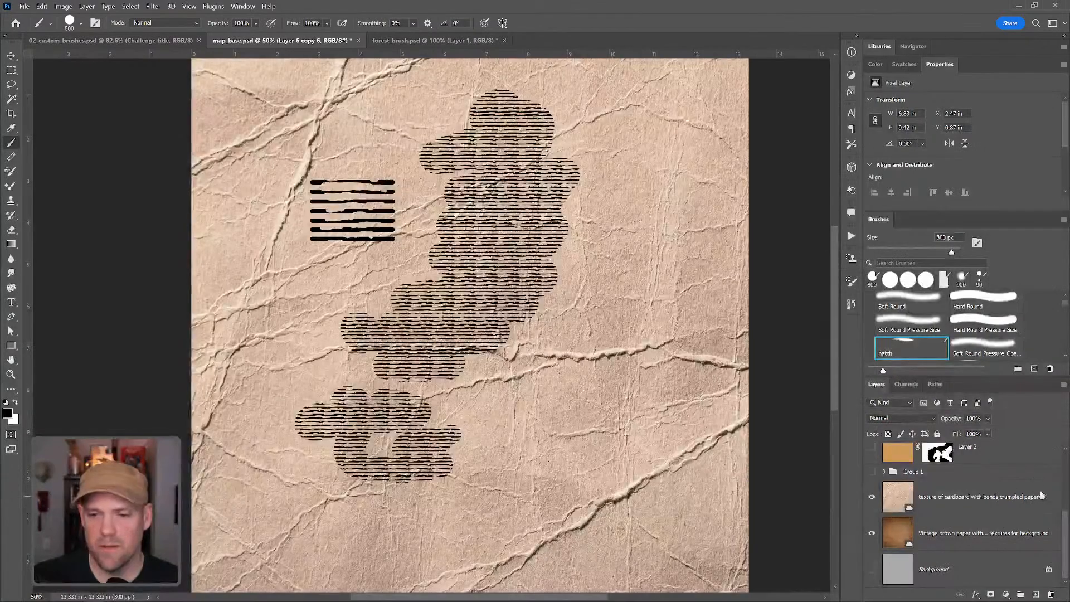
left_click(872, 497)
left_click(873, 449)
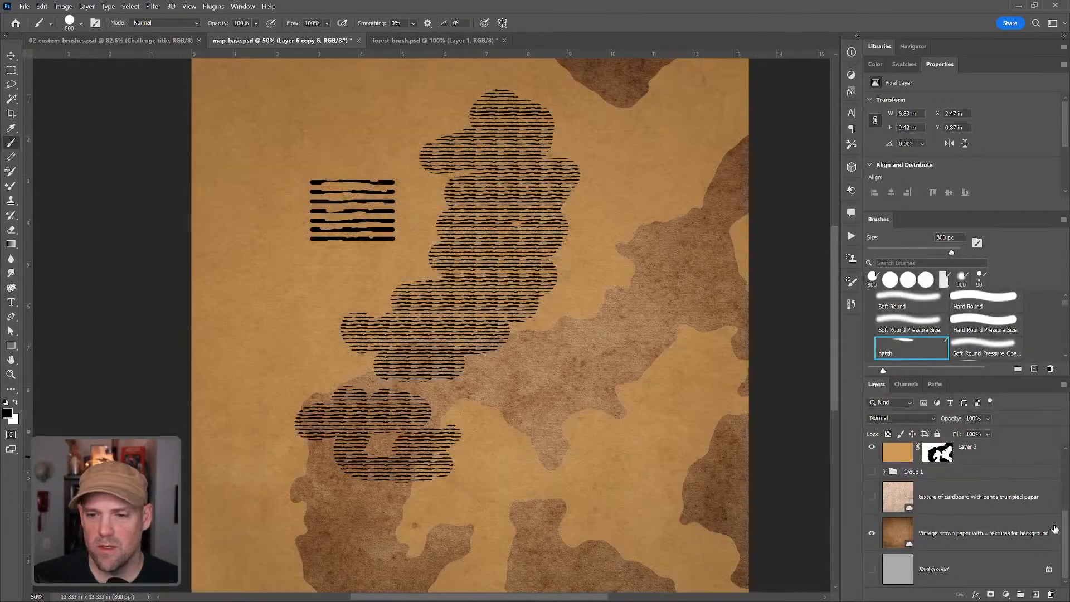
scroll(987, 492, "up", 3)
left_click(871, 508)
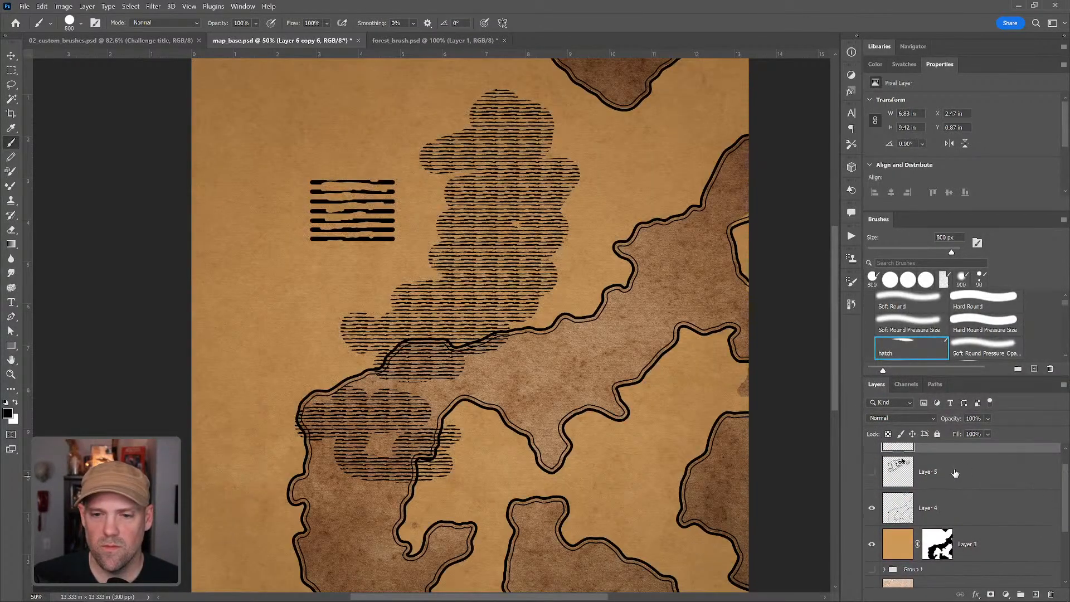
scroll(1061, 493, "up", 1)
left_click(872, 461)
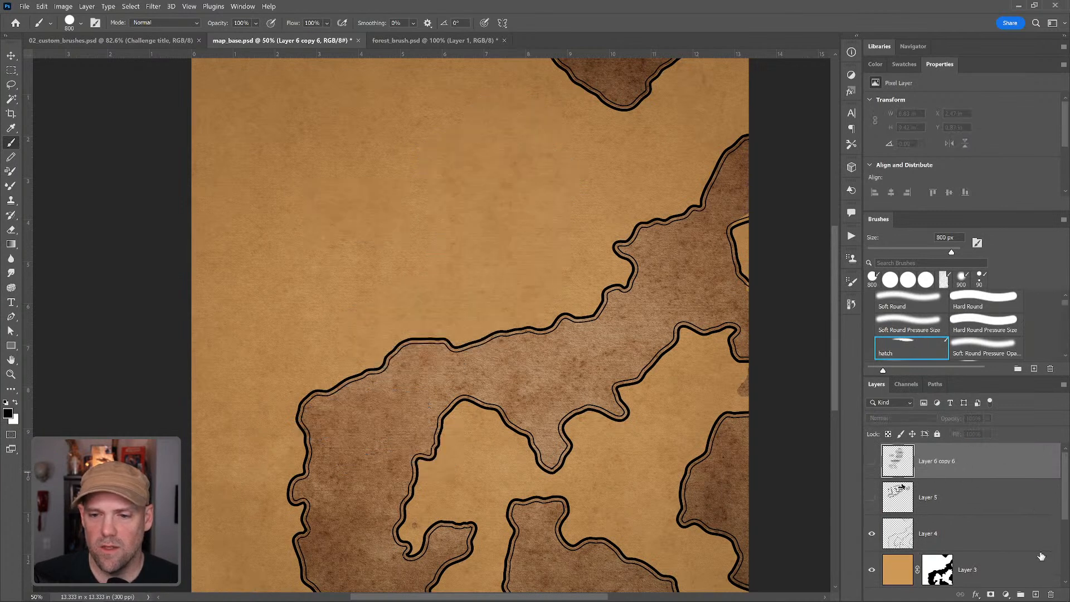
Add a new layer and paint a forest patch about 4 in wide in the sea with the forest_clstr brush at 400 px
left_click(1035, 595)
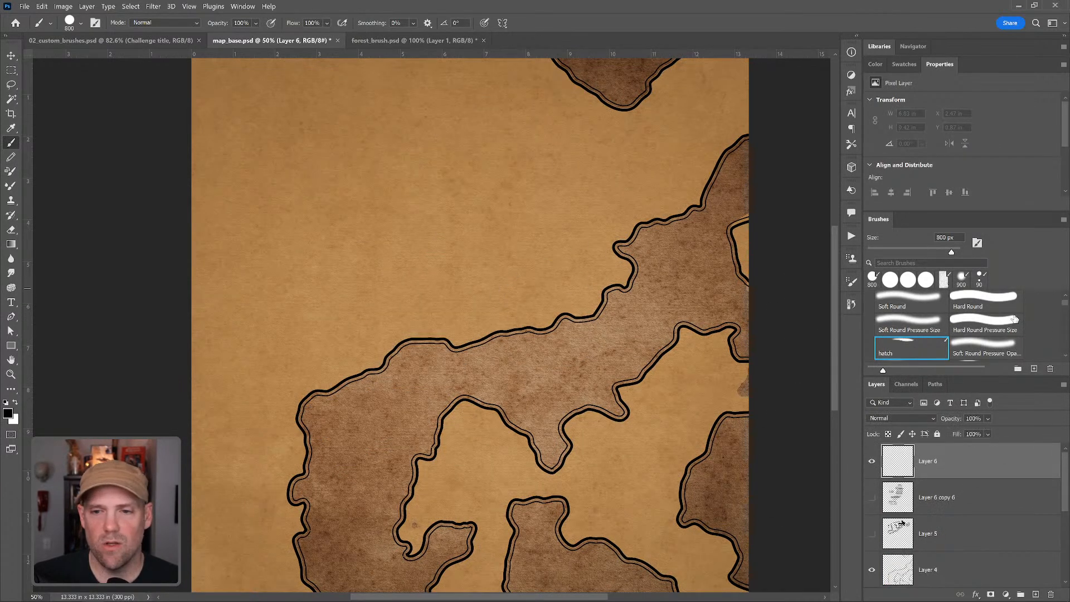
left_click_drag(1066, 304, 1068, 353)
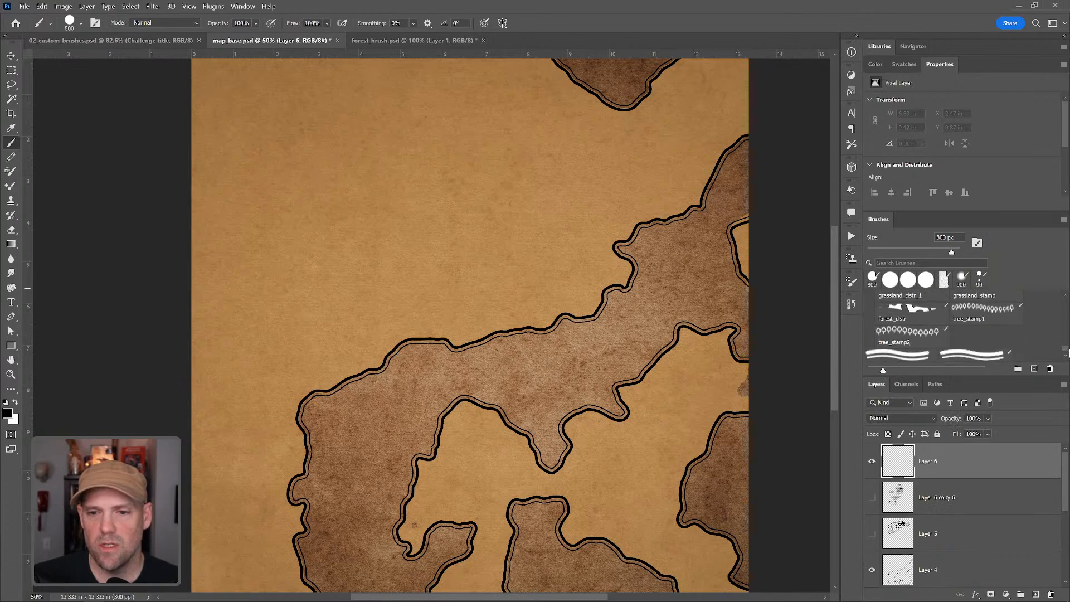
left_click(928, 317)
mouse_move(475, 232)
left_mouse_down()
mouse_move(464, 200)
mouse_move(471, 238)
mouse_move(480, 224)
mouse_move(493, 256)
mouse_move(546, 257)
mouse_move(507, 242)
mouse_move(523, 241)
mouse_move(526, 224)
mouse_move(539, 244)
mouse_move(519, 219)
mouse_move(569, 270)
mouse_move(591, 255)
mouse_move(606, 261)
mouse_move(550, 277)
mouse_move(480, 265)
mouse_move(492, 274)
mouse_move(473, 278)
mouse_move(490, 246)
left_mouse_up()
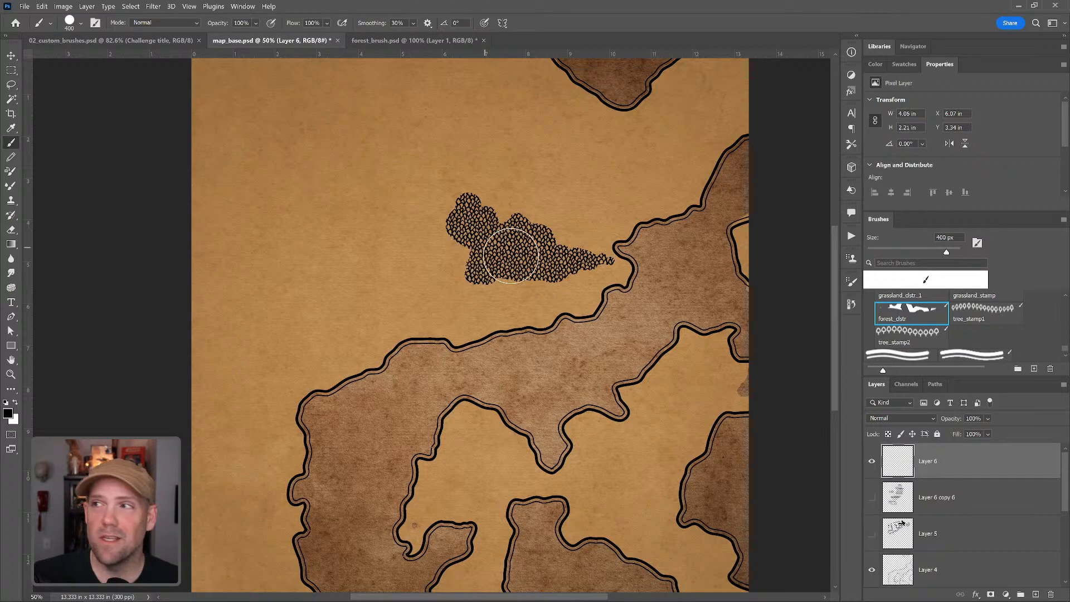
mouse_move(598, 216)
left_mouse_down()
mouse_move(544, 245)
mouse_move(571, 241)
mouse_move(559, 260)
mouse_move(523, 275)
mouse_move(548, 290)
mouse_move(524, 294)
mouse_move(534, 283)
mouse_move(579, 295)
left_mouse_up()
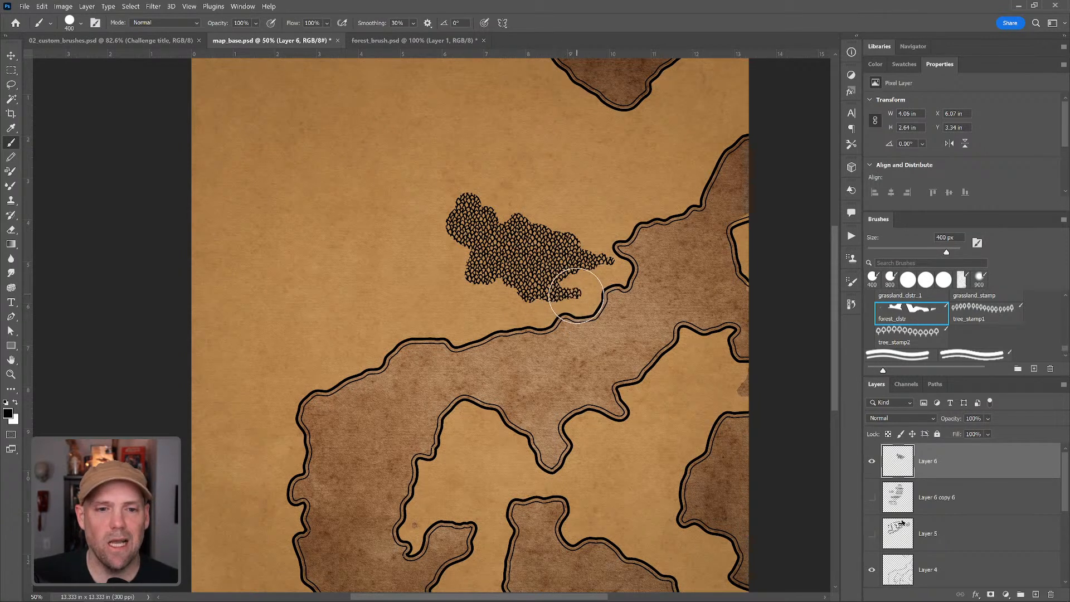
Examine the tree tile in forest_brush.psd at 300% as a repeating pattern with Pattern Preview
left_click(382, 40)
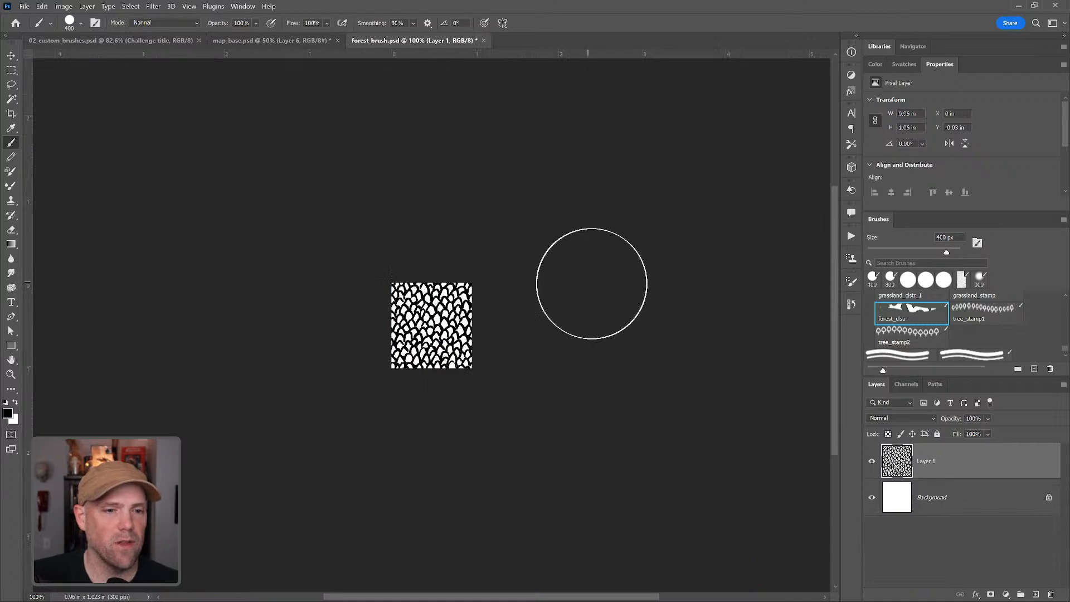
key("z")
left_click(453, 331)
left_click(466, 324)
key("space")
left_click_drag(450, 311, 626, 297)
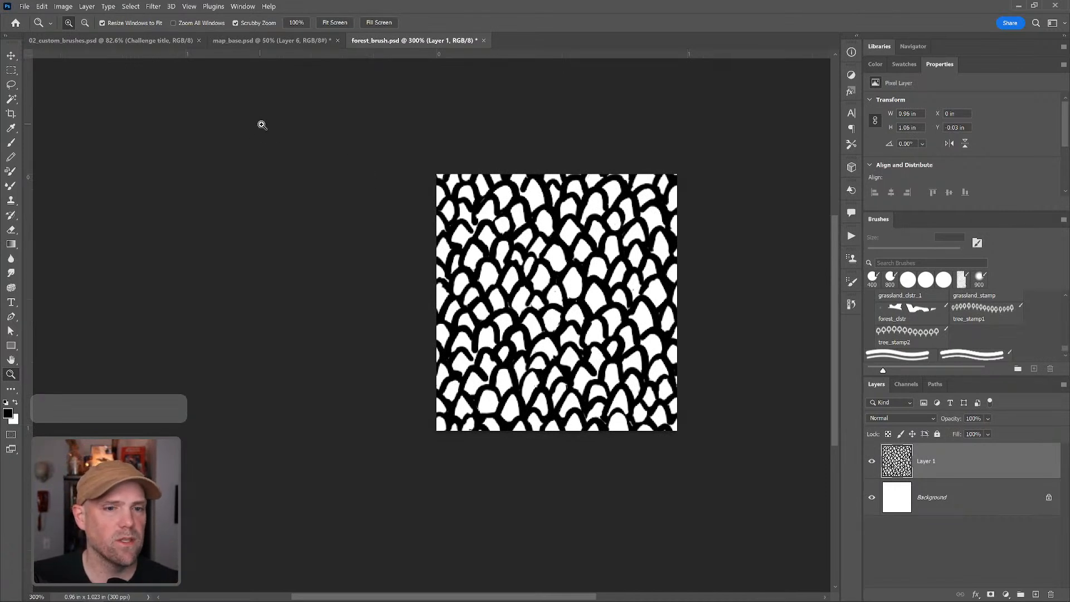
left_click(189, 7)
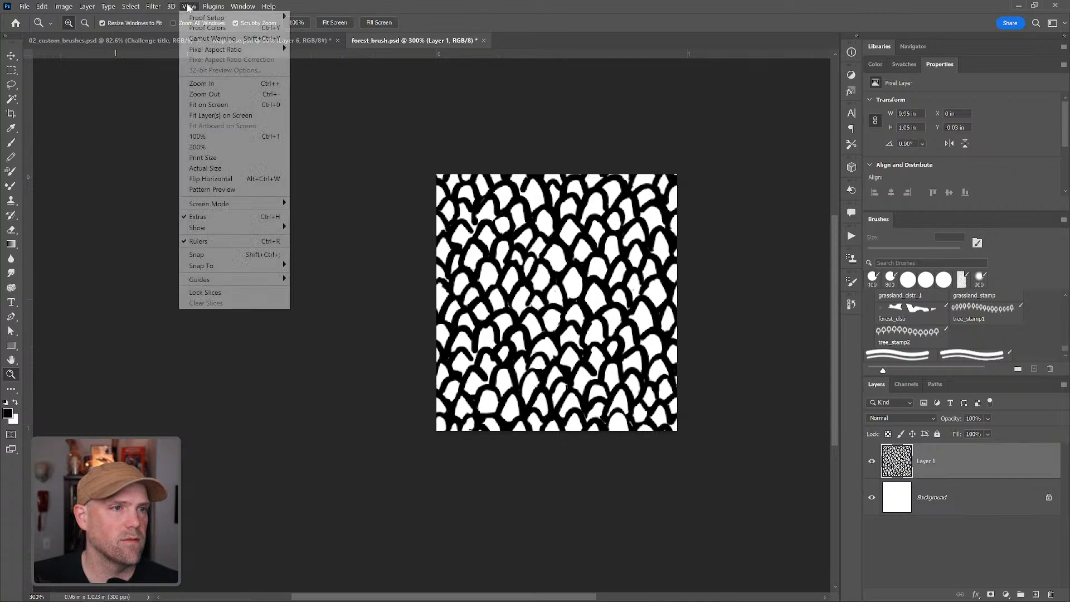
left_click(242, 189)
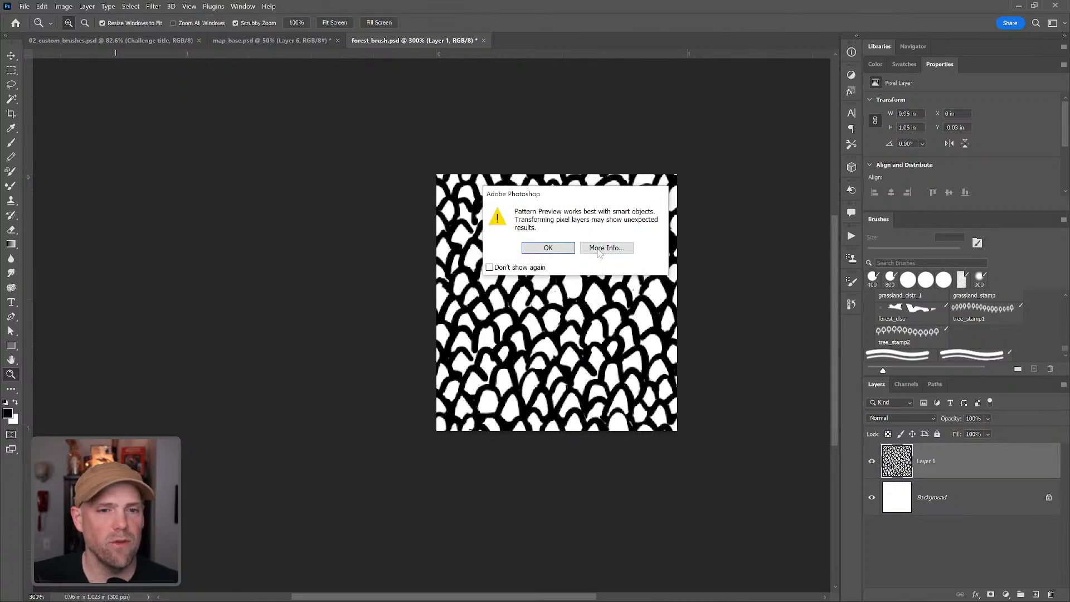
left_click(547, 248)
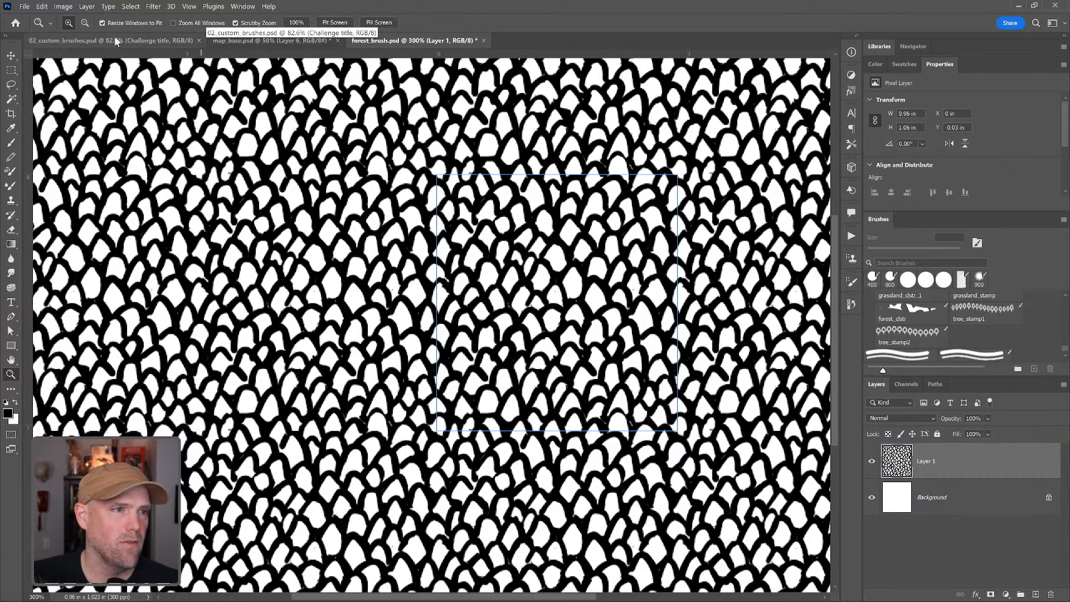
Return to map_base.psd and extend the forest patch on Layer 6 with another branch towards the coastline
left_click(240, 40)
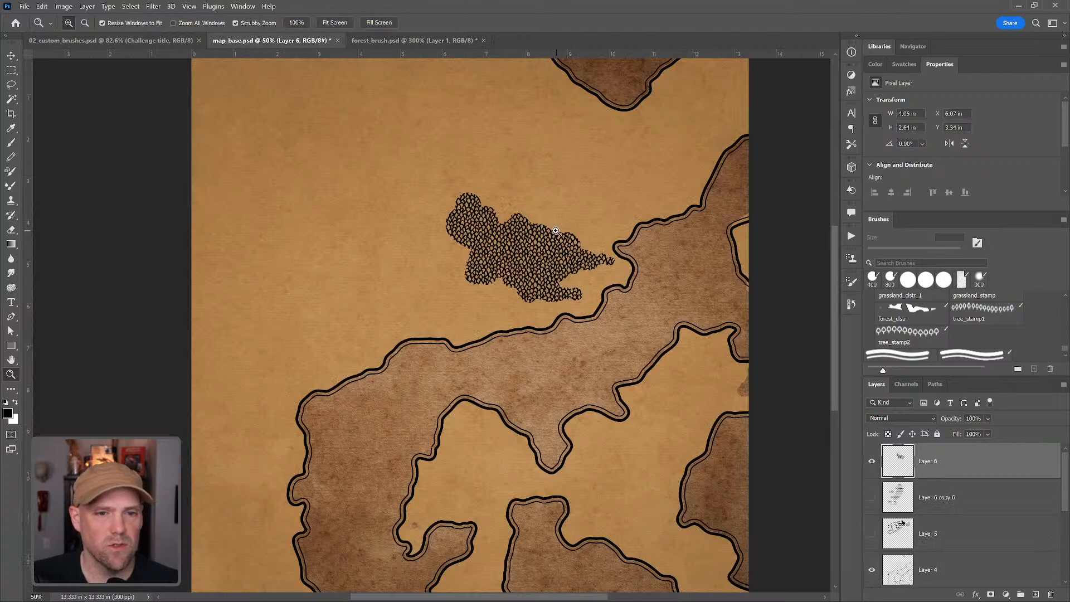
key("b")
mouse_move(554, 239)
left_mouse_down()
mouse_move(591, 219)
mouse_move(621, 224)
left_mouse_up()
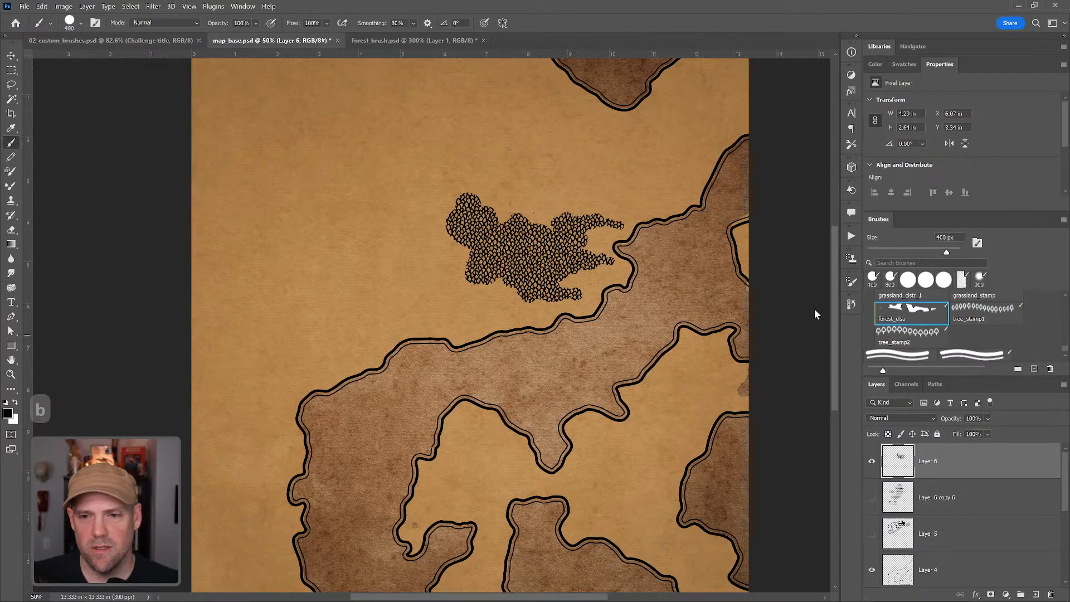
Examine the forest_clstr brush's texture settings and the tree pattern assigned to it
key("z")
left_click(639, 299)
left_click_drag(640, 299, 546, 292)
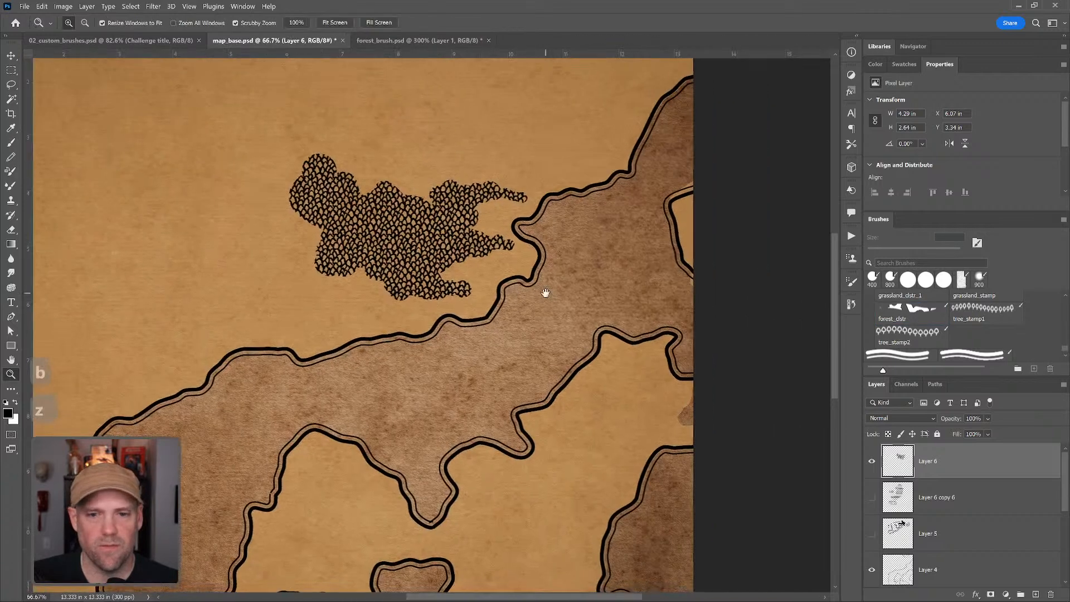
left_click(851, 282)
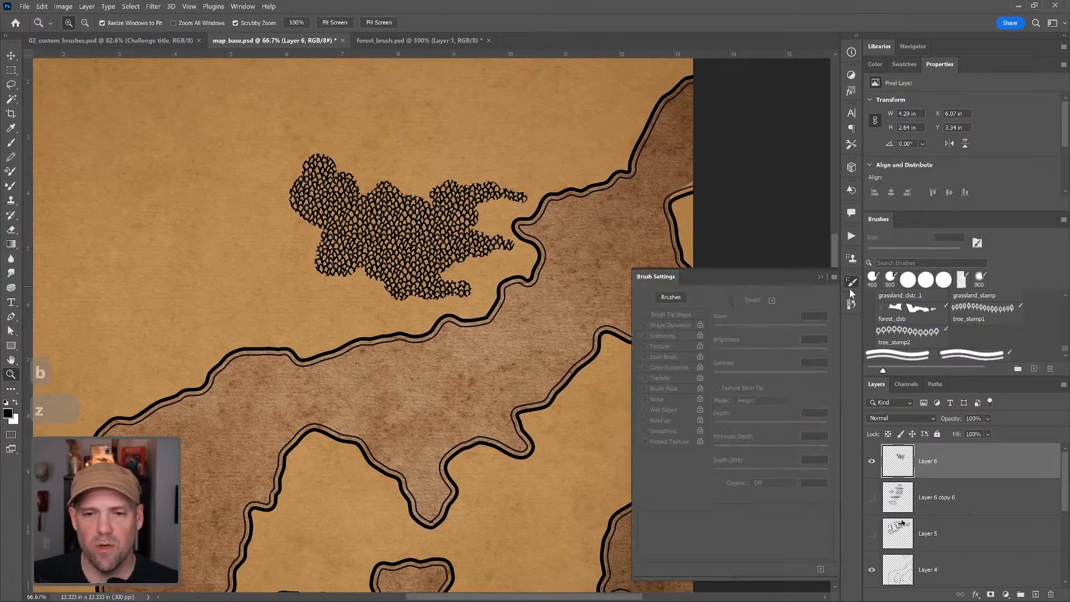
left_click(910, 313)
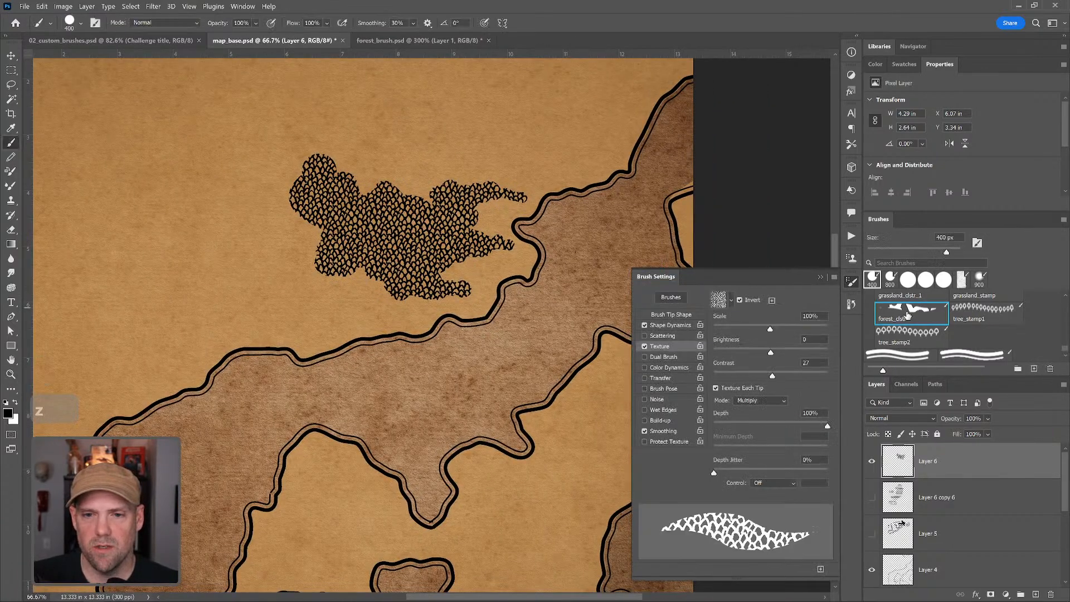
left_click(731, 301)
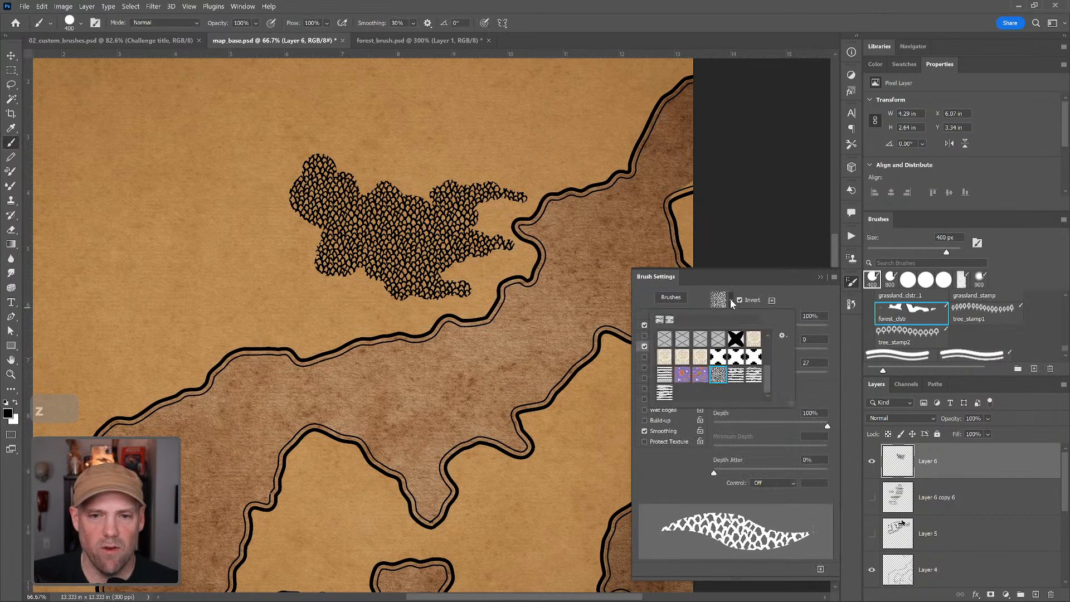
left_click(786, 301)
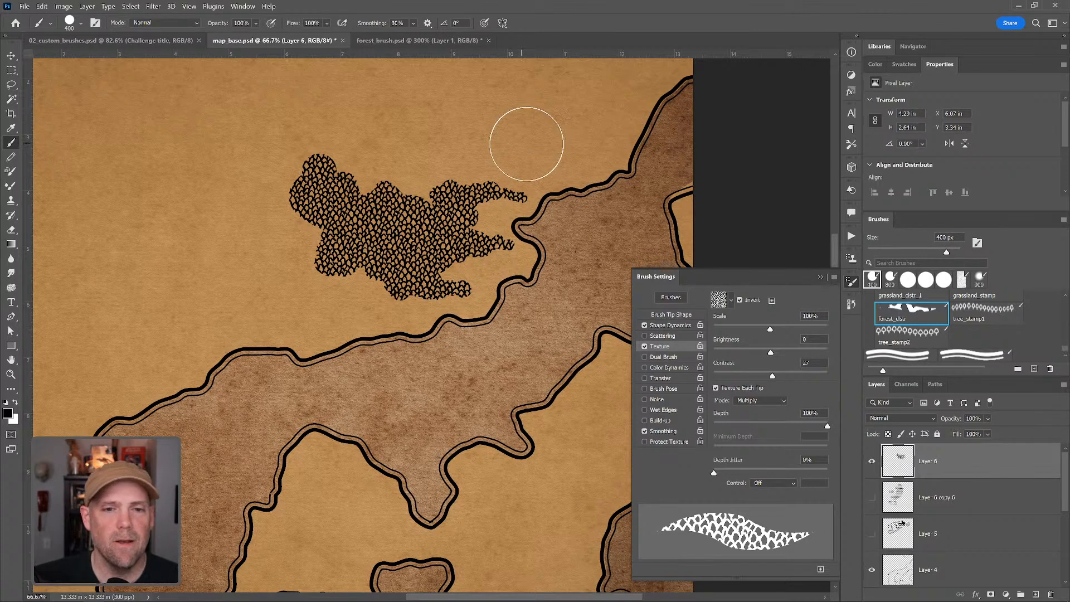
left_click(821, 276)
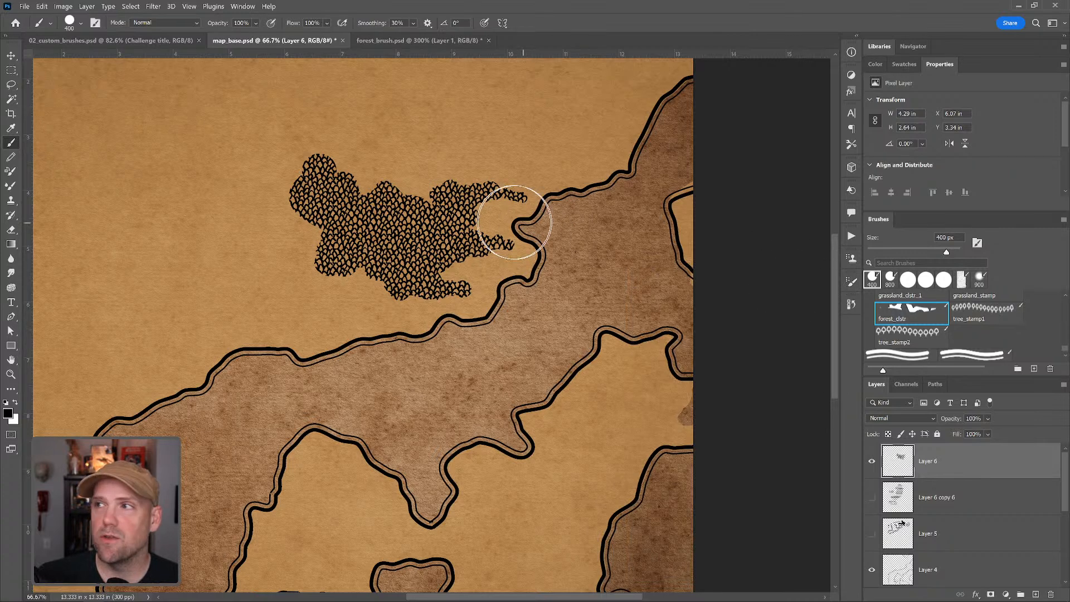
Stamp a single mountain in the sea above the forest patch with the mtn_single_stamp brush at 600 px
key("z")
left_click(478, 218, "alt")
key("space")
left_click_drag(467, 215, 510, 236)
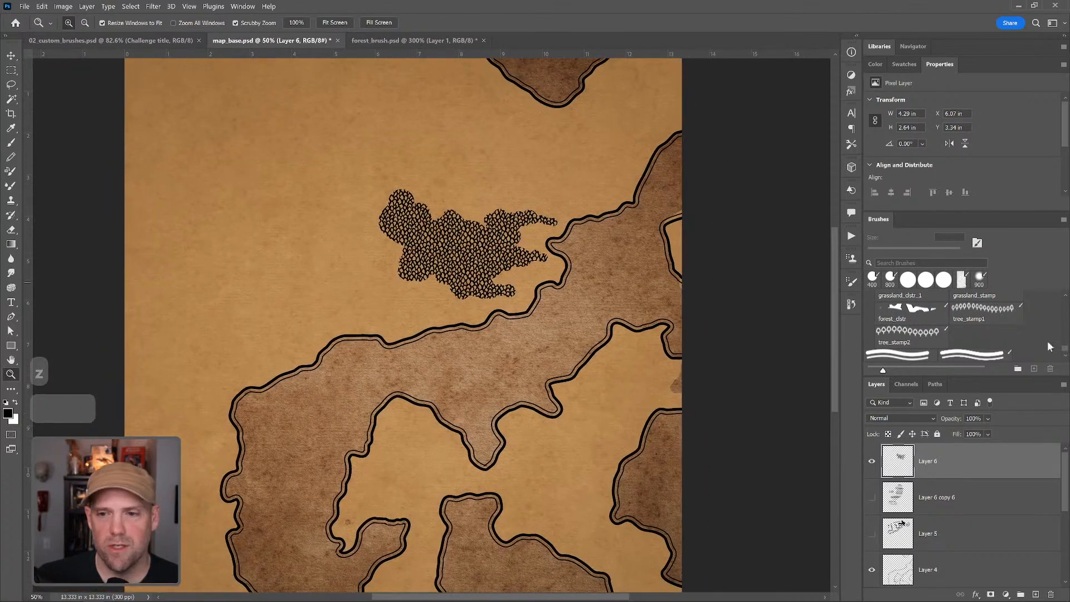
scroll(1065, 297, "up", 2)
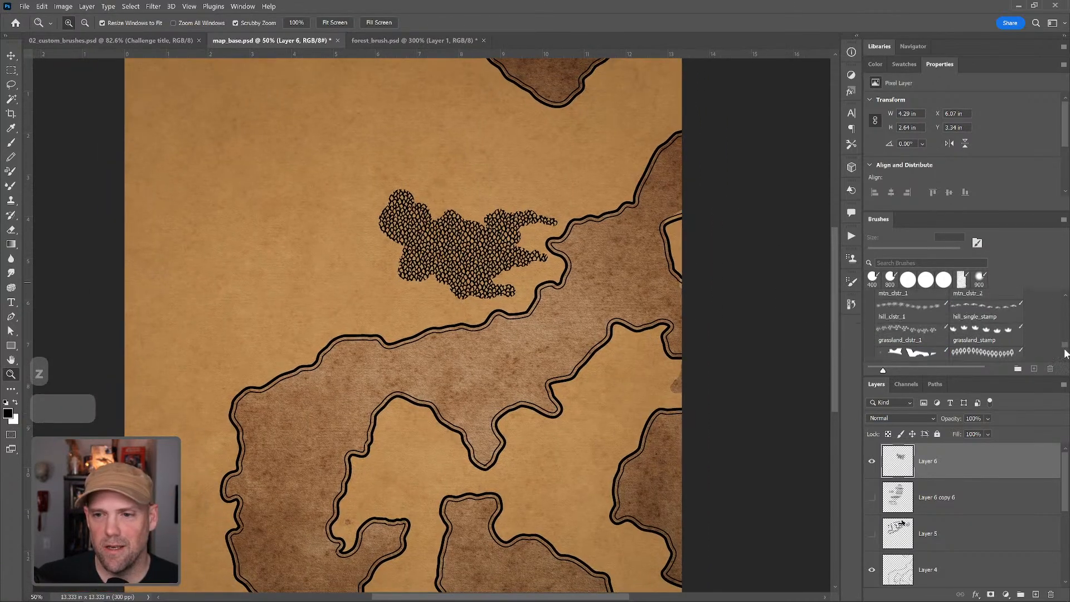
scroll(1067, 351, "up", 3)
scroll(1065, 335, "down", 4)
left_click_drag(1066, 341, 1069, 340)
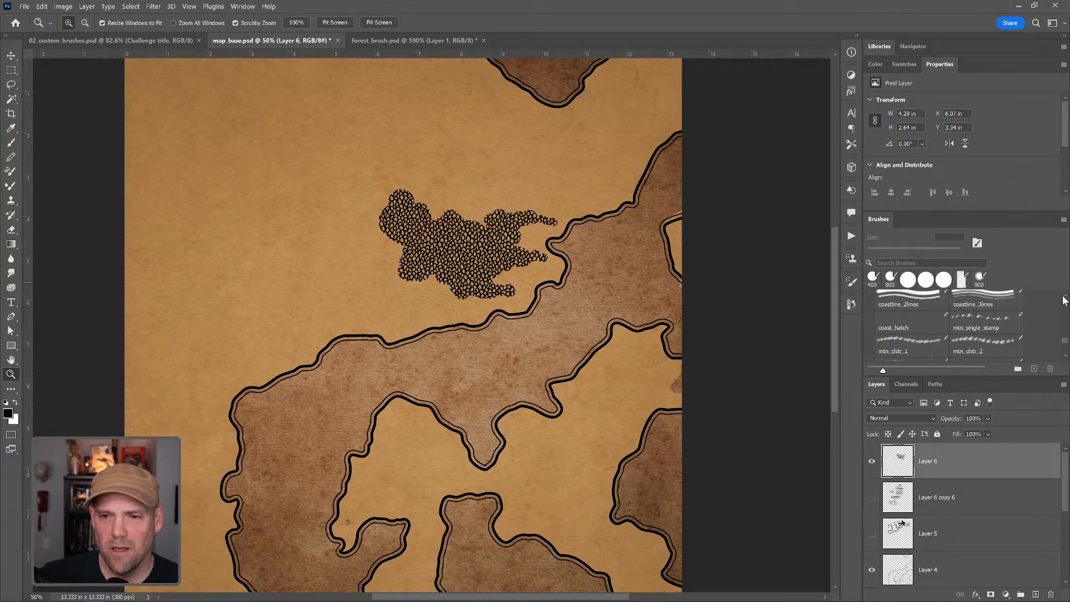
left_click(989, 329)
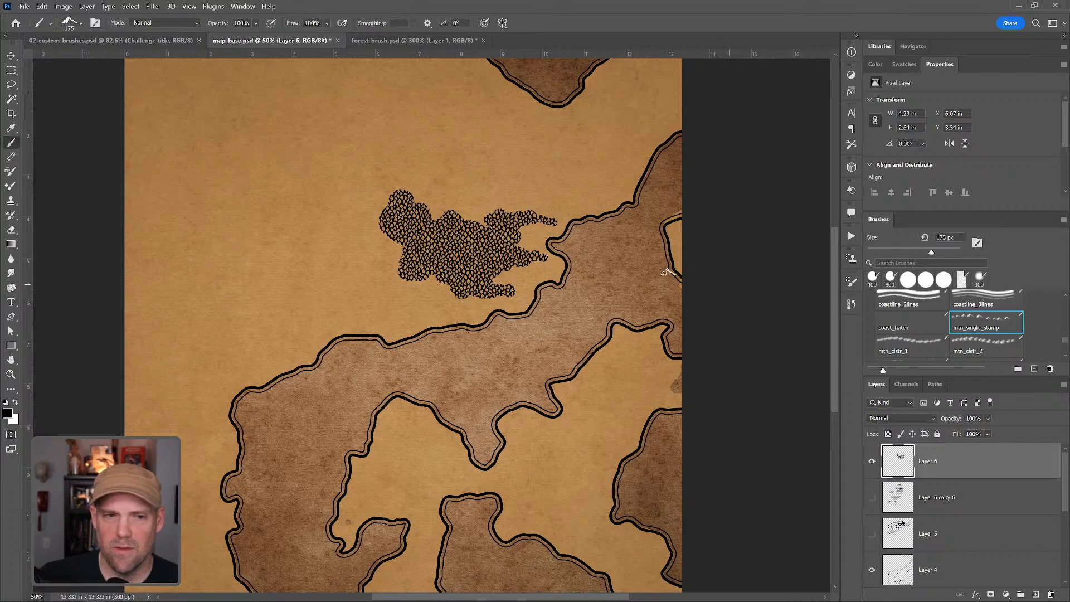
key("bracketright")
key("bracketright")
key("bracketright")
key("bracketright")
key("bracketright")
key("bracketright")
left_click(417, 136)
Stamp a smaller mountain just left of the first one with the brush size reduced to 300 px
key("bracketleft")
key("bracketleft")
key("bracketleft")
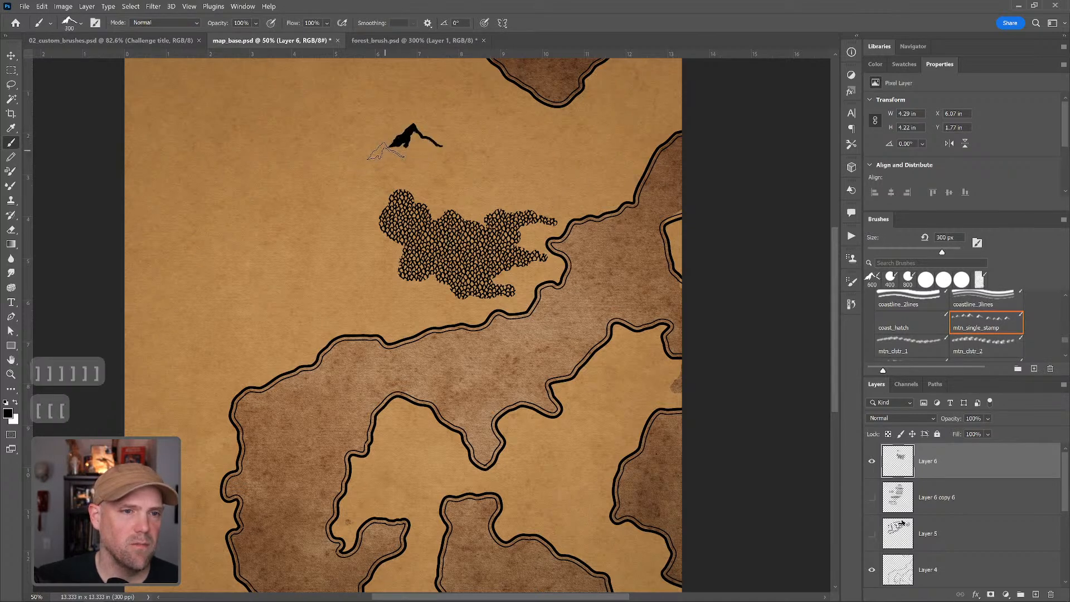
left_click(386, 143)
Stamp a mountain cluster beneath the two single mountains with the mtn_clstr_1 brush at 800 px
left_click(927, 350)
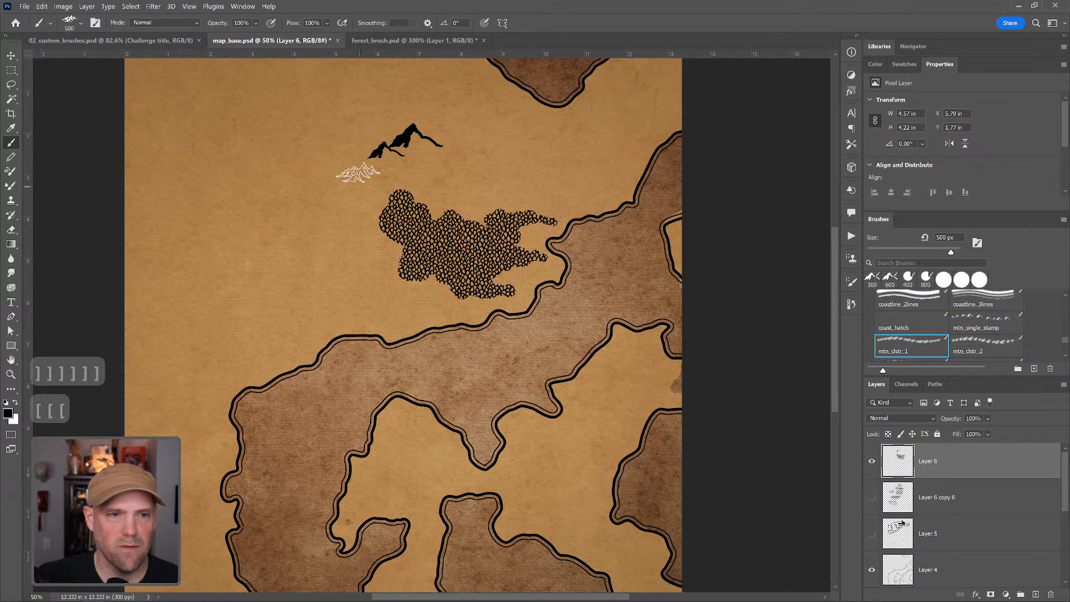
key("bracketright")
key("bracketright")
key("bracketright")
left_click(412, 161)
key("bracketleft")
key("bracketleft")
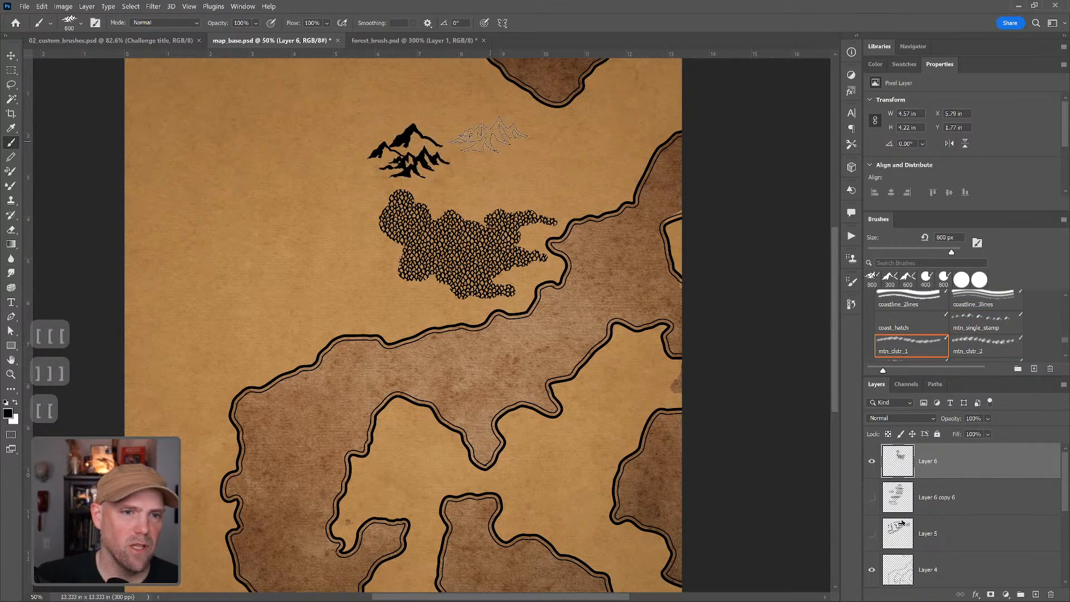
Add a small mountain cluster between the first cluster and the forest patch with the mtn_clstr_2 brush at 400 px
left_click(967, 347)
key("bracketright")
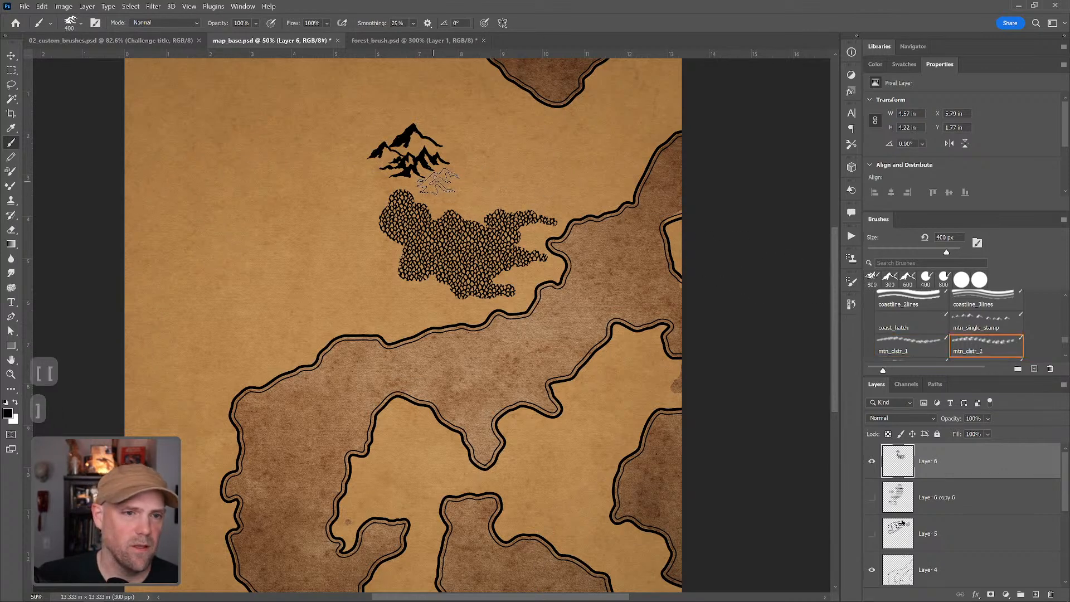
key("z")
left_click(493, 187)
mouse_move(494, 185)
left_mouse_down()
mouse_move(508, 194)
mouse_move(496, 204)
left_mouse_up()
key("v")
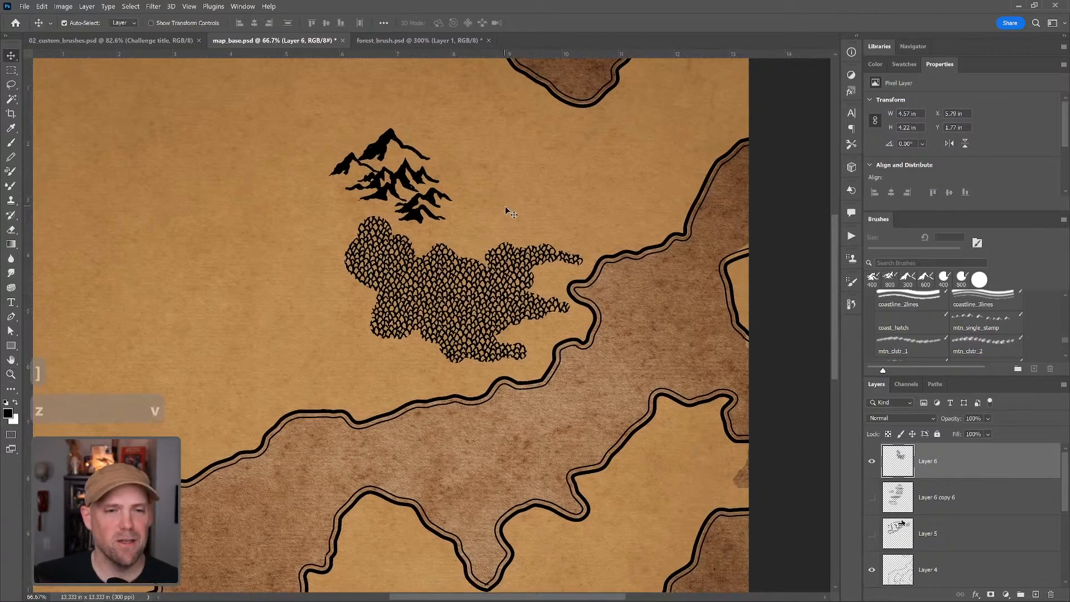
Stamp a separate mountain on Layer 6, right of the mountain group, with the mtn_single_stamp brush at 600 px
left_click(958, 498)
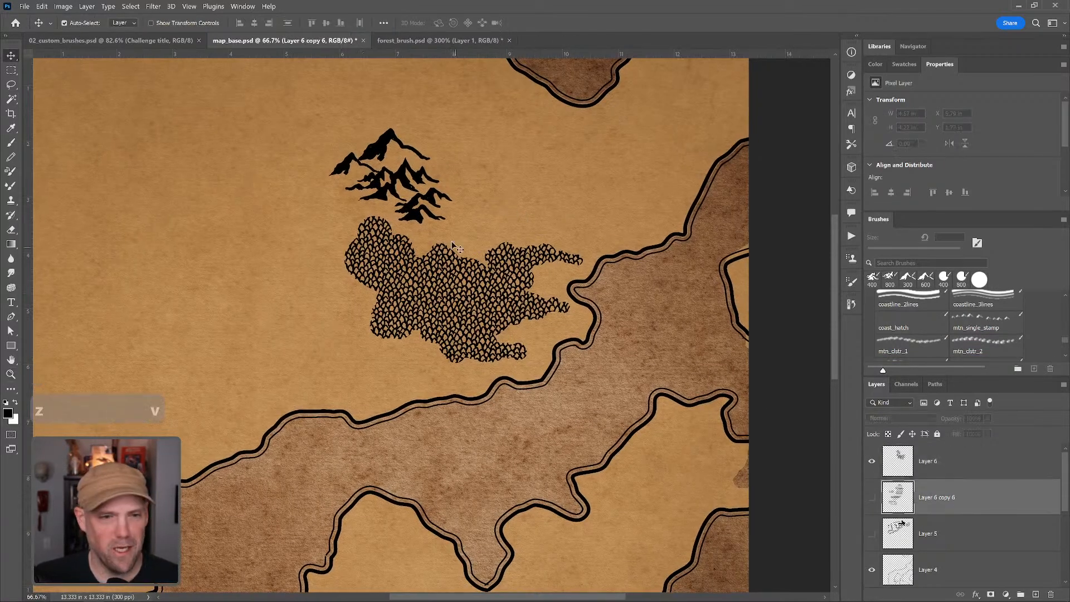
key("v")
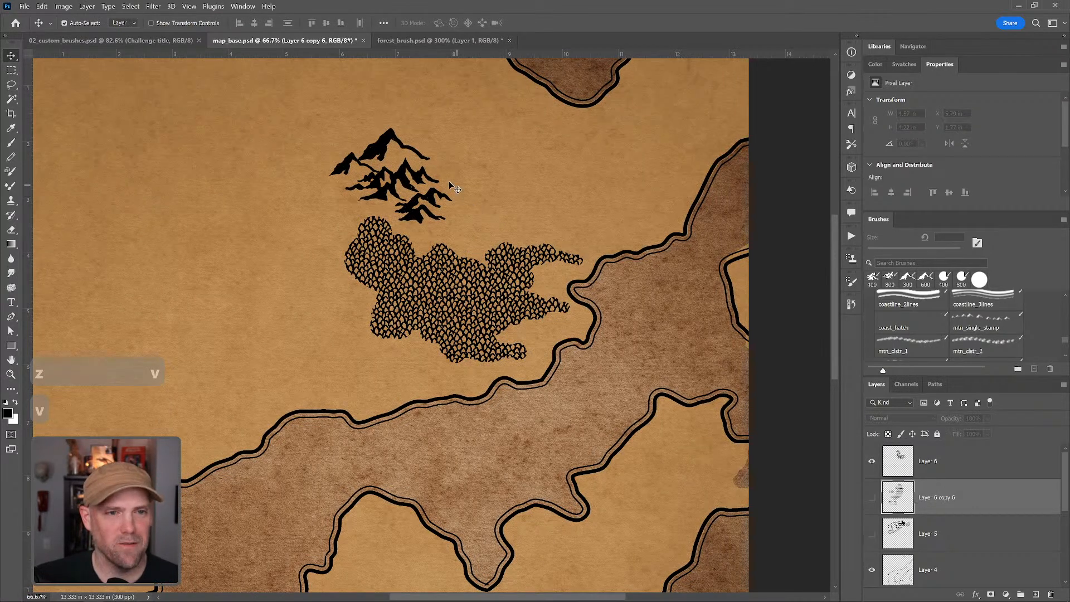
left_click(1000, 326)
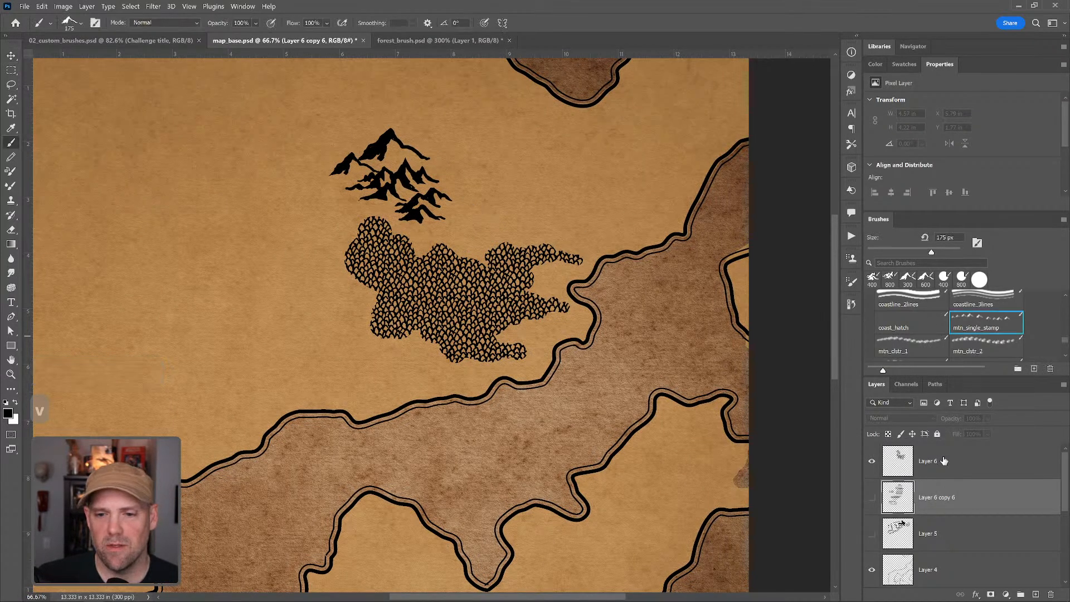
left_click(960, 465)
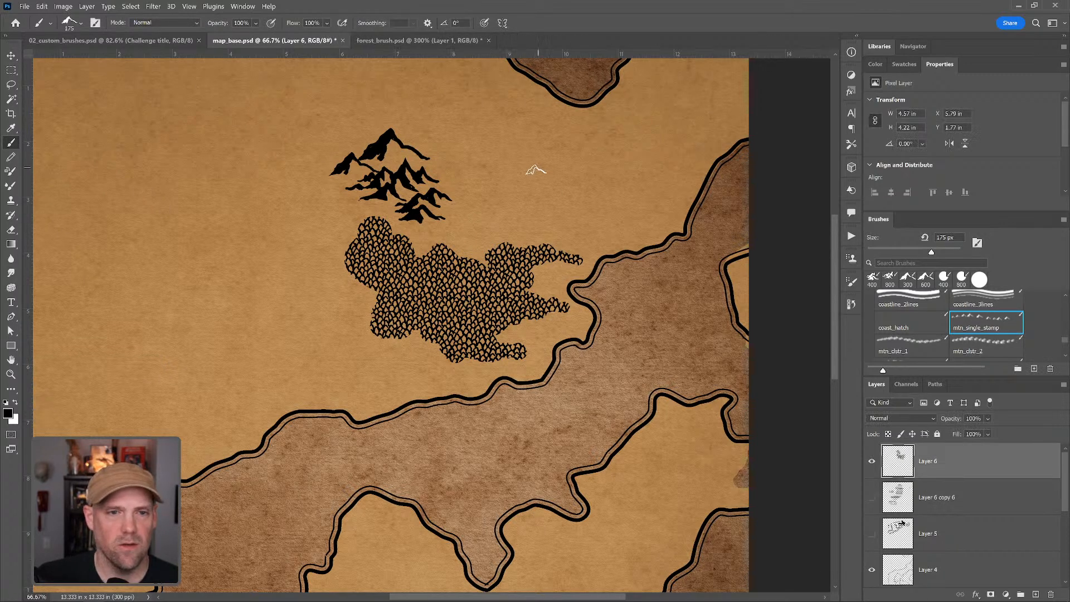
key("bracketright")
key("bracketright")
key("bracketright")
key("bracketright")
key("bracketright")
key("bracketright")
left_click(547, 172)
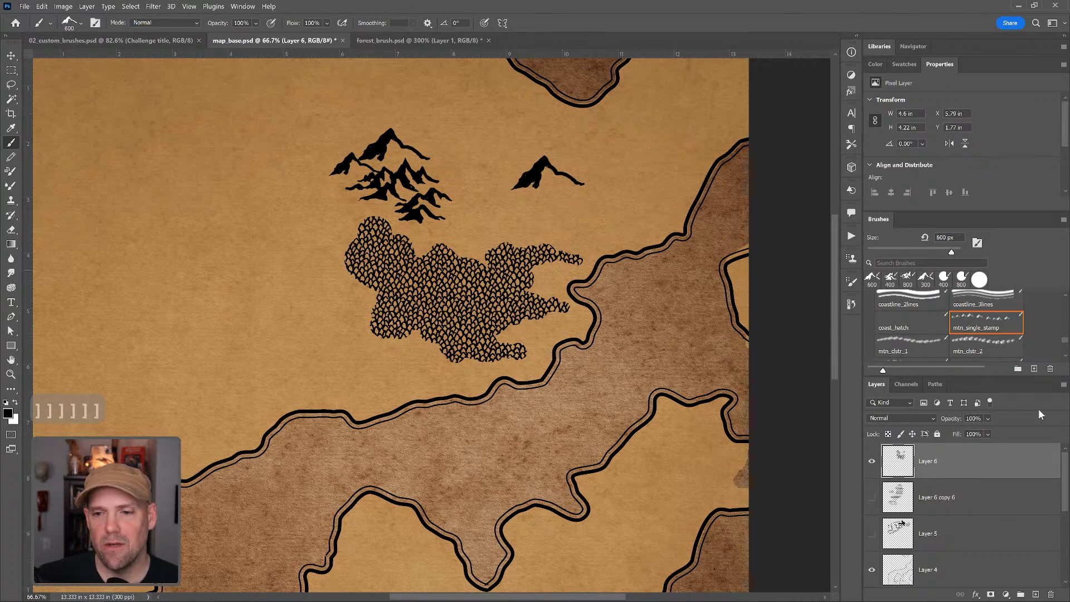
Hand-paint a mountain about 1.2 in wide left of the mountain group with the Hard Round Pressure Size brush at 125 px
left_click_drag(1066, 345, 1069, 306)
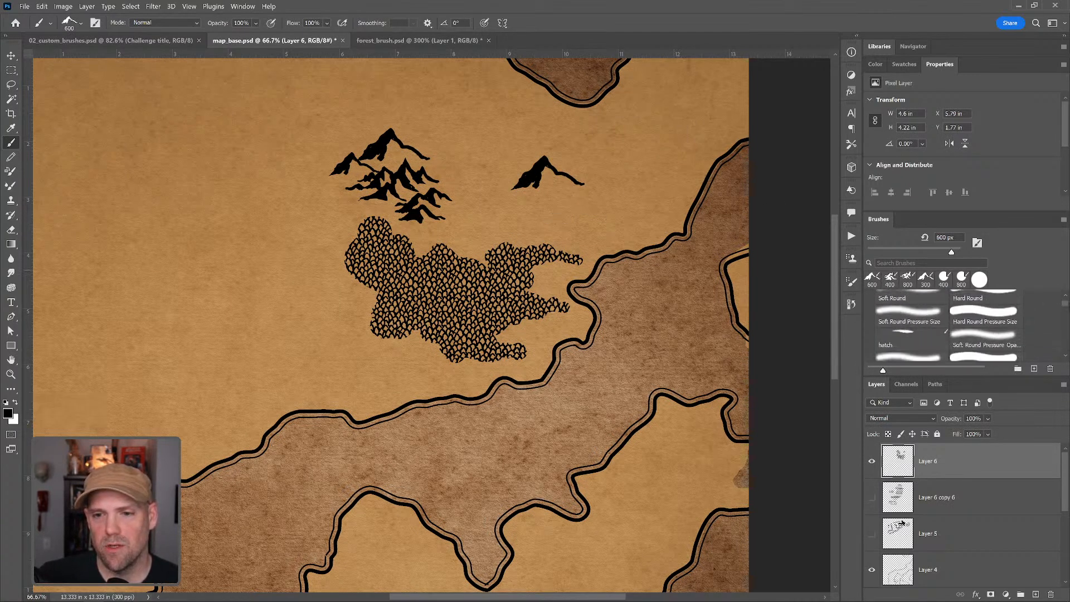
left_click(1001, 321)
key("bracketleft")
key("bracketleft")
key("bracketleft")
key("bracketleft")
key("bracketleft")
key("bracketleft")
key("bracketleft")
key("bracketleft")
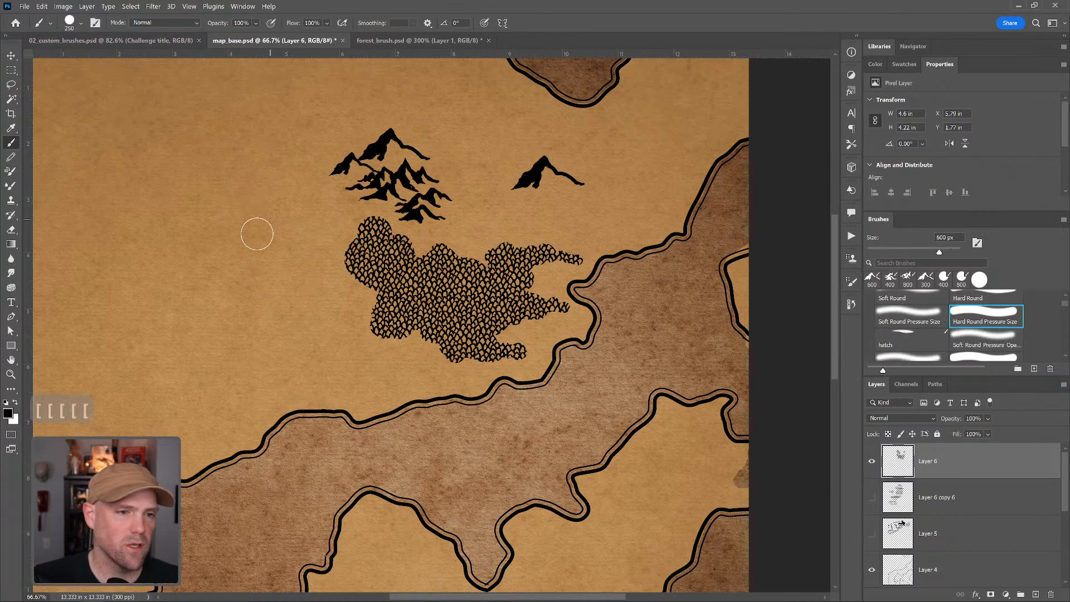
mouse_move(241, 236)
left_mouse_down()
mouse_move(274, 209)
mouse_move(294, 235)
left_mouse_up()
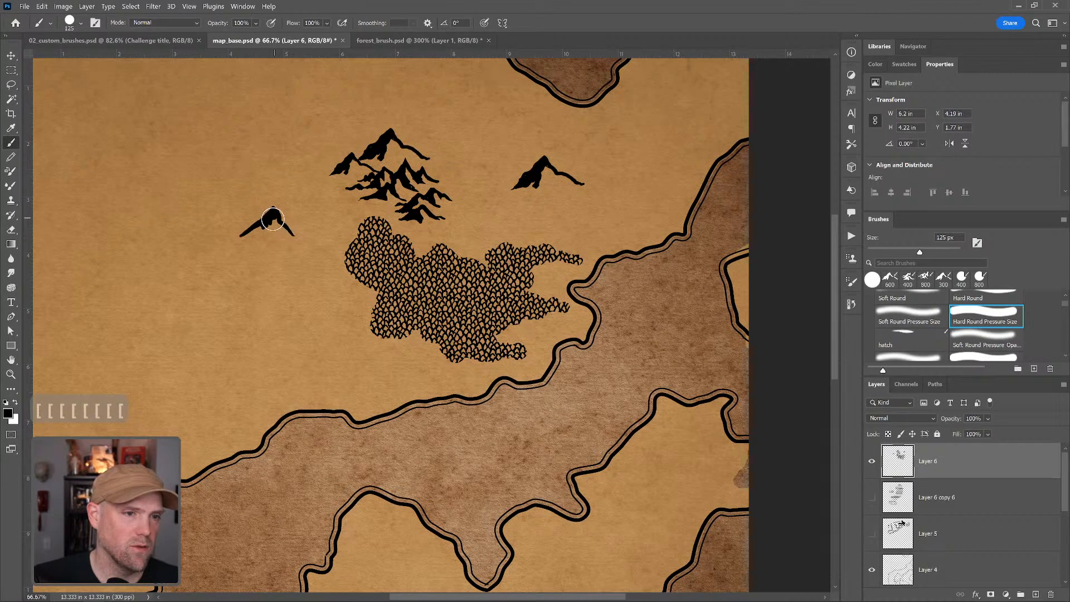
mouse_move(276, 214)
left_mouse_down()
mouse_move(291, 233)
mouse_move(275, 215)
mouse_move(271, 230)
mouse_move(257, 227)
mouse_move(300, 236)
left_mouse_up()
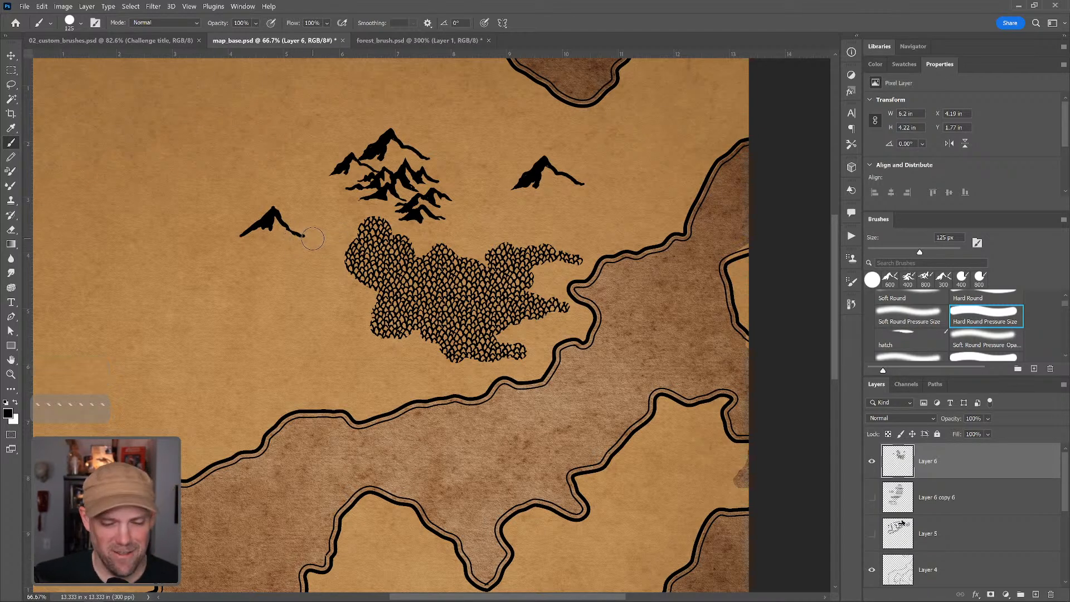
Select the hand-painted mountain with the Lasso and move it slightly right and down
key("l")
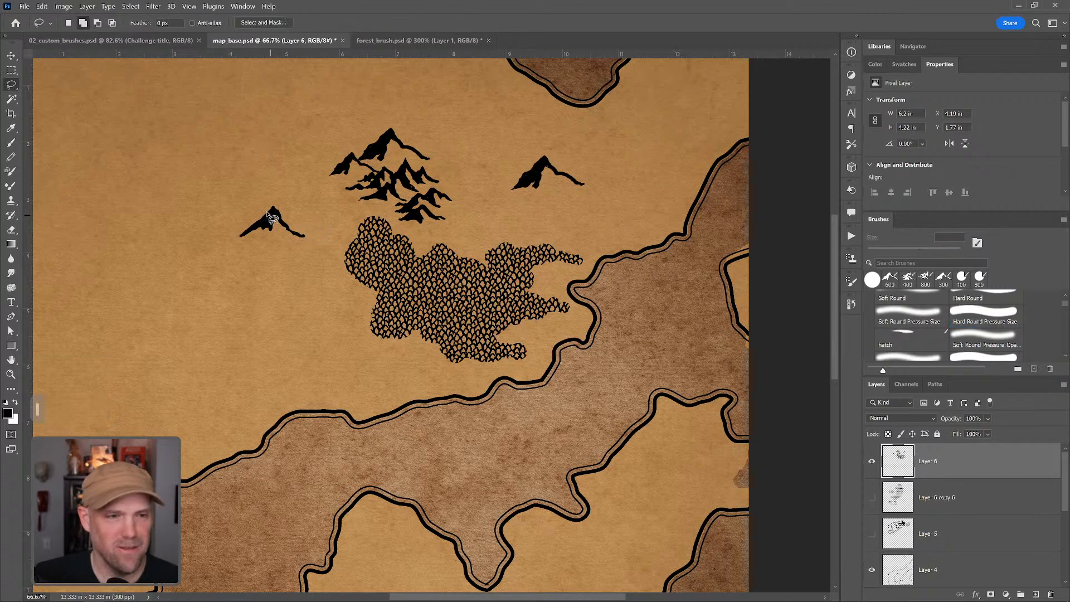
left_click_drag(233, 205, 296, 203)
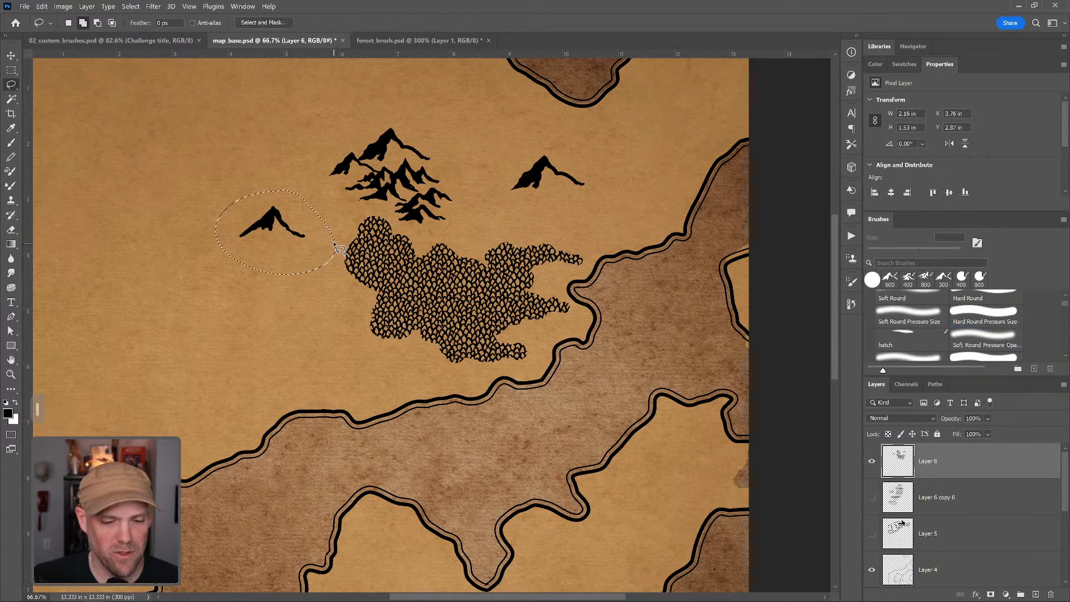
key("v")
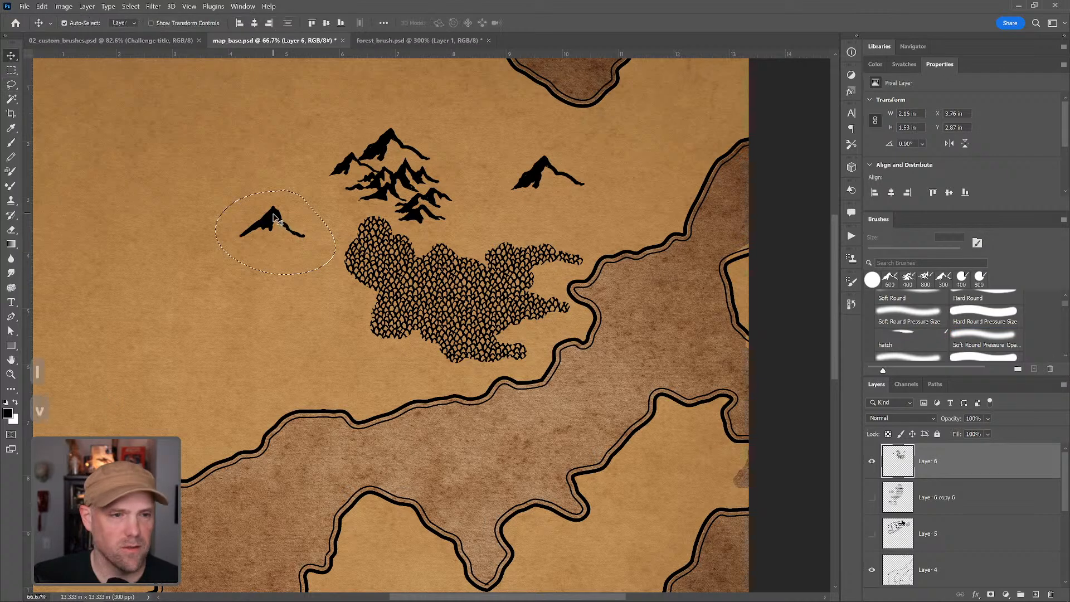
left_click_drag(274, 226, 283, 226)
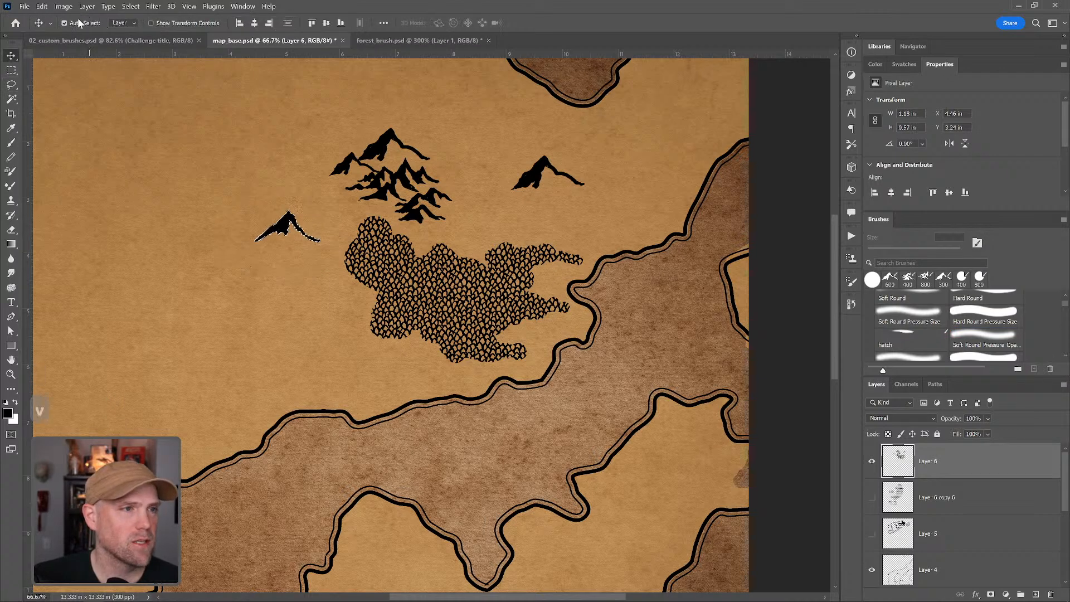
Define the selected hand-painted mountain as a brush preset named "mountain" and clear the selection
left_click(42, 6)
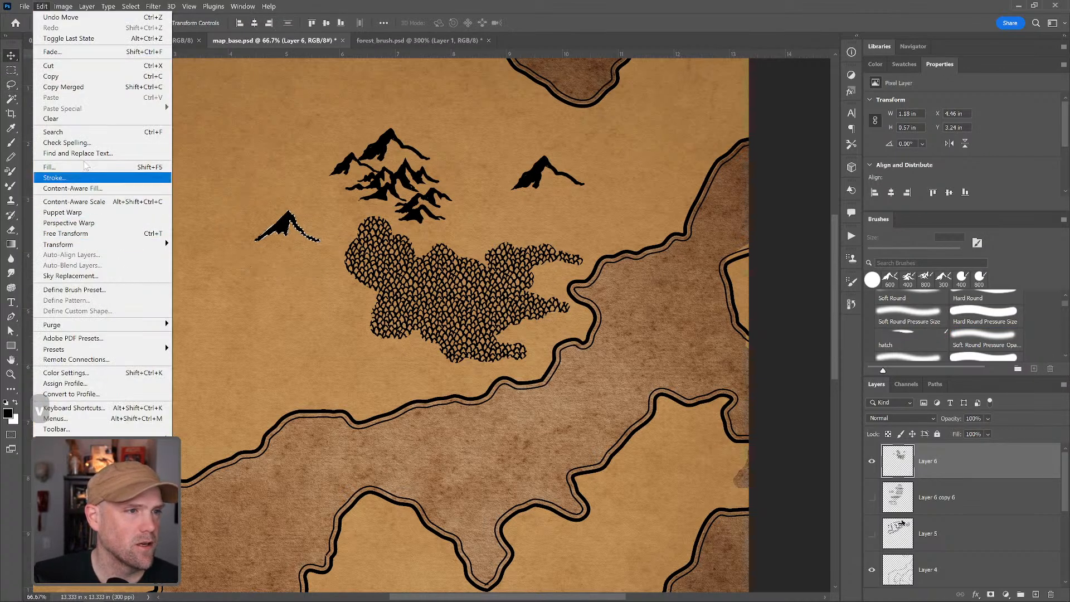
left_click(83, 290)
type("mountai")
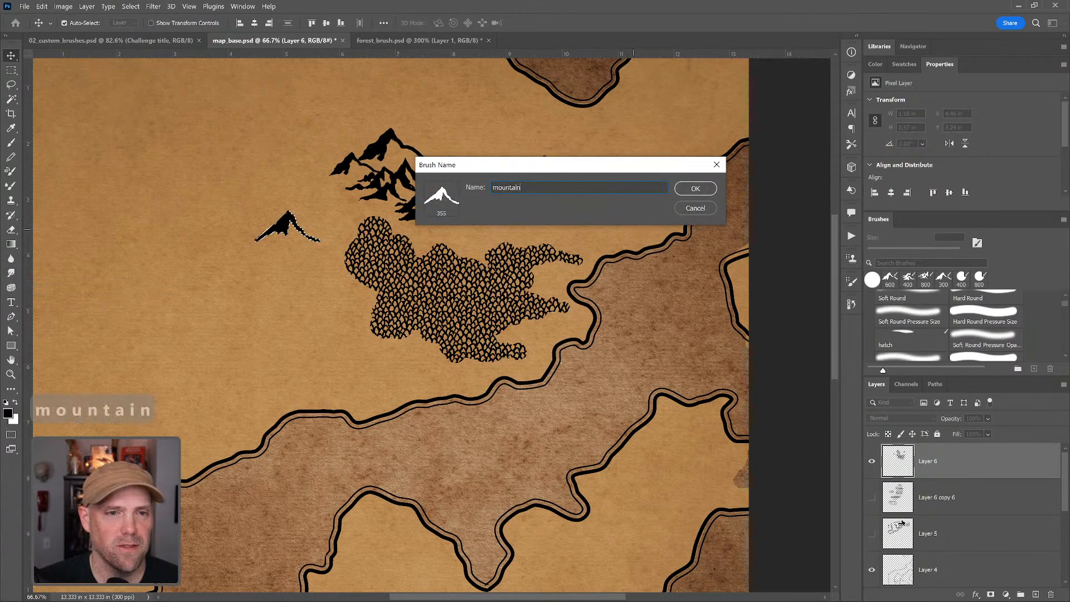
type("n")
key("Return")
left_click(548, 173)
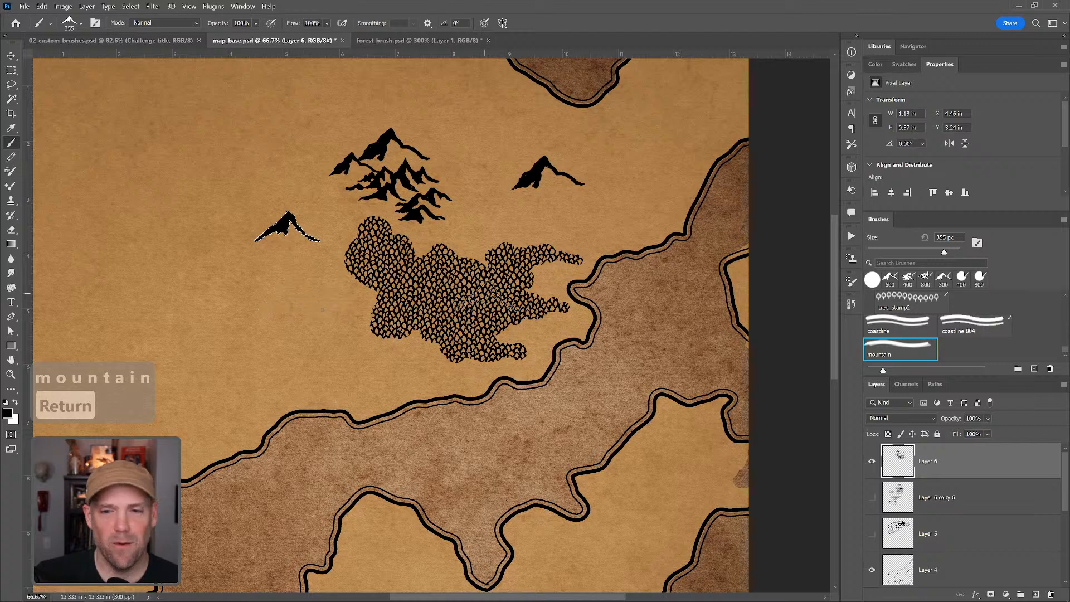
key("ctrl+d")
Paint a test stroke below the hand-painted mountain with the mountain brush, and set the brush tip spacing to 198%
mouse_move(301, 306)
left_mouse_down()
mouse_move(282, 329)
mouse_move(351, 352)
mouse_move(206, 262)
left_mouse_up()
left_click(852, 282)
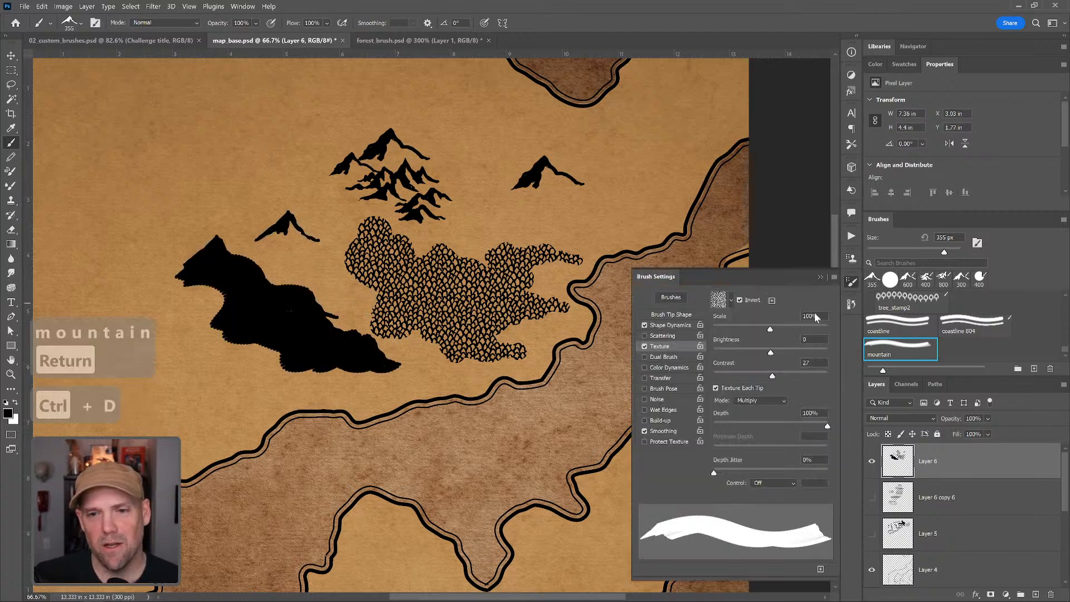
left_click(666, 315)
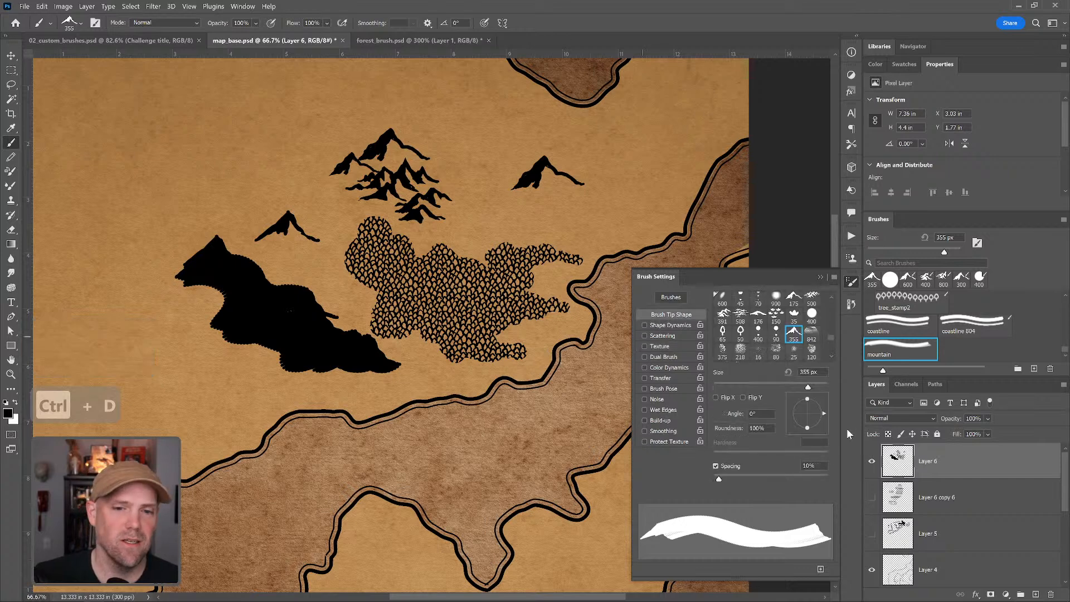
left_click_drag(751, 474, 799, 473)
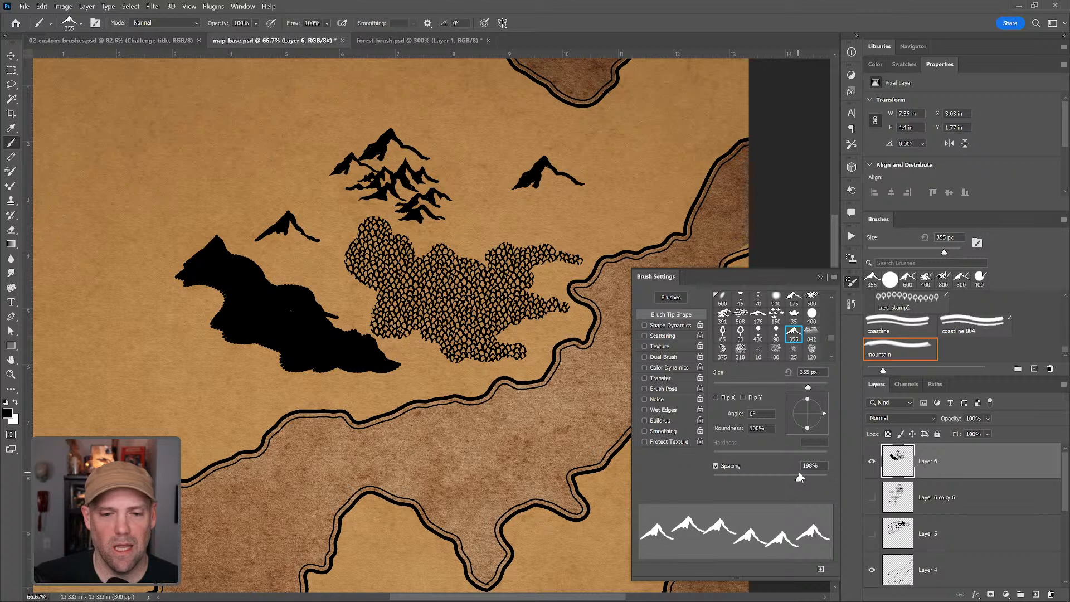
mouse_move(226, 132)
left_mouse_down()
mouse_move(161, 120)
mouse_move(126, 187)
mouse_move(136, 214)
left_mouse_up()
key("ctrl+z")
Enable Shape Dynamics with 24% size jitter for the mountain brush, and try it in strokes above the mountain group, undoing them
left_click(666, 326)
left_click_drag(739, 309, 742, 310)
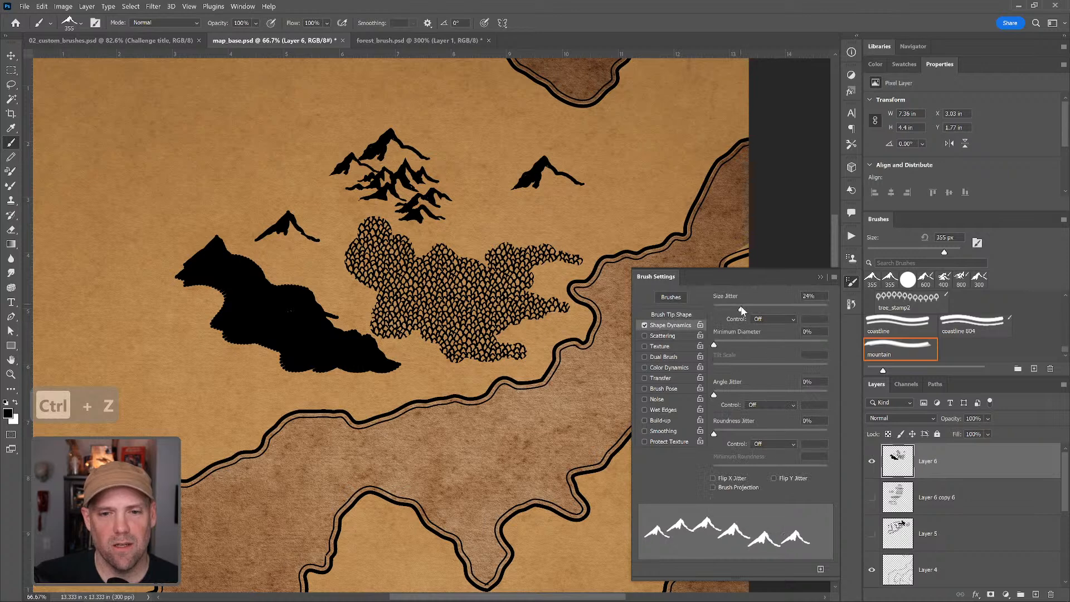
left_click_drag(425, 106, 549, 117)
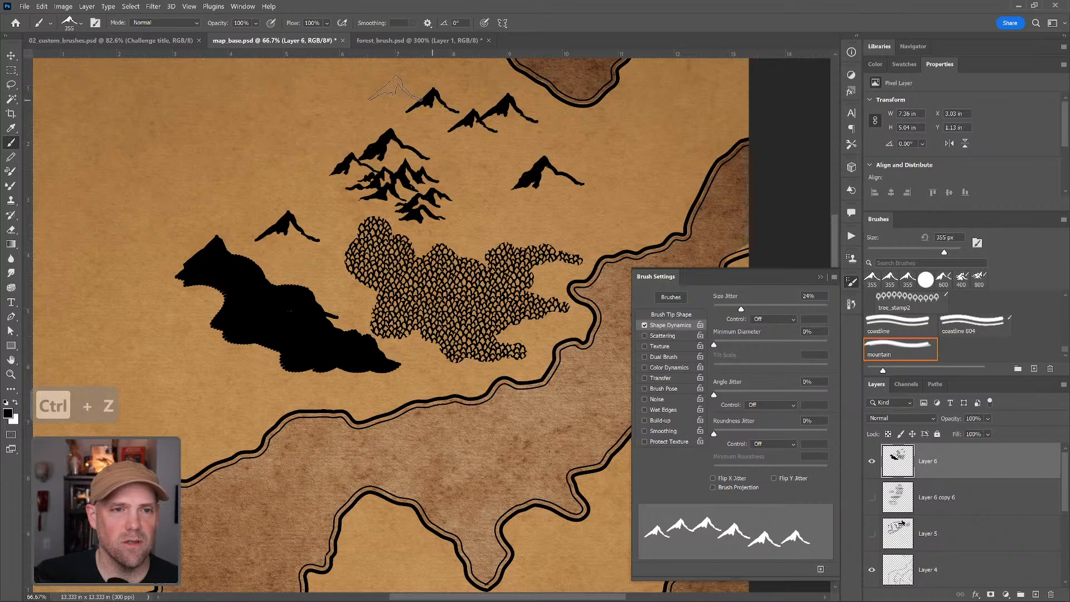
left_click_drag(399, 91, 333, 96)
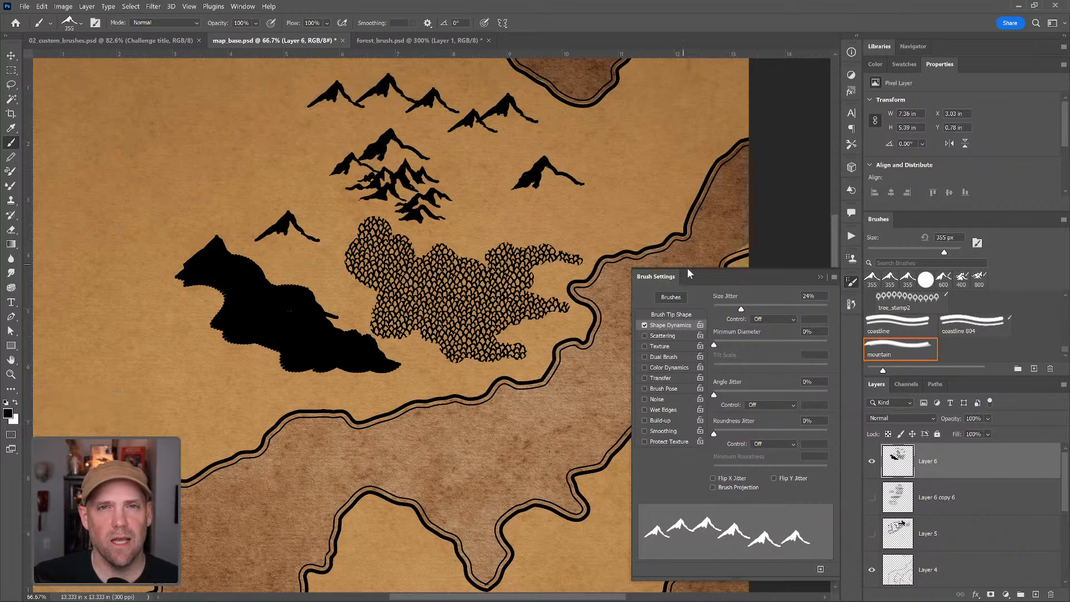
key("ctrl+z")
key("ctrl+z")
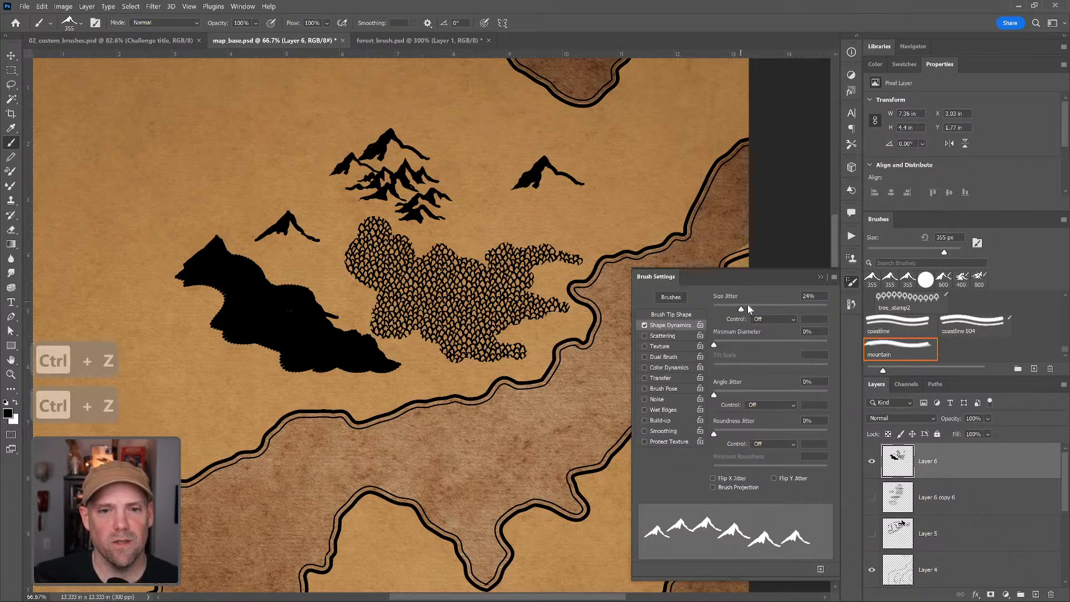